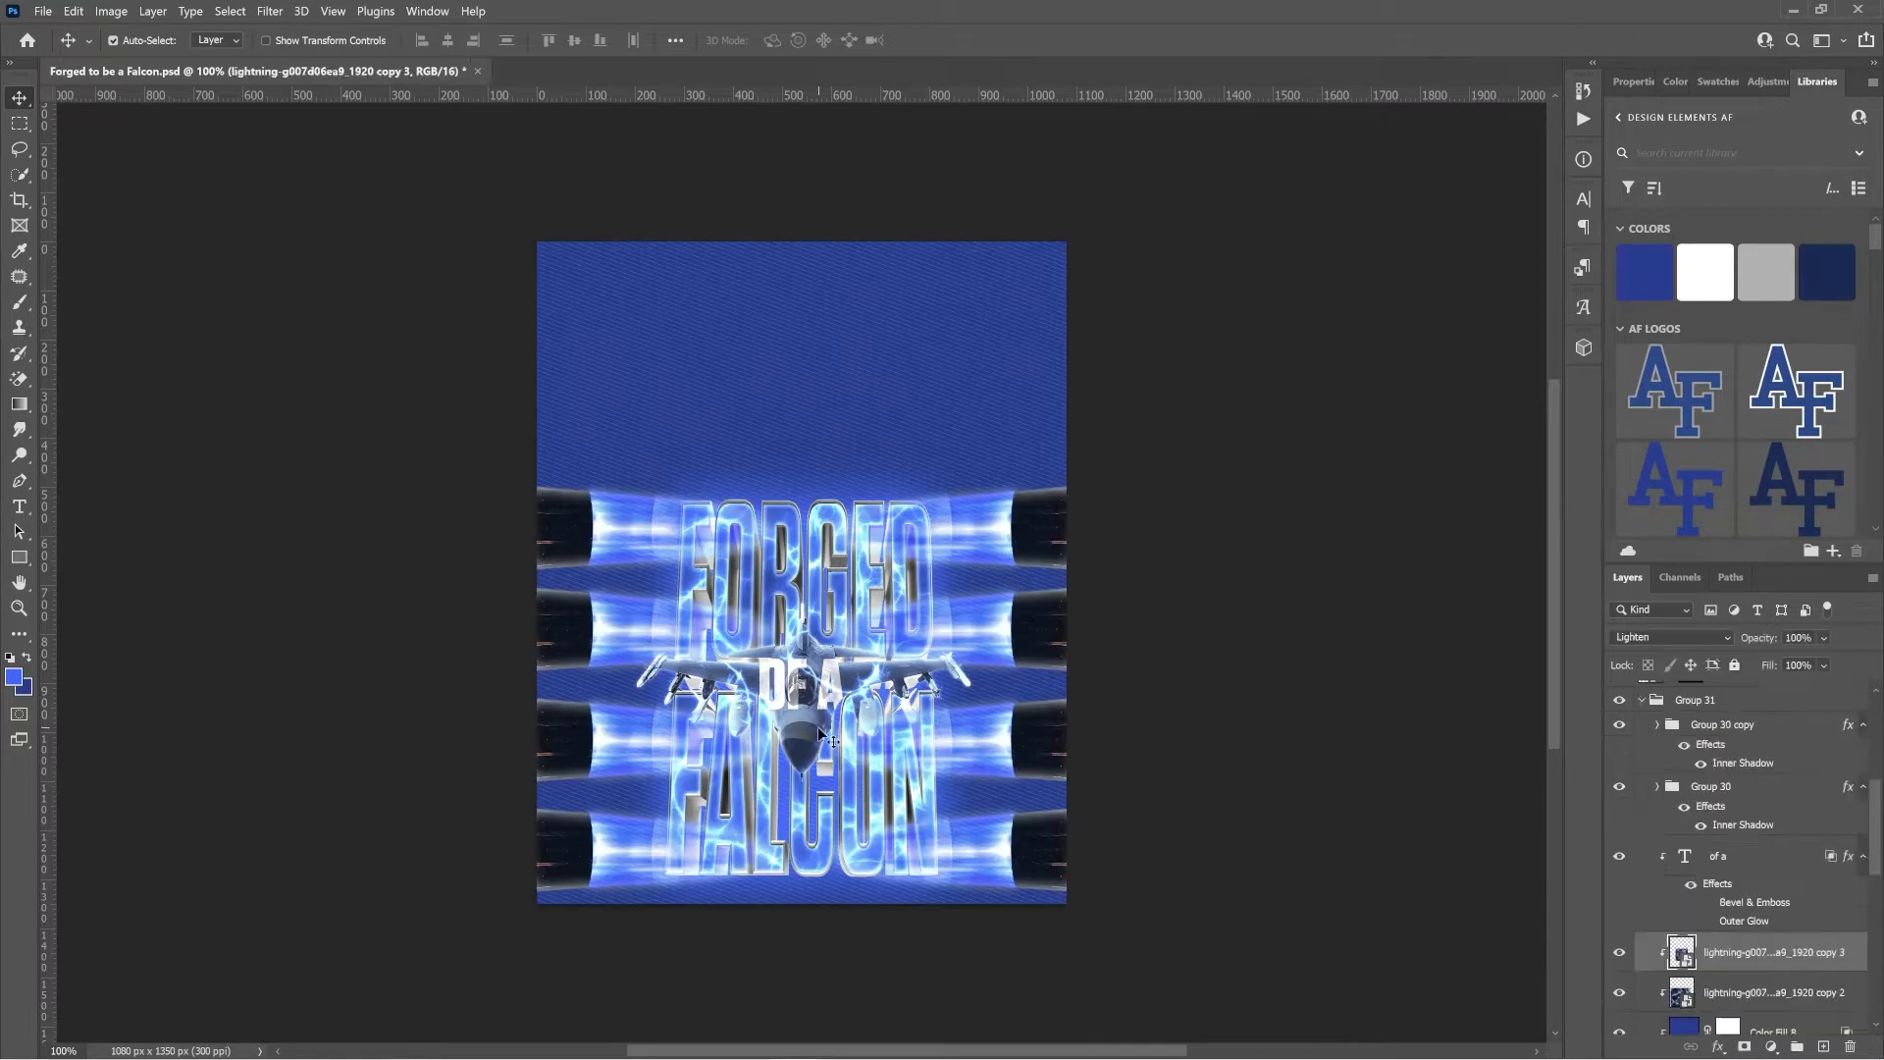
Select the jet and lettering layers, scale them to 120.56% and move them up on the poster.
drag(1305, 812, 1257, 738)
click(1733, 754)
scroll(1669, 751, up, 3)
click(1621, 742)
click(1622, 742)
scroll(1716, 843, down, 6)
shift+click(1717, 746)
key(ctrl+t)
drag(1077, 585, 1157, 433)
key(Return)
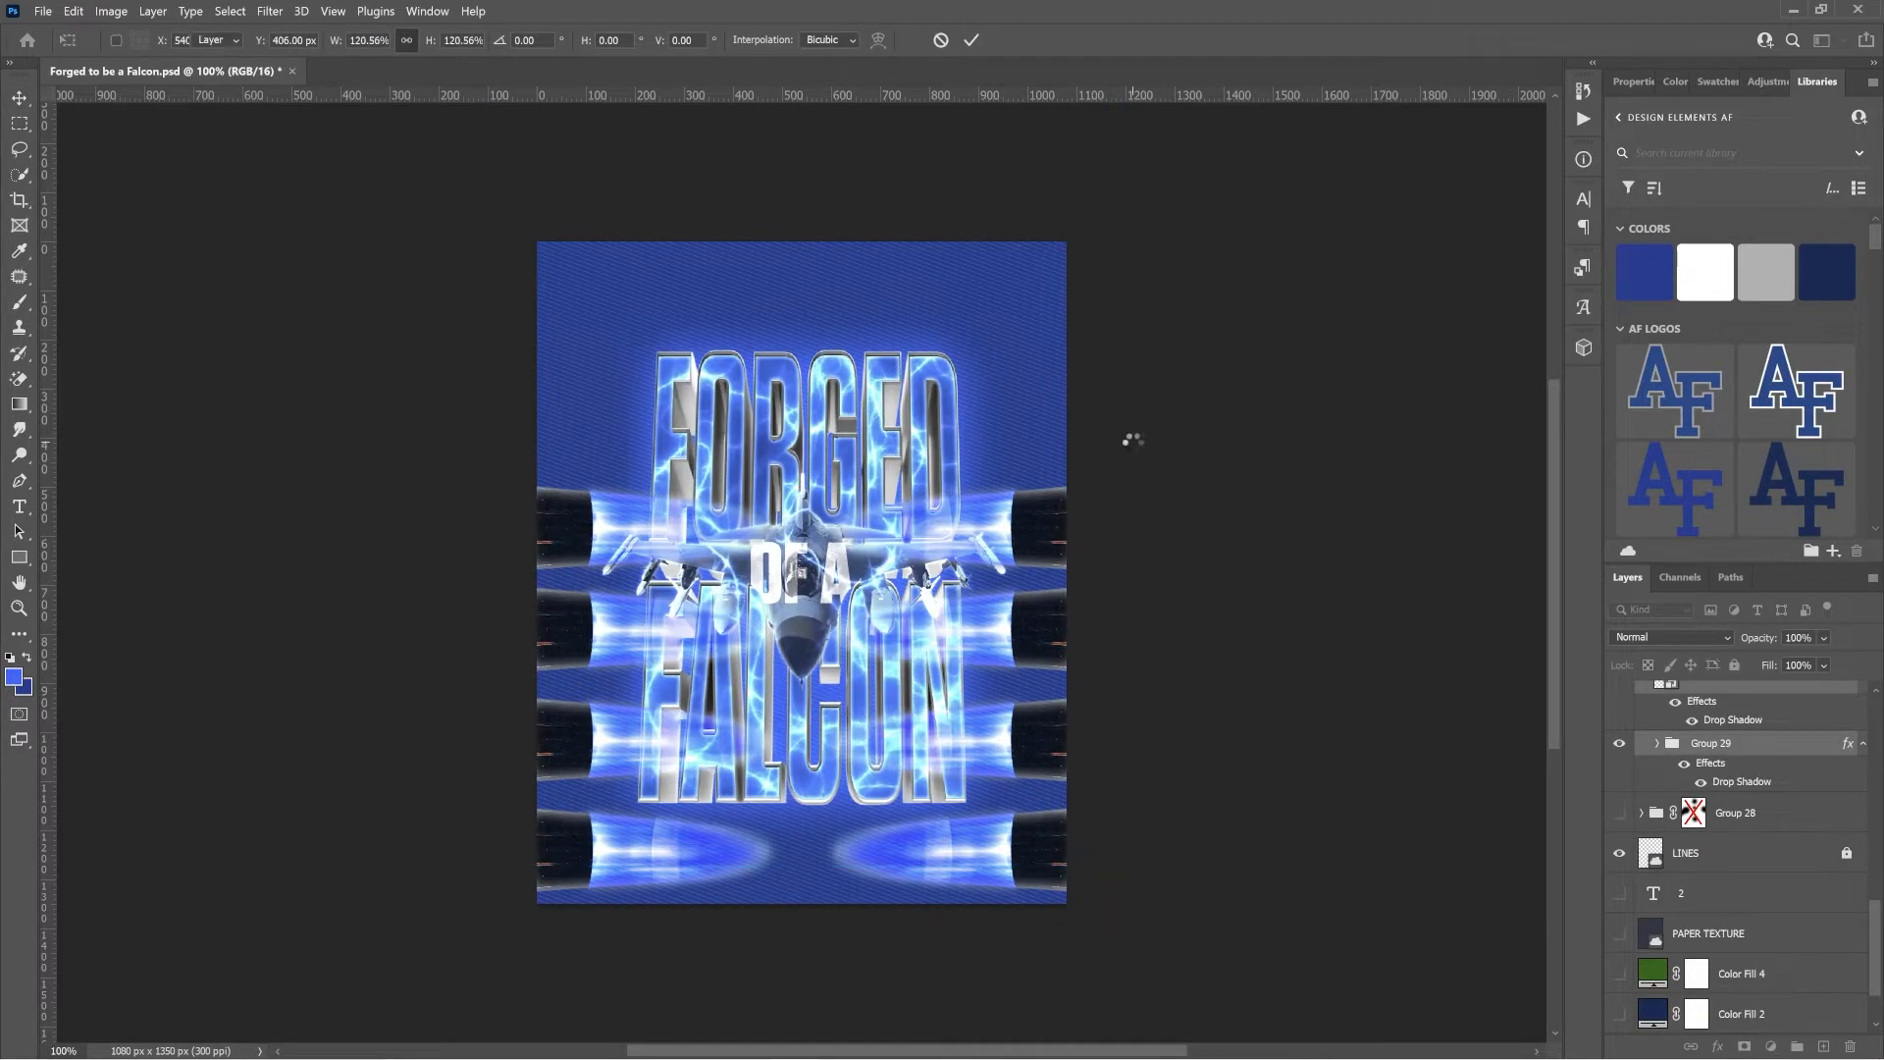
Send both engine groups behind the lettering and hide Group 30 copy.
ctrl+click(1678, 800)
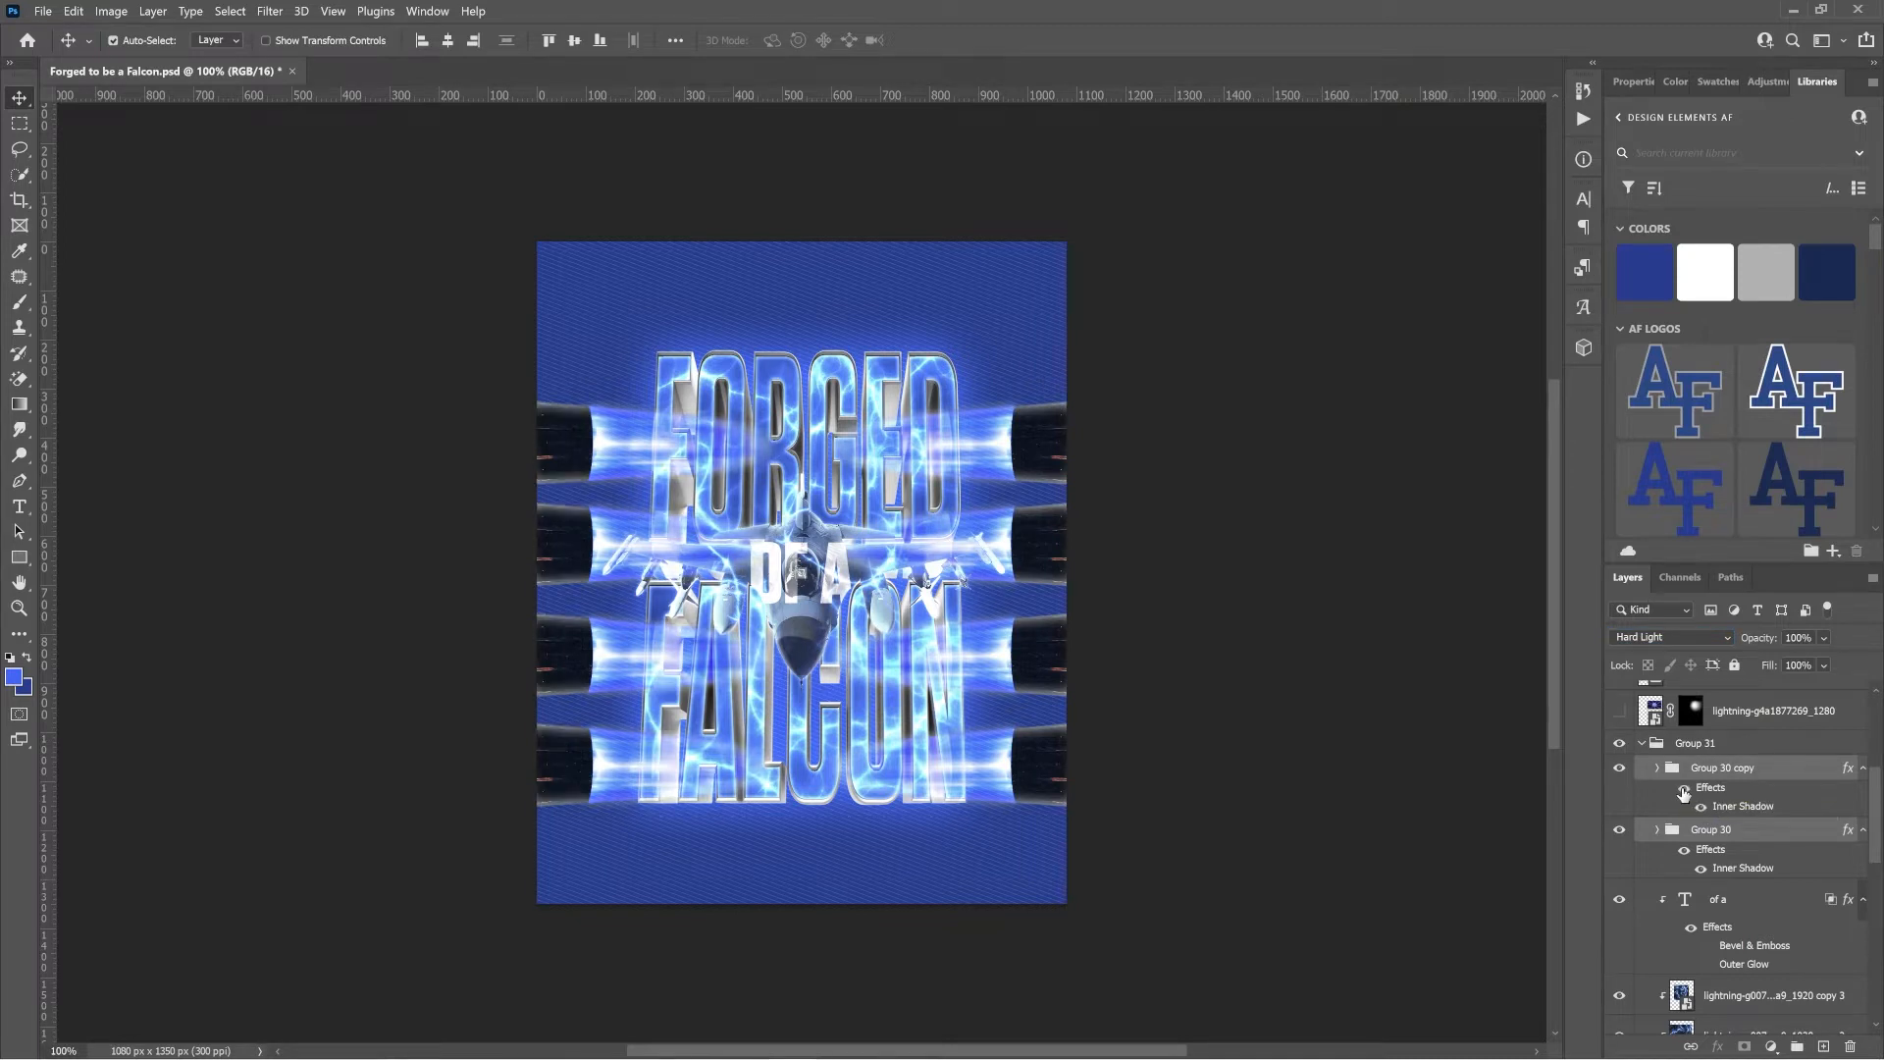
key(ctrl+shift+bracketleft)
click(1619, 763)
Move the visible engines to the canvas's left side with guides shown, and delete the hidden Group 30 copy.
drag(1265, 721, 854, 727)
key(ctrl+semicolon)
drag(886, 819, 885, 800)
click(1689, 766)
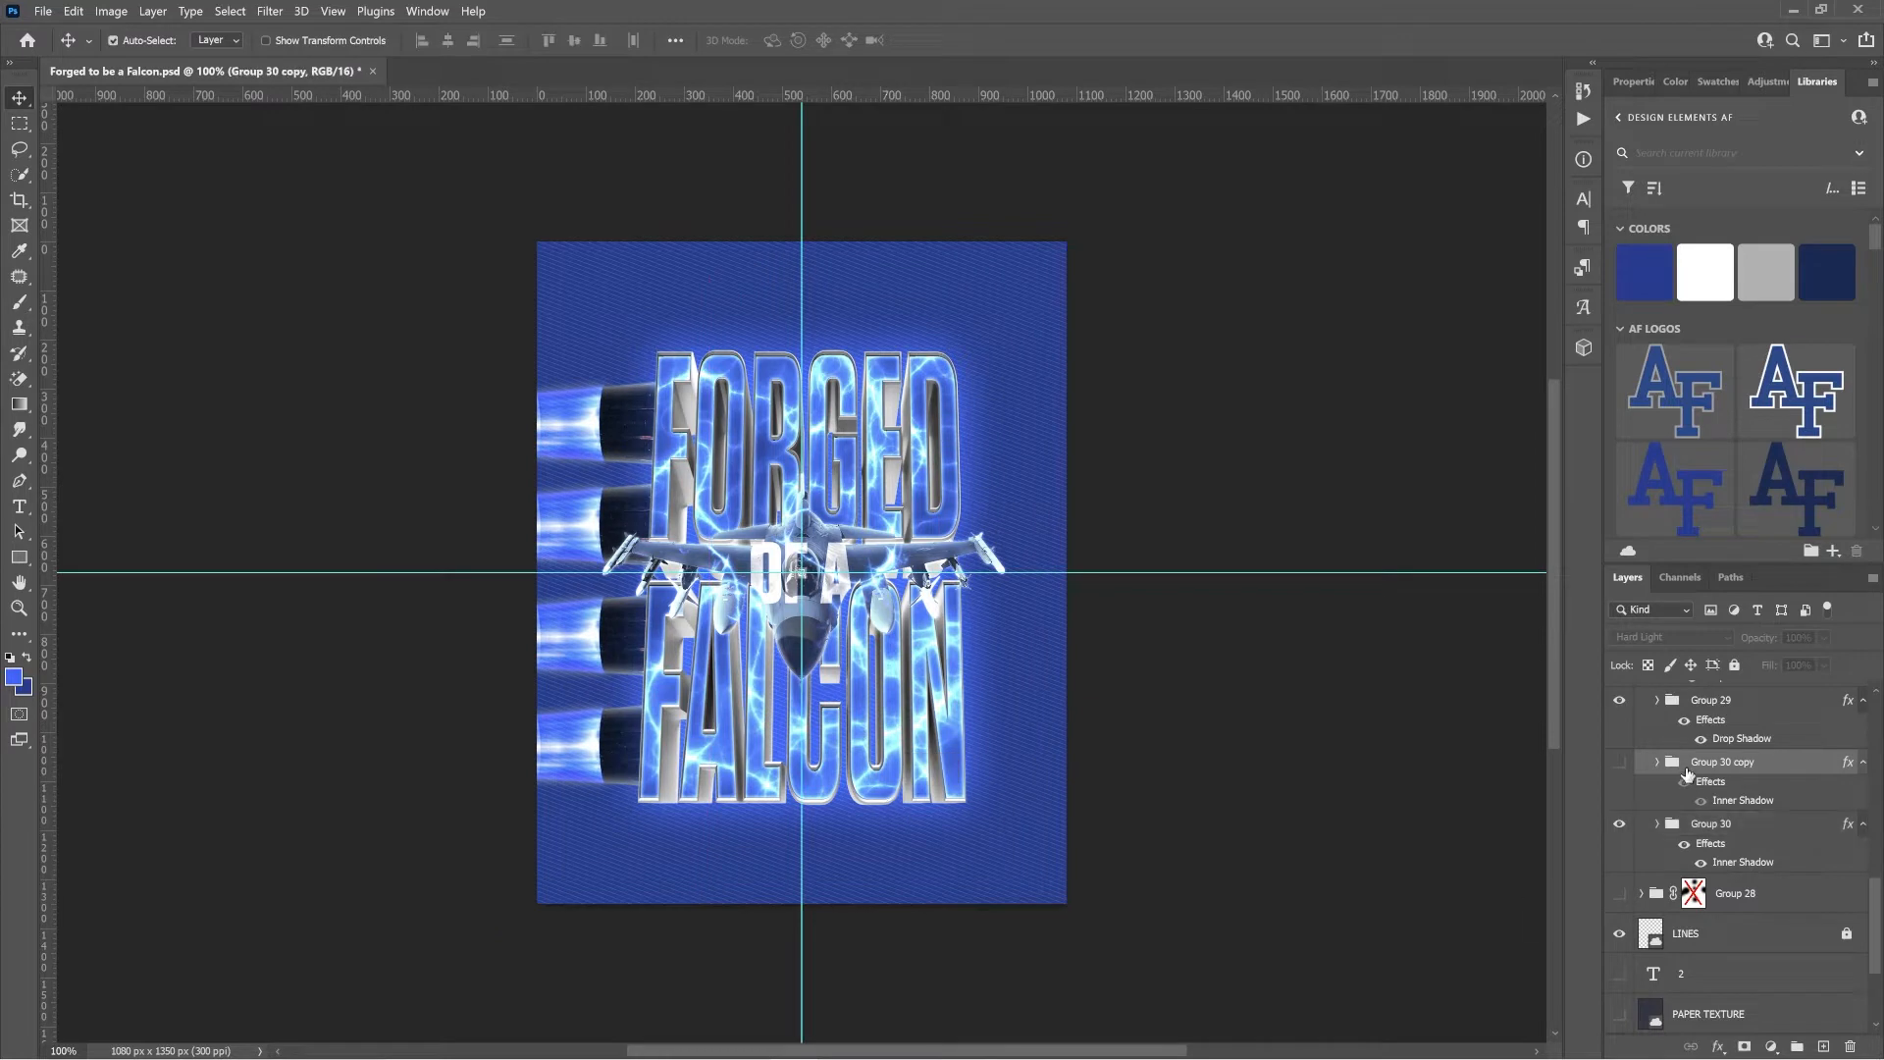
key(Delete)
Try placing Group 30 in front of the Group 29 lettering in the layer stack.
click(1700, 835)
drag(1712, 837, 1711, 805)
scroll(1134, 722, left, 2)
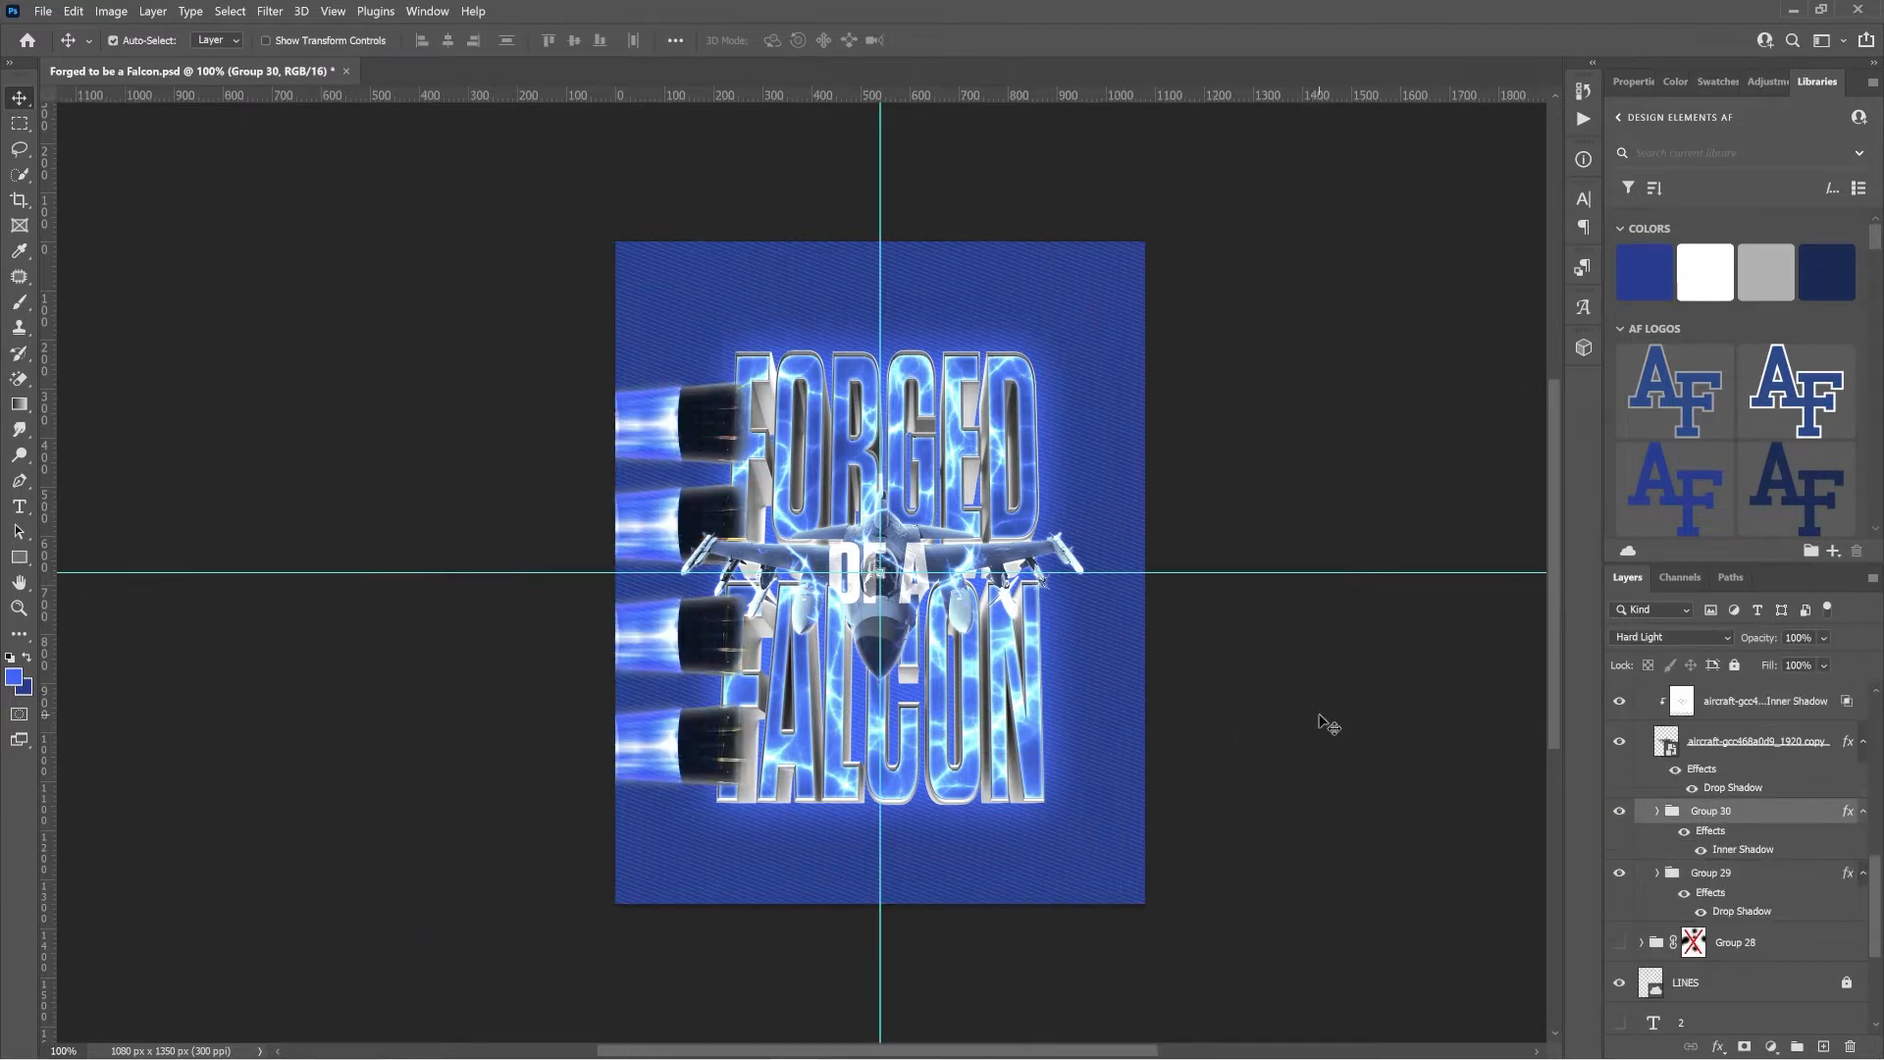
key(ctrl+z)
Try skewing the Group 30 engines diagonally behind the lettering and previewing other blend modes.
key(ctrl+t)
drag(613, 904, 593, 908)
key(ctrl+z)
drag(444, 597, 539, 730)
drag(627, 693, 589, 694)
drag(625, 354, 656, 304)
drag(518, 706, 593, 706)
drag(644, 646, 628, 646)
drag(576, 706, 563, 740)
key(Return)
click(1671, 637)
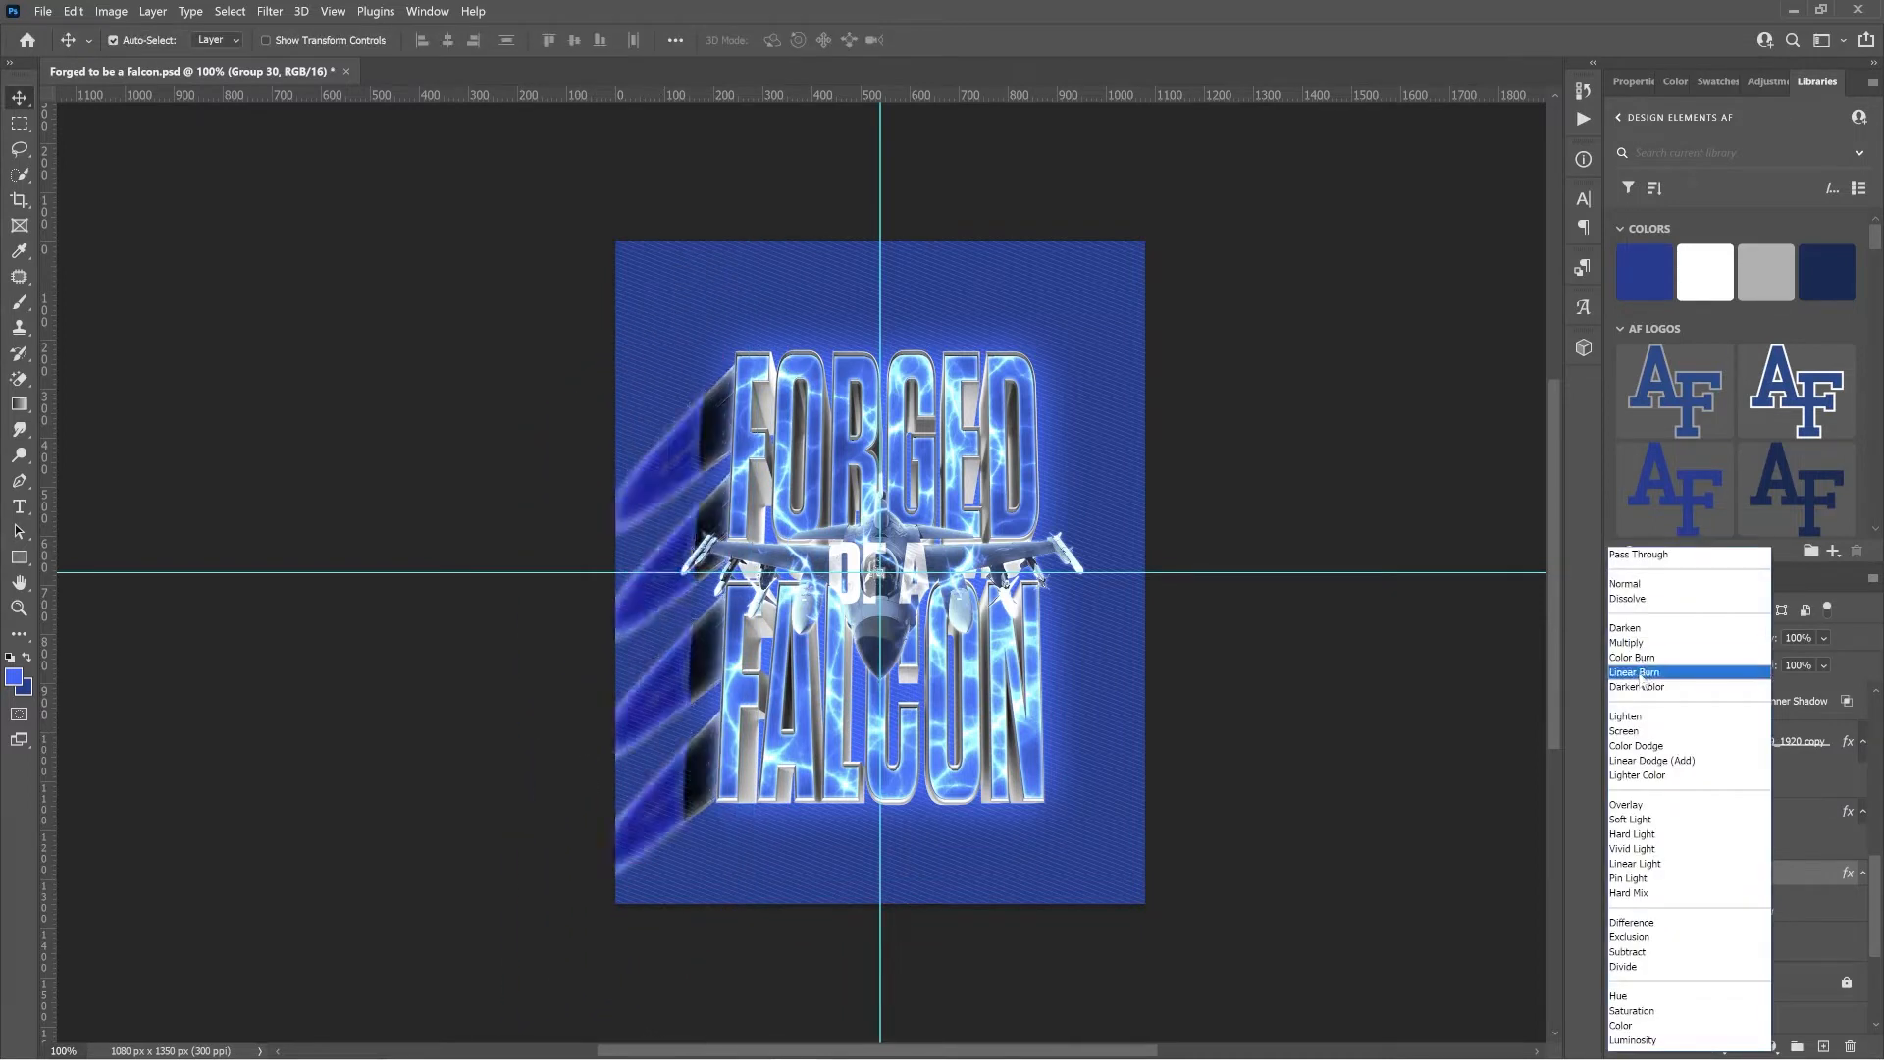
key(Escape)
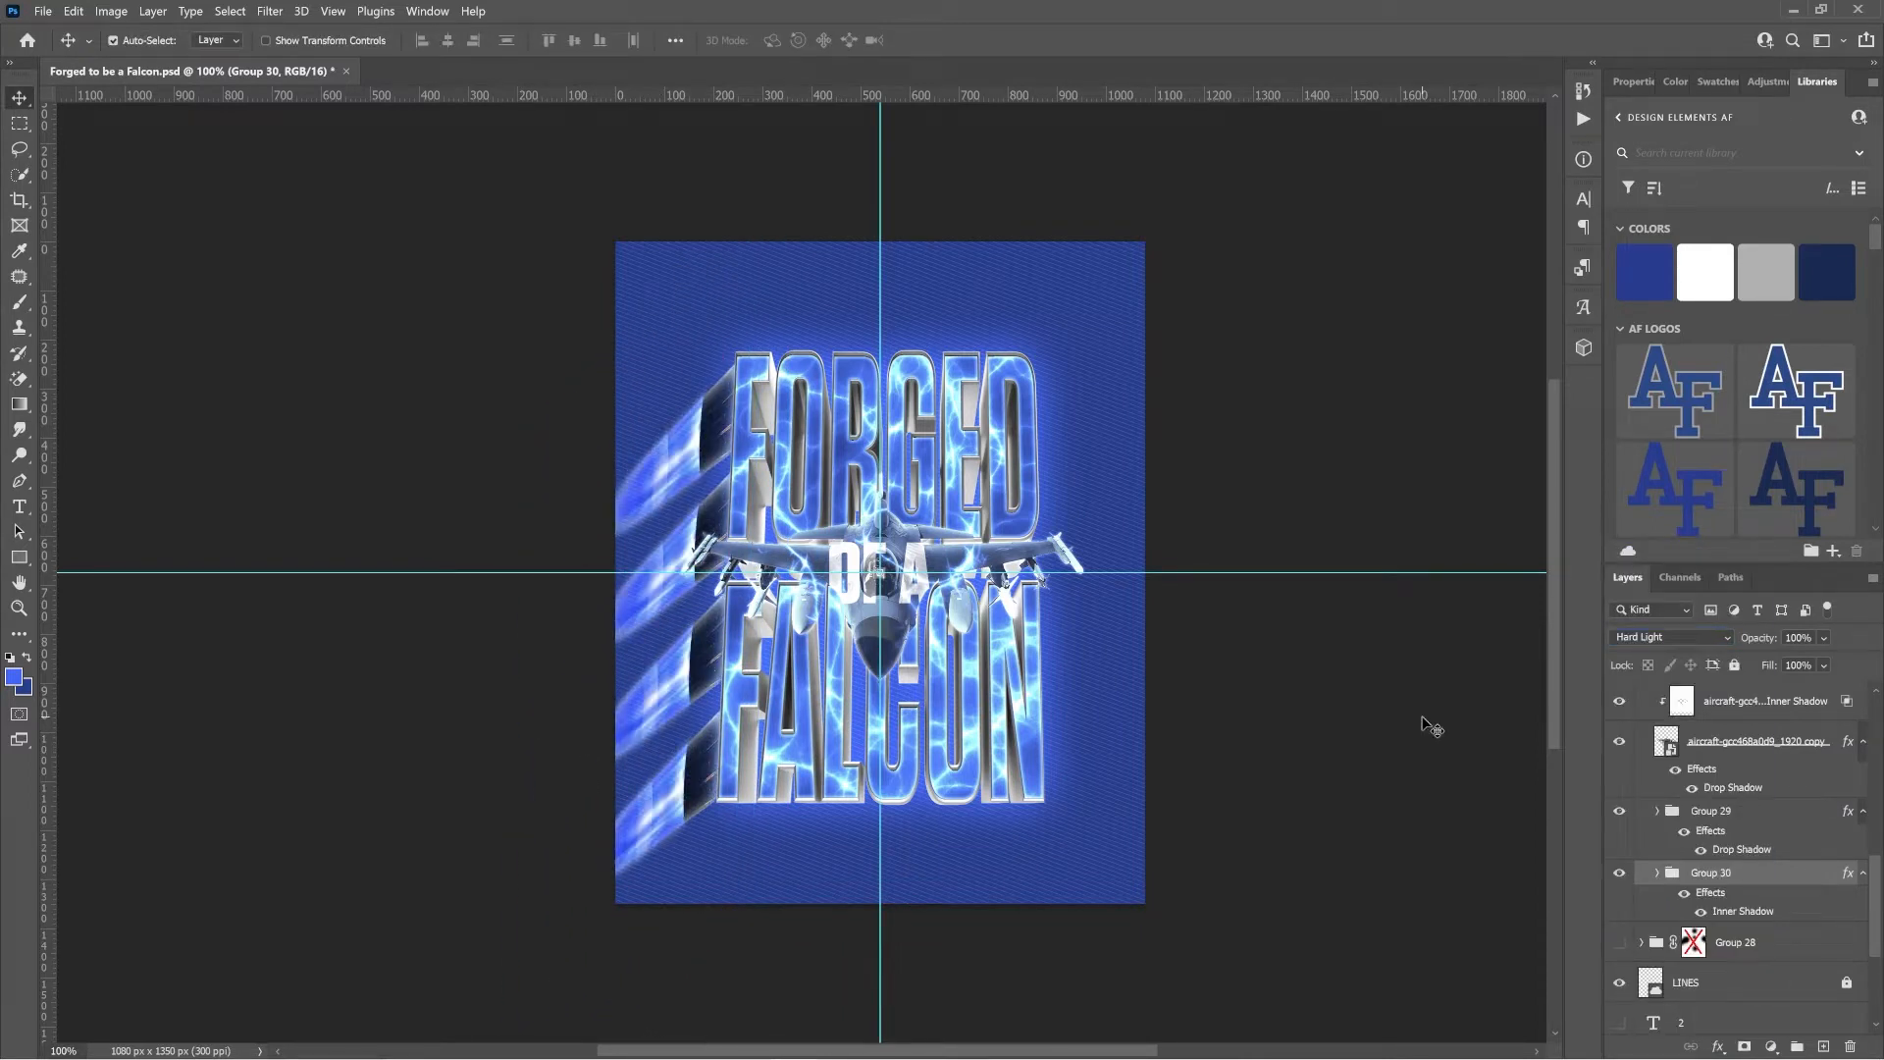
key(ctrl+z)
Duplicate Group 30, with the copy's effects hidden and its blend mode set to Linear Dodge (Add).
key(ctrl+j)
click(1685, 954)
click(1671, 637)
click(1668, 744)
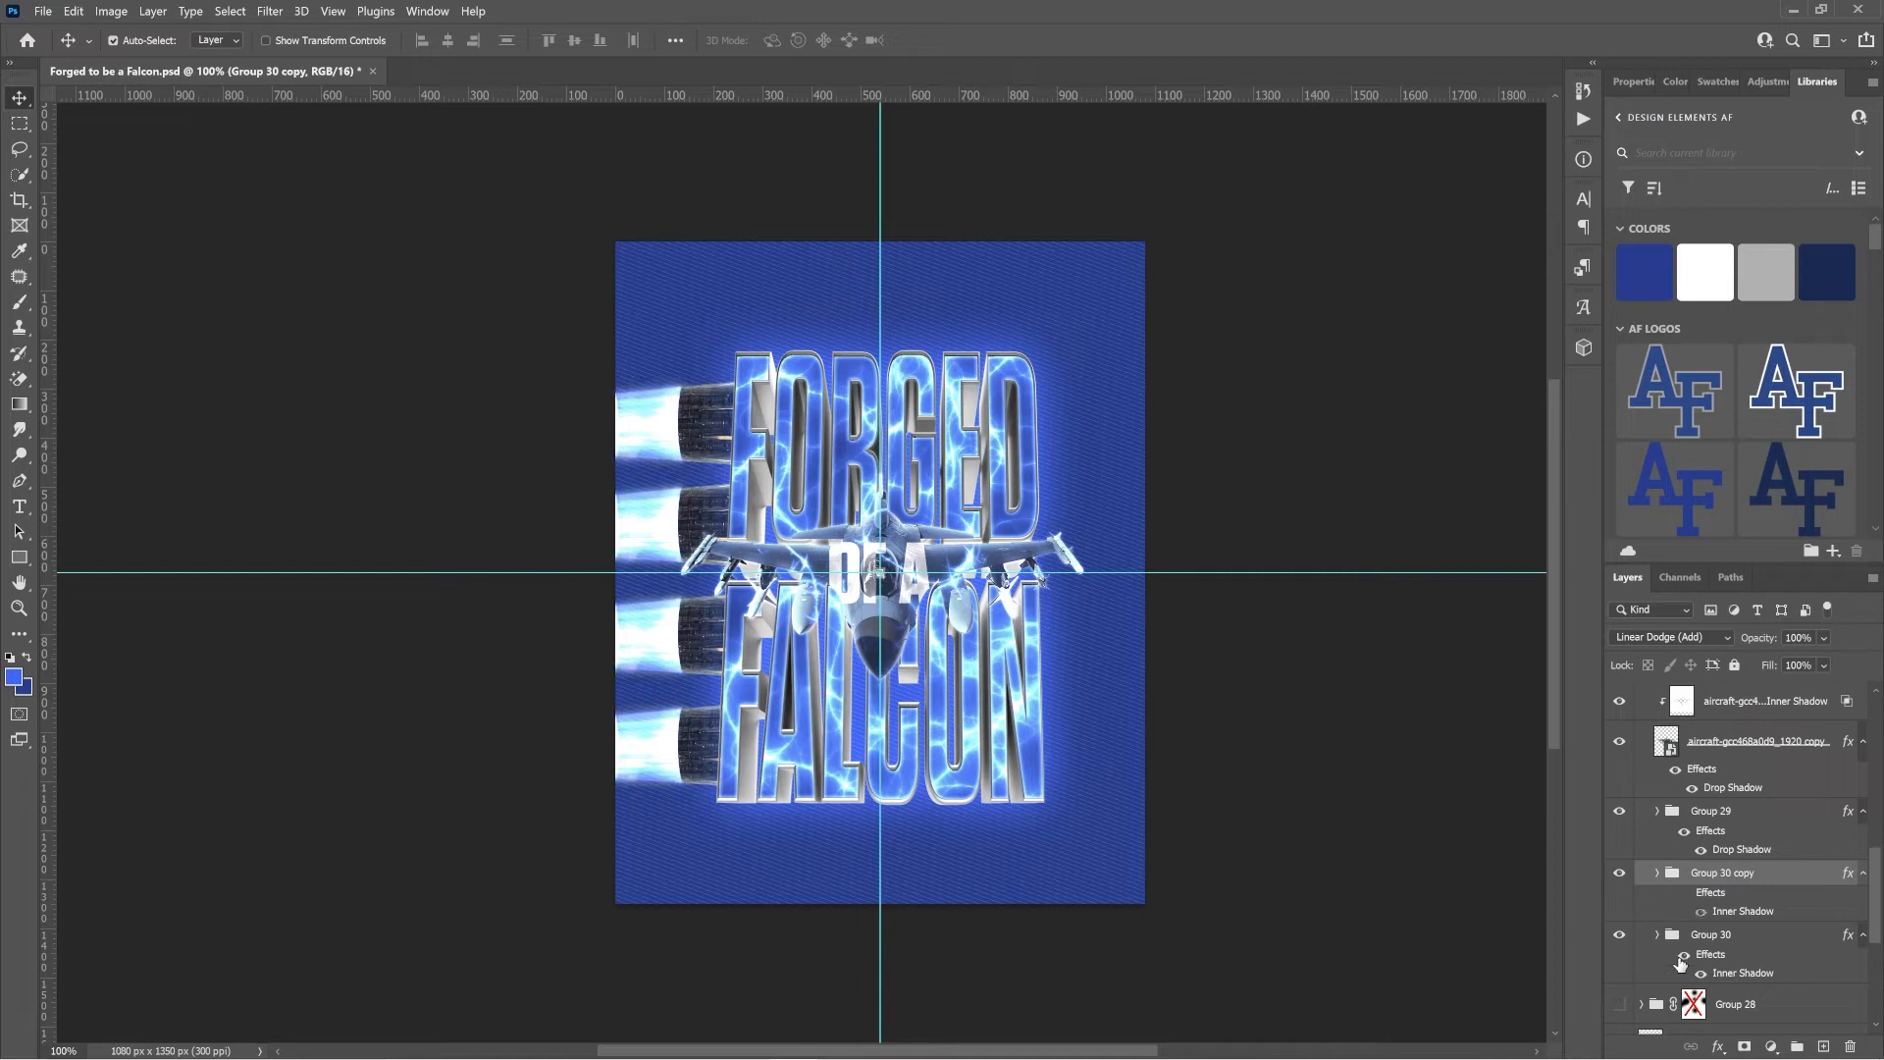
Group both engine groups and place a mirrored duplicate on the right side of the lettering.
shift+click(1737, 934)
key(ctrl+g)
key(ctrl+j)
drag(509, 673, 1047, 673)
Nudge the engine groups slightly left so they sit evenly on both sides of the lettering.
click(1712, 897)
drag(1358, 817, 1350, 817)
shift+click(1745, 875)
drag(1098, 887, 1093, 887)
ctrl+click(991, 791)
scroll(1727, 917, up, 2)
click(1727, 911)
key(ctrl+t)
drag(572, 316, 557, 320)
key(Escape)
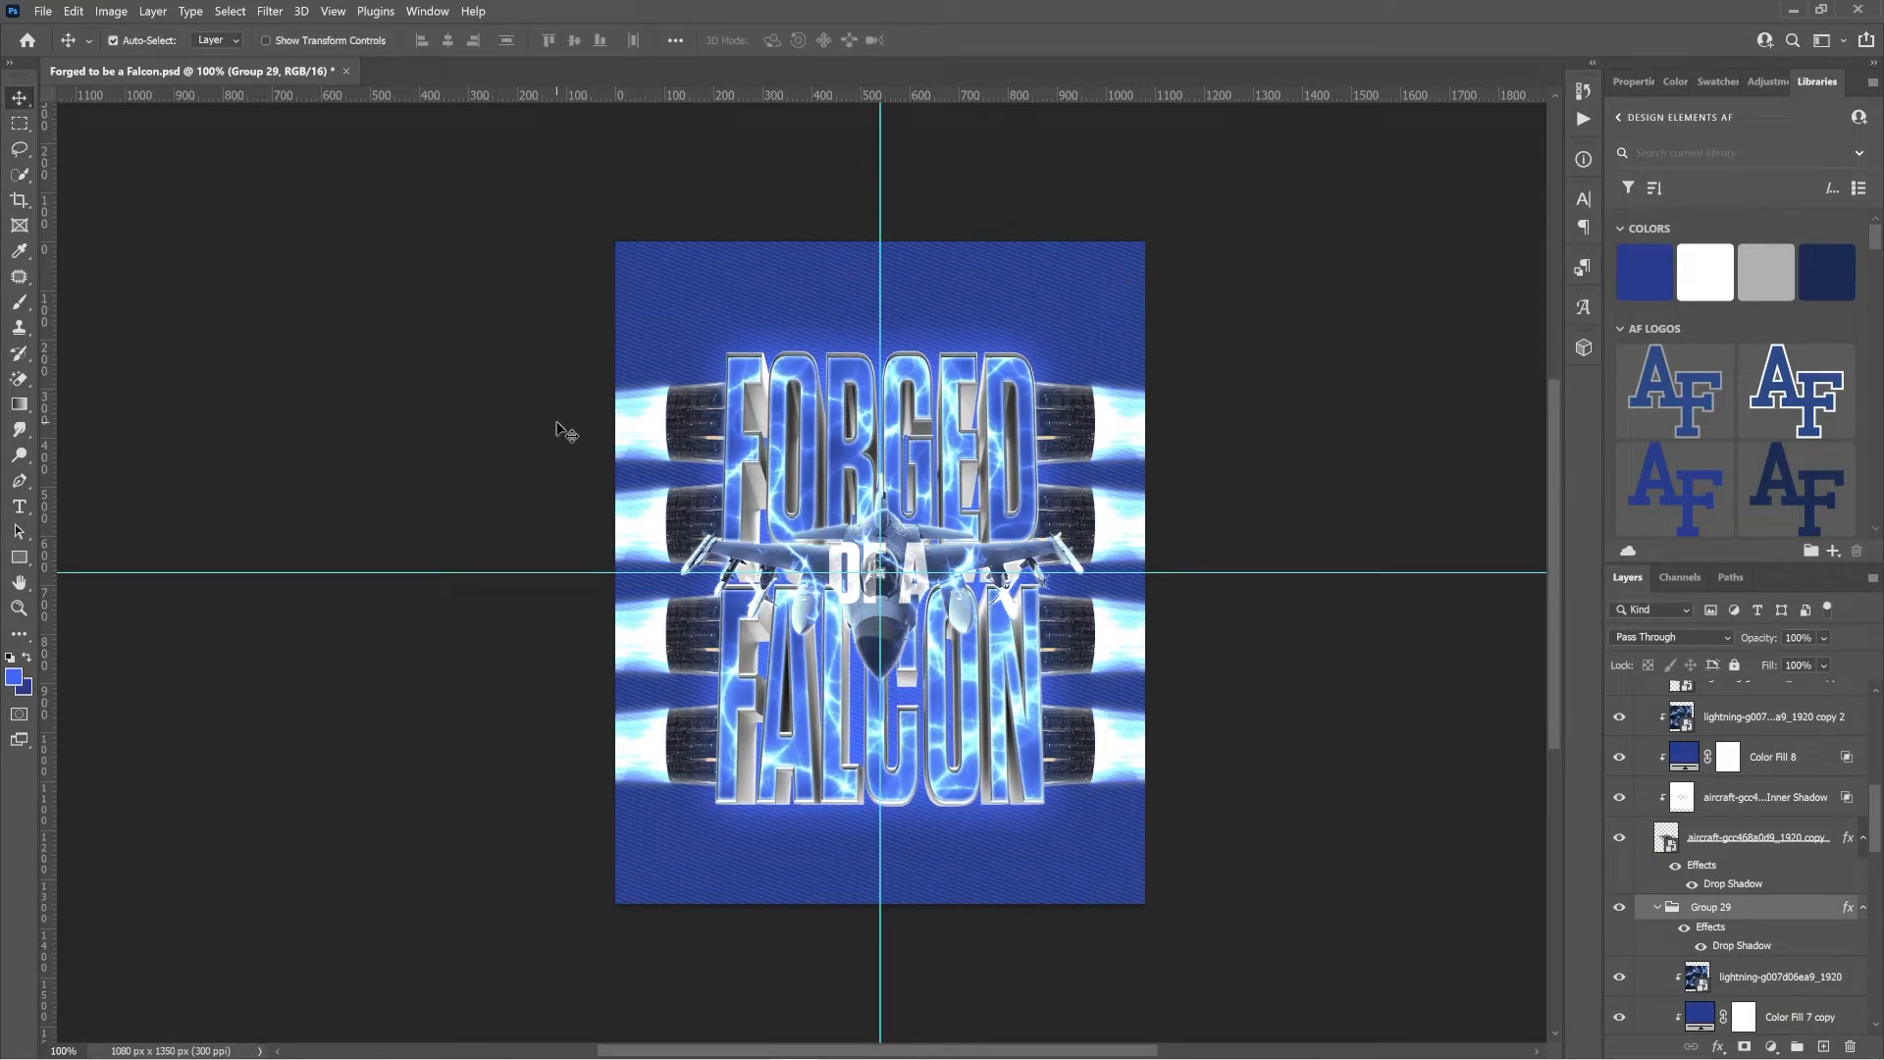
Move the jet down below the lettering and change the clipping and visibility of the lightning layers above it.
drag(1045, 617, 1014, 874)
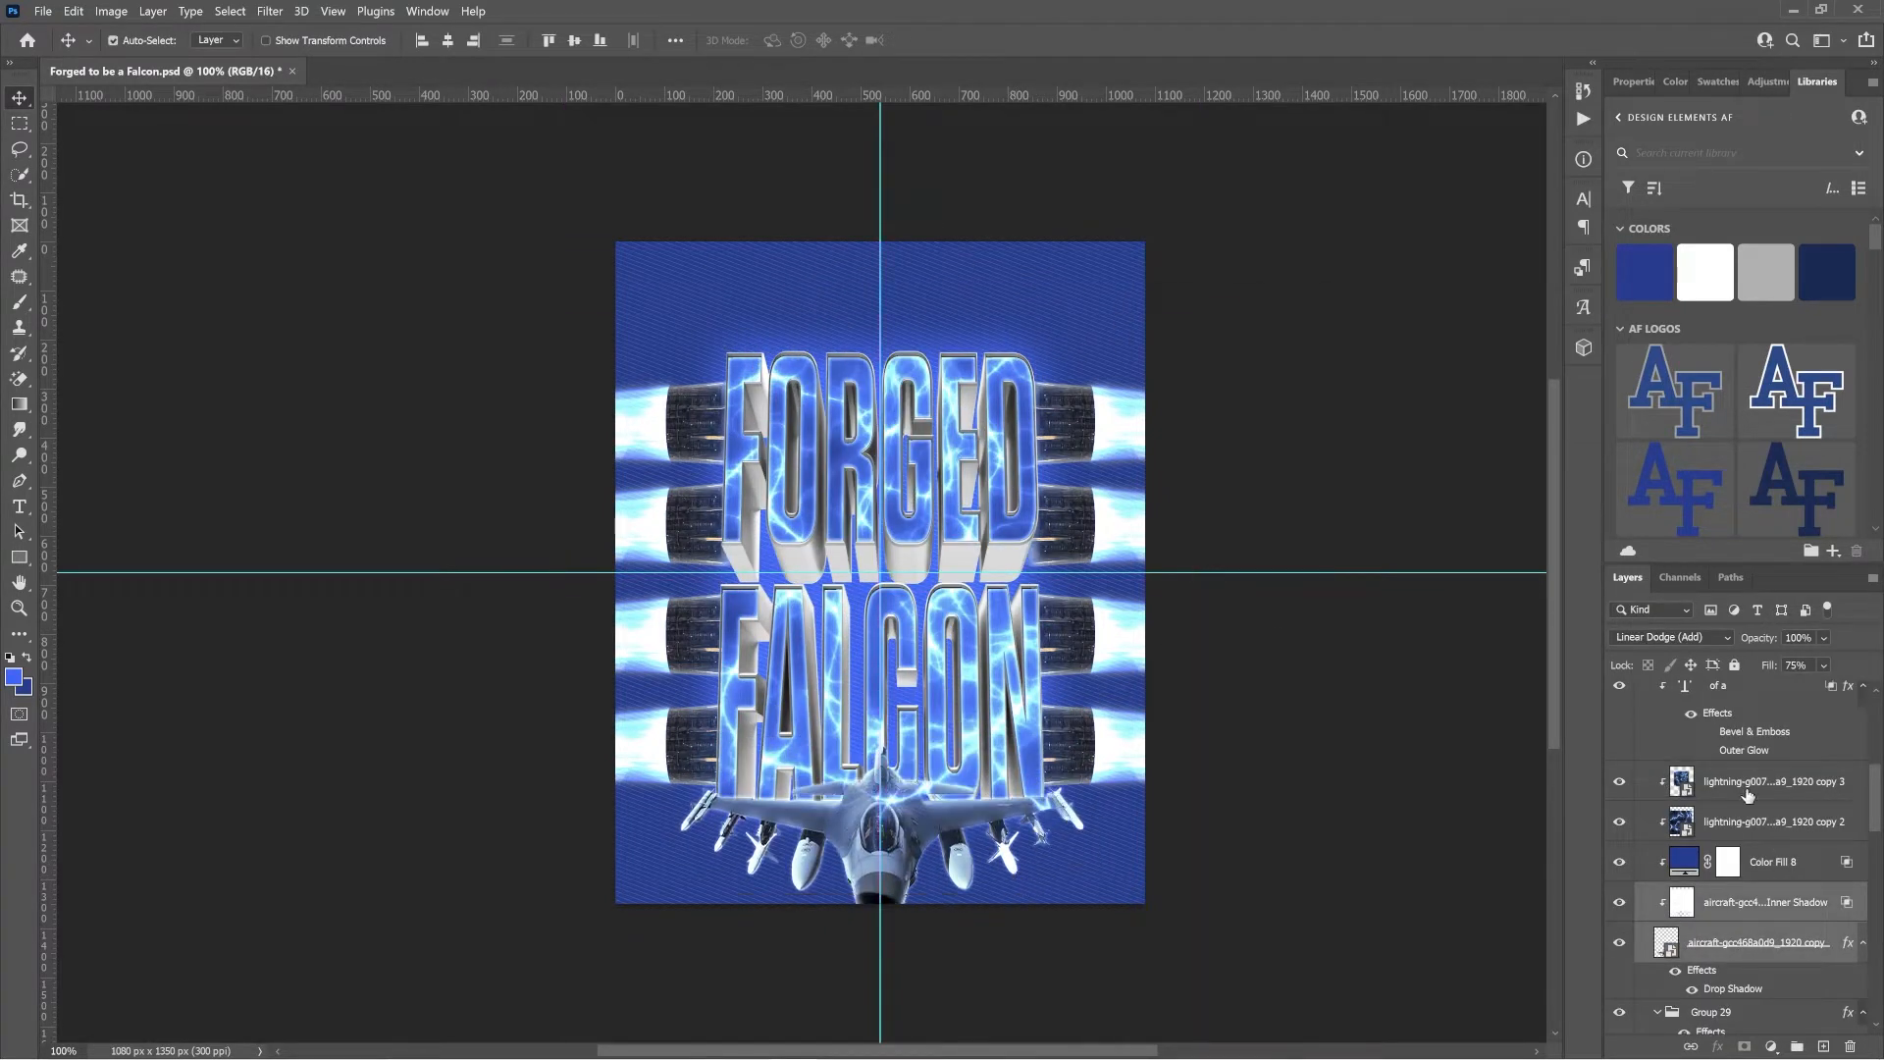
scroll(1755, 869, up, 2)
click(1755, 897)
key(ctrl+alt+g)
drag(1621, 898, 1621, 765)
click(1757, 766)
scroll(1772, 913, down, 2)
Move the jet together with its clipped color fill and inner shadow layers to the poster's upper edge.
click(1772, 861)
shift+click(1766, 942)
drag(1767, 942, 1762, 840)
drag(1273, 817, 1182, 831)
key(ctrl+])
drag(1184, 705, 1182, 205)
Move the Group 29 lettering and both engine groups slightly down together.
click(1678, 856)
click(1657, 852)
shift+click(1712, 938)
drag(1254, 732, 1294, 747)
Scale down the jet with its clipped layers and position it so the nose overlaps the word FORGED.
ctrl+click(883, 365)
shift+click(1757, 820)
key(ctrl+t)
drag(1197, 188, 1128, 187)
drag(1040, 239, 1040, 288)
key(Return)
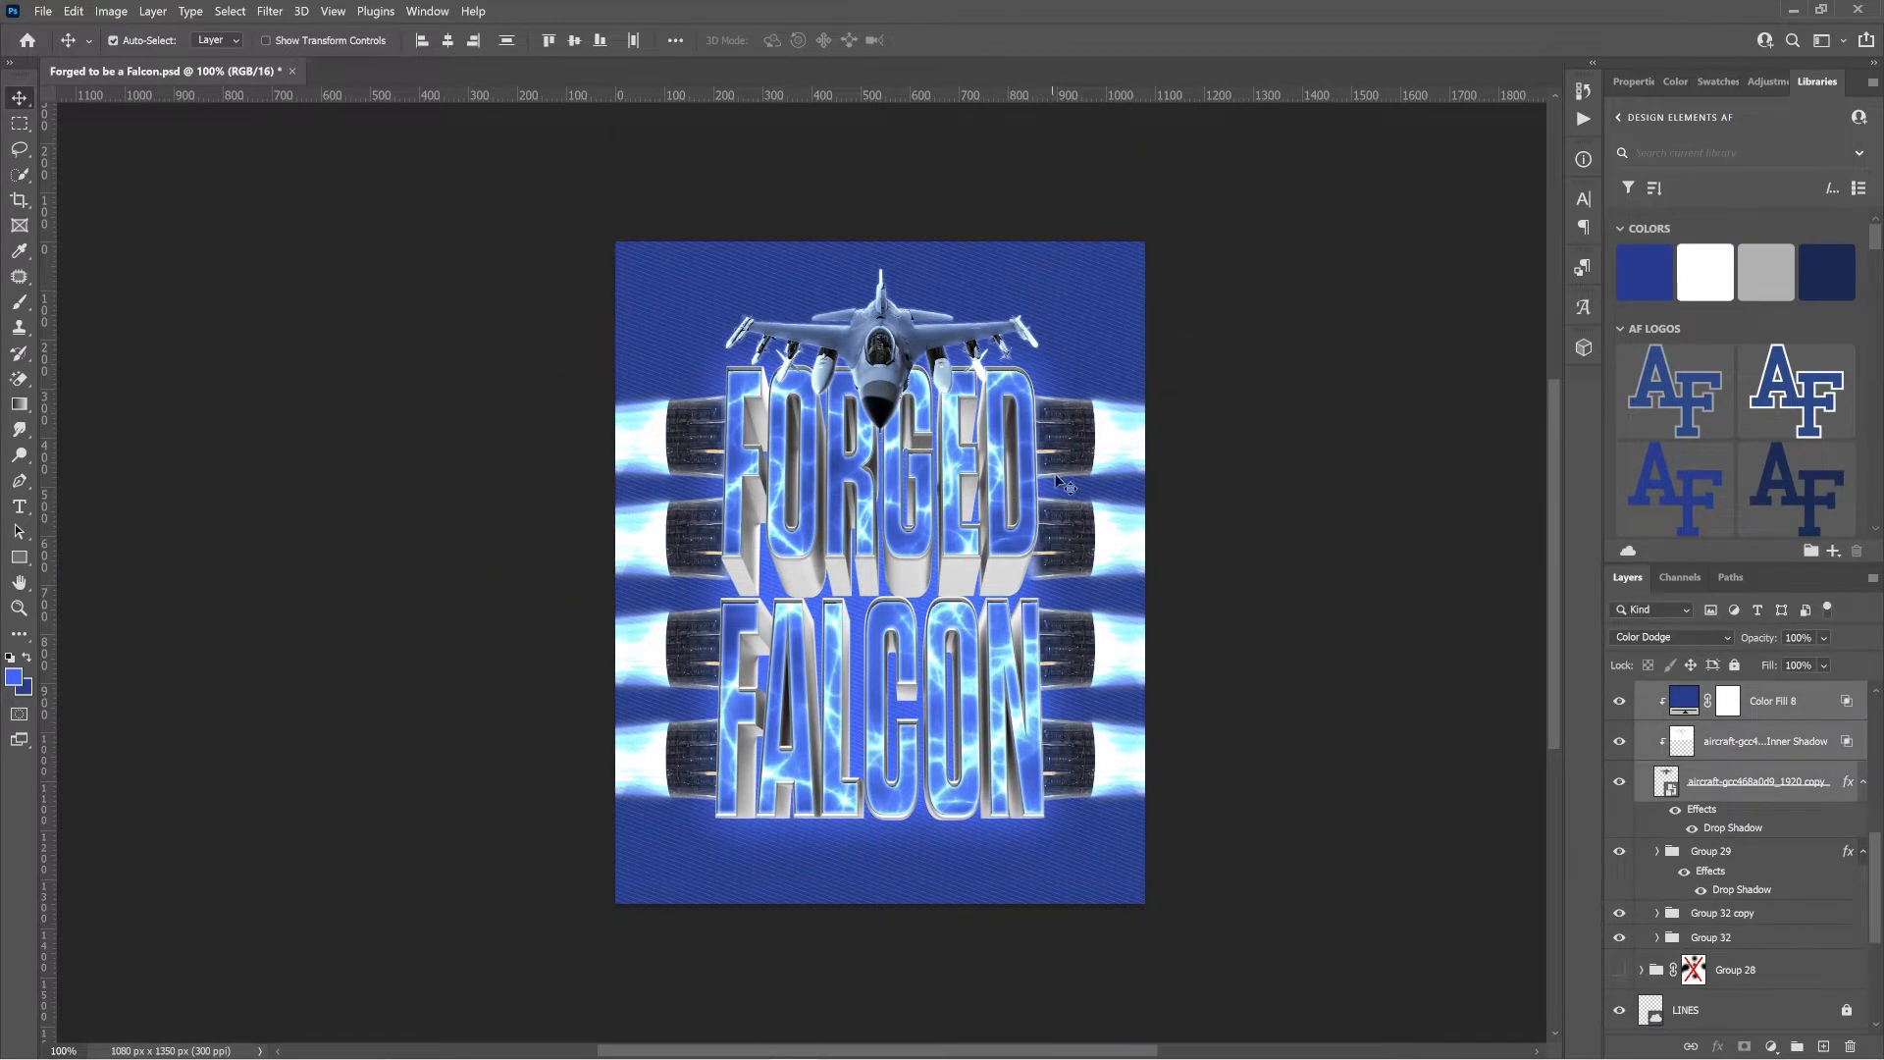
Nudge the two engine groups inside Group 32 copy left, tucking the right-hand nozzles behind the lettering.
ctrl+click(1068, 527)
click(1737, 1010)
key(b)
click(1737, 972)
scroll(1693, 834, down, 3)
click(1698, 812)
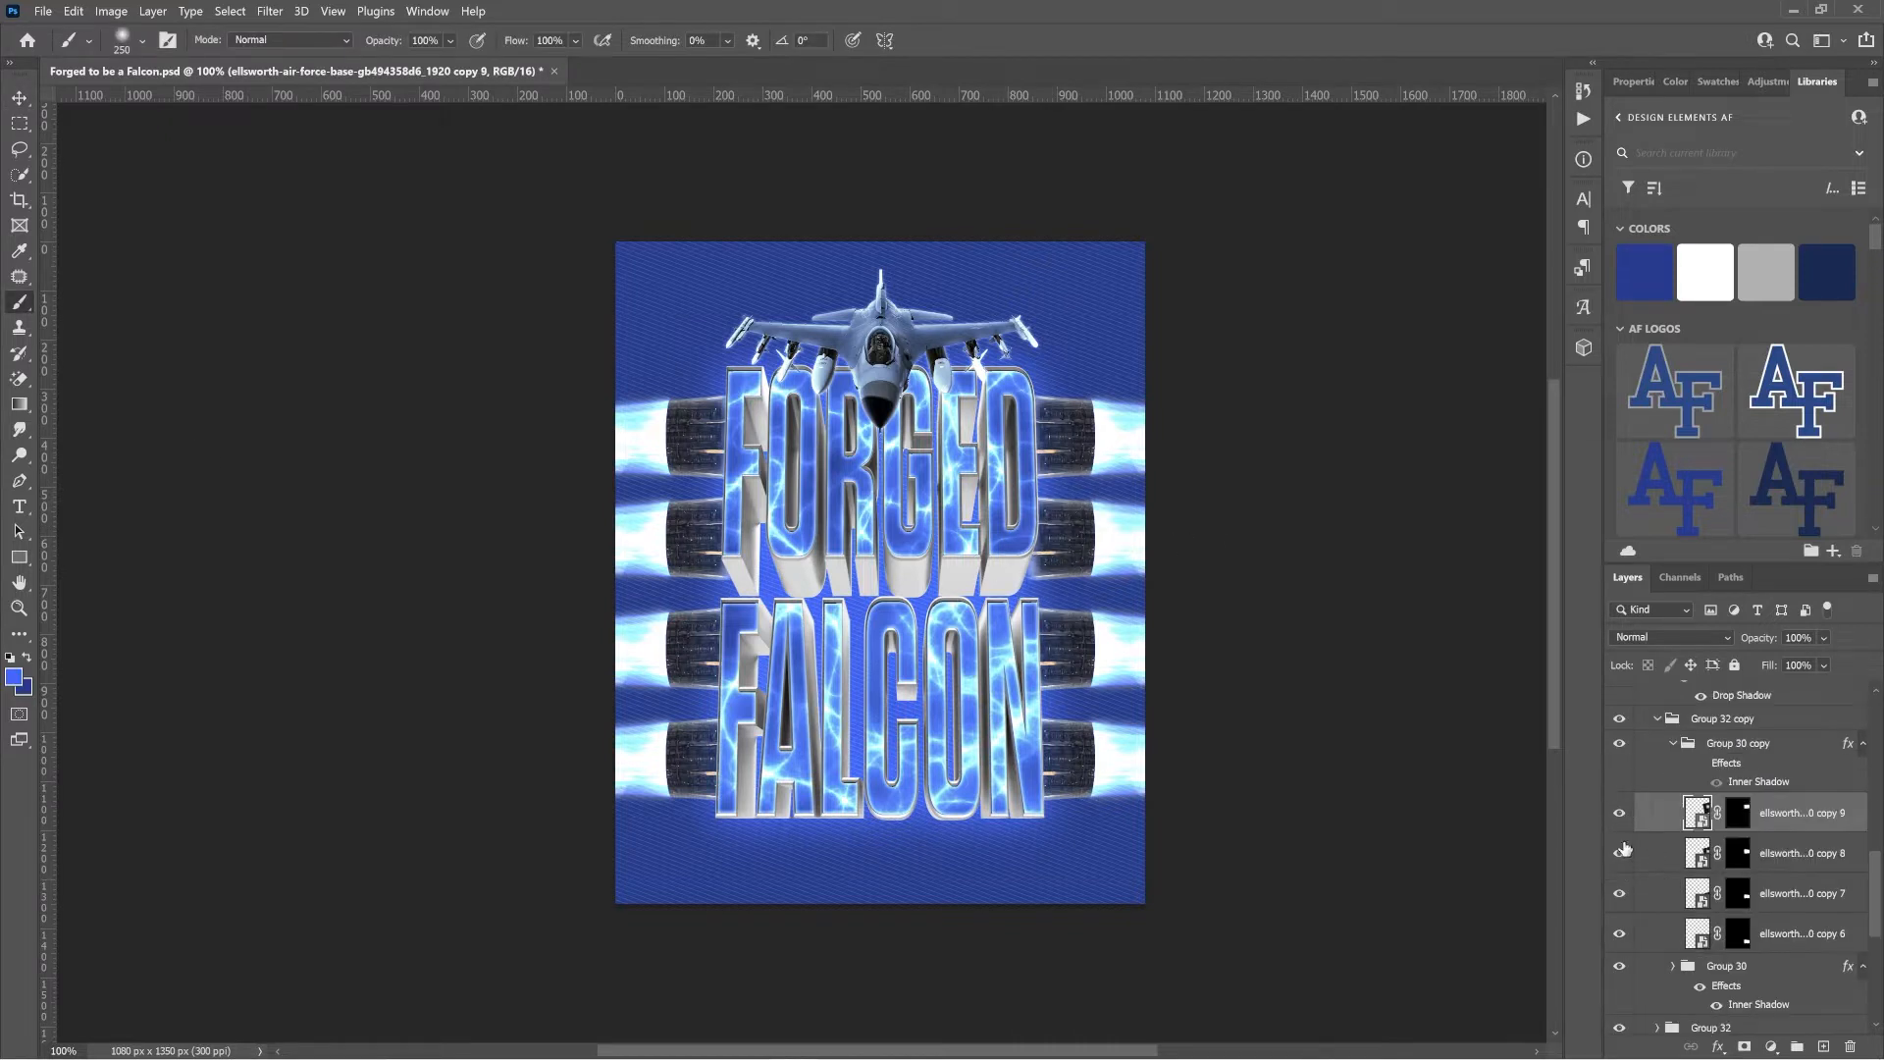
key(v)
click(1673, 743)
shift+click(1725, 805)
key(shift+Left)
key(shift+Left)
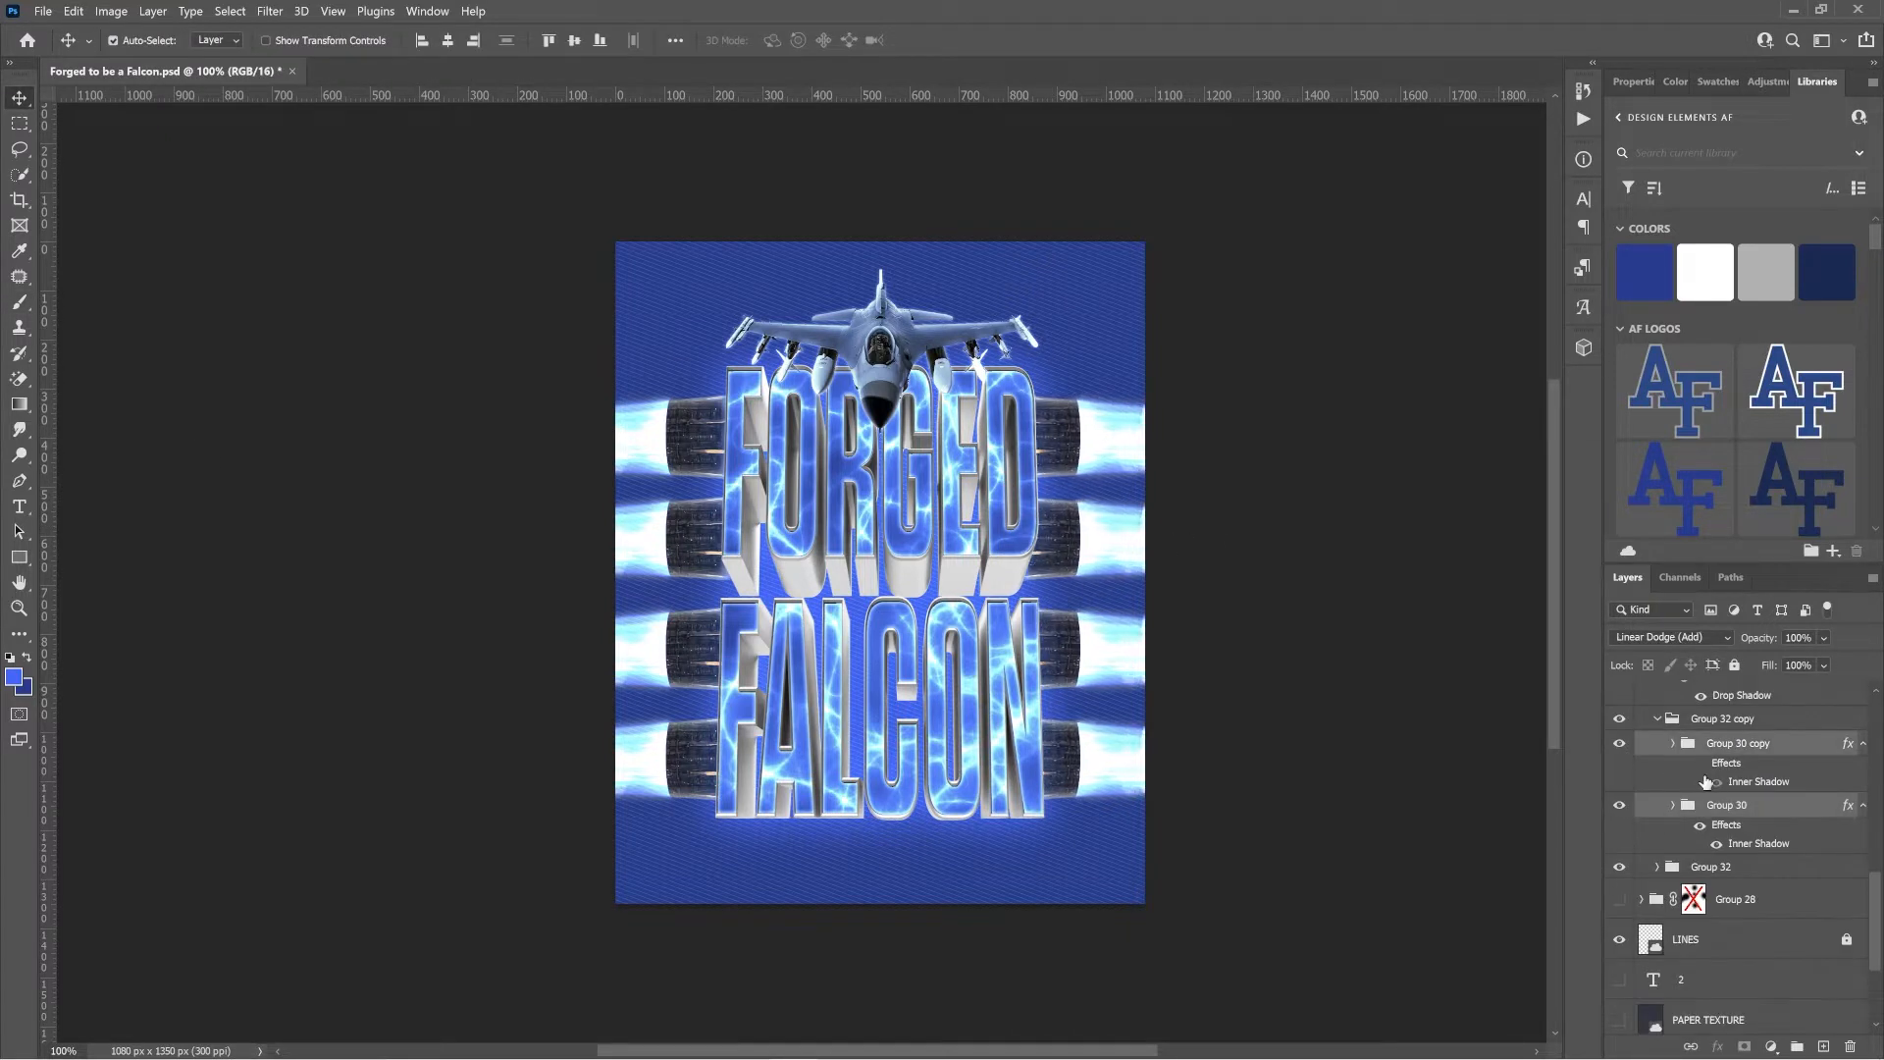
Nudge the left-hand engines in Group 32 inward to match, and fine-tune the position of both engine groups.
click(1658, 718)
click(1690, 743)
key(shift+Right)
key(shift+Right)
shift+click(1703, 719)
drag(1244, 739, 1248, 741)
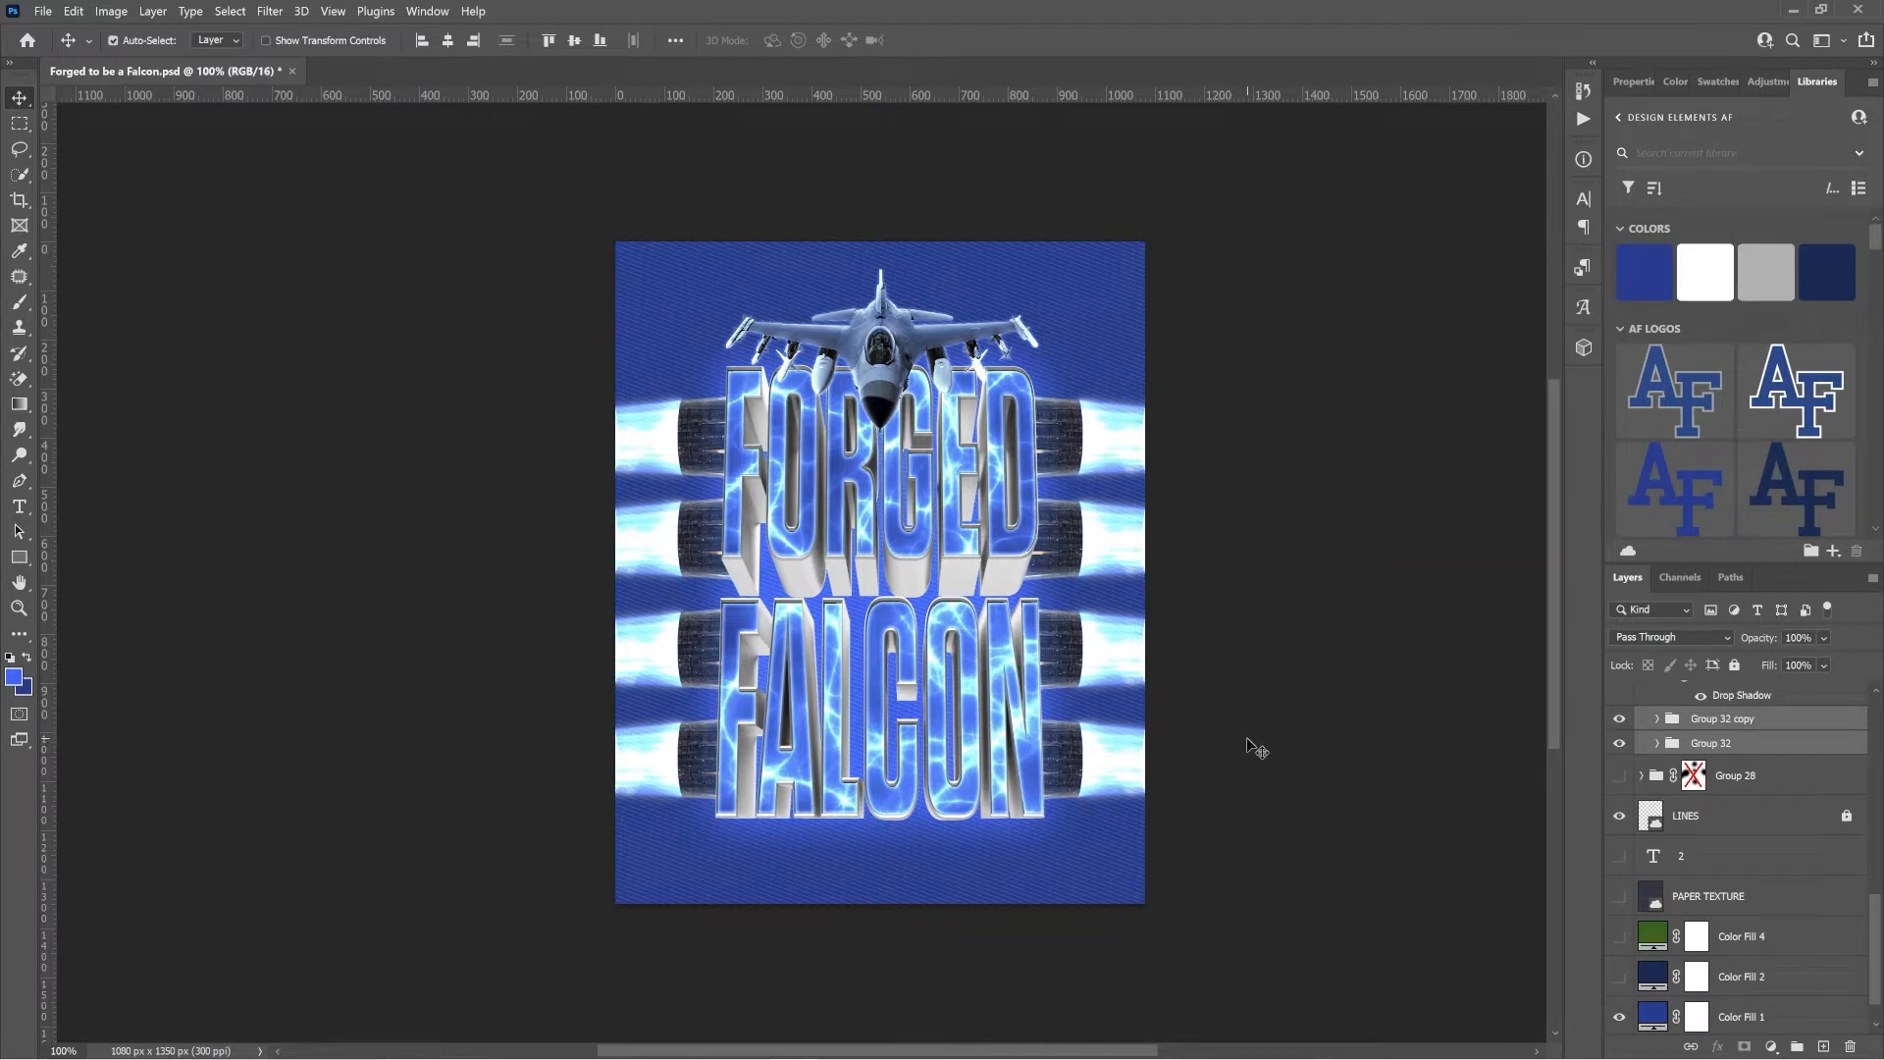
Preview the hidden Group 28, text and upper image layers by toggling their visibility.
click(1619, 775)
click(1619, 775)
click(1619, 856)
click(1619, 856)
scroll(1621, 864, up, 10)
click(1620, 952)
click(1619, 952)
click(1619, 923)
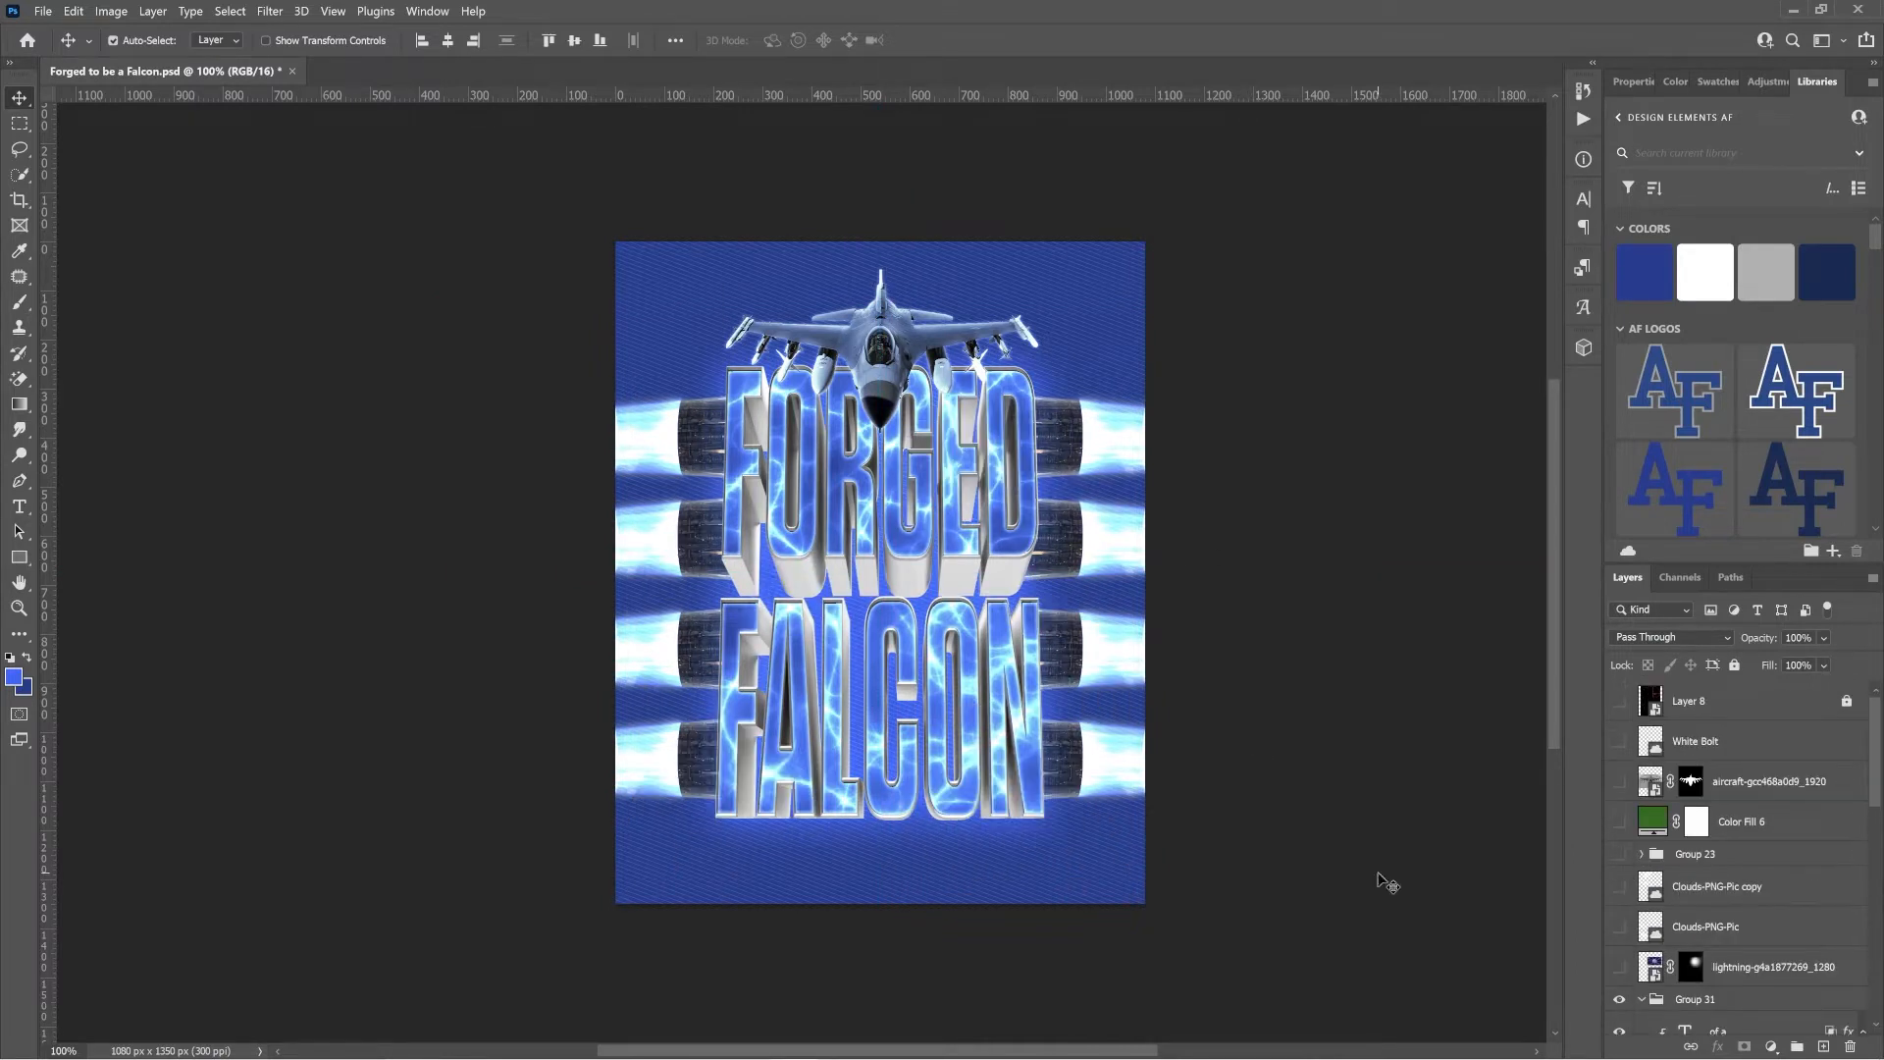
Set the LINES texture layer's blend mode to Color Dodge and lower its opacity.
click(1022, 882)
click(1846, 853)
click(1673, 638)
click(1673, 762)
drag(1758, 638, 1879, 643)
scroll(1714, 638, up, 1)
drag(1757, 638, 1615, 628)
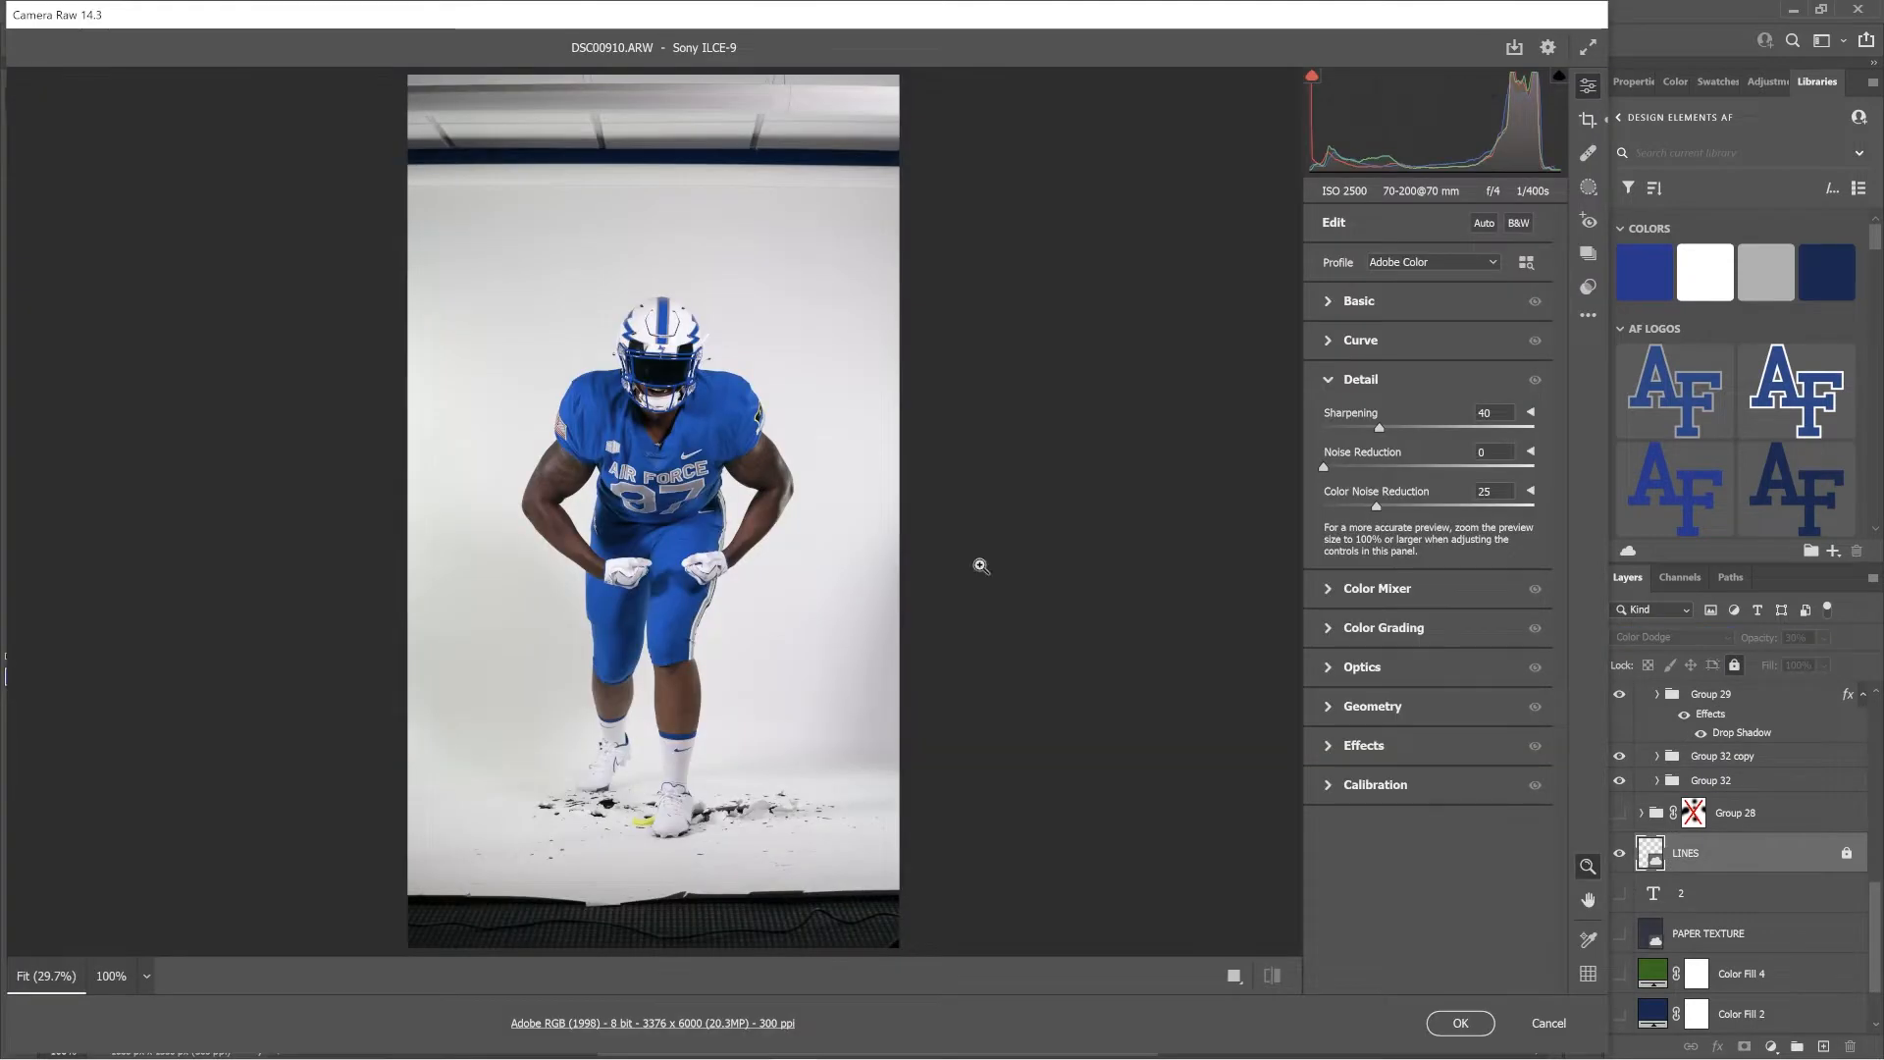
Adjust the Basic tone and detail sliders of the player photo DSC00910 in Camera Raw.
click(1360, 301)
drag(1428, 550, 1472, 549)
drag(1428, 520, 1390, 528)
drag(1428, 661, 1475, 672)
drag(1428, 692, 1435, 693)
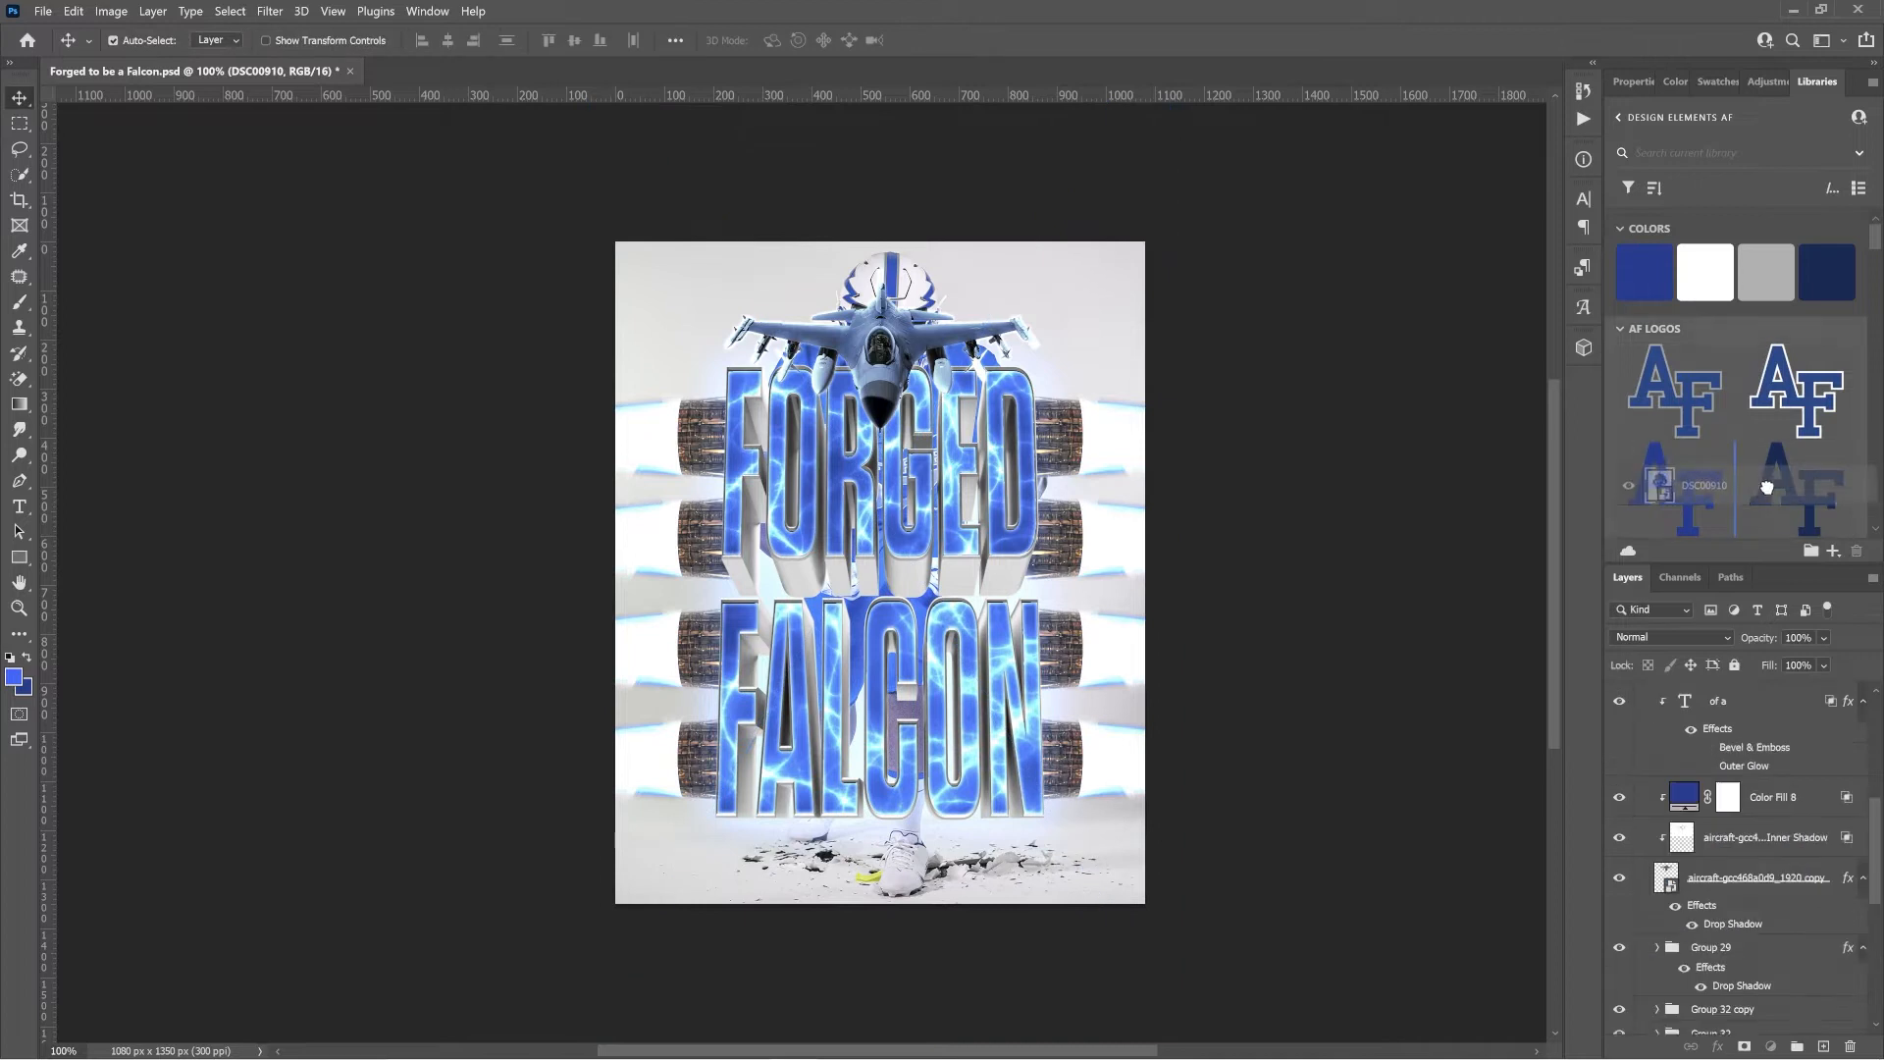
Show the masked player over the green fill and mask out the leftover debris beside the front shoe.
click(1673, 638)
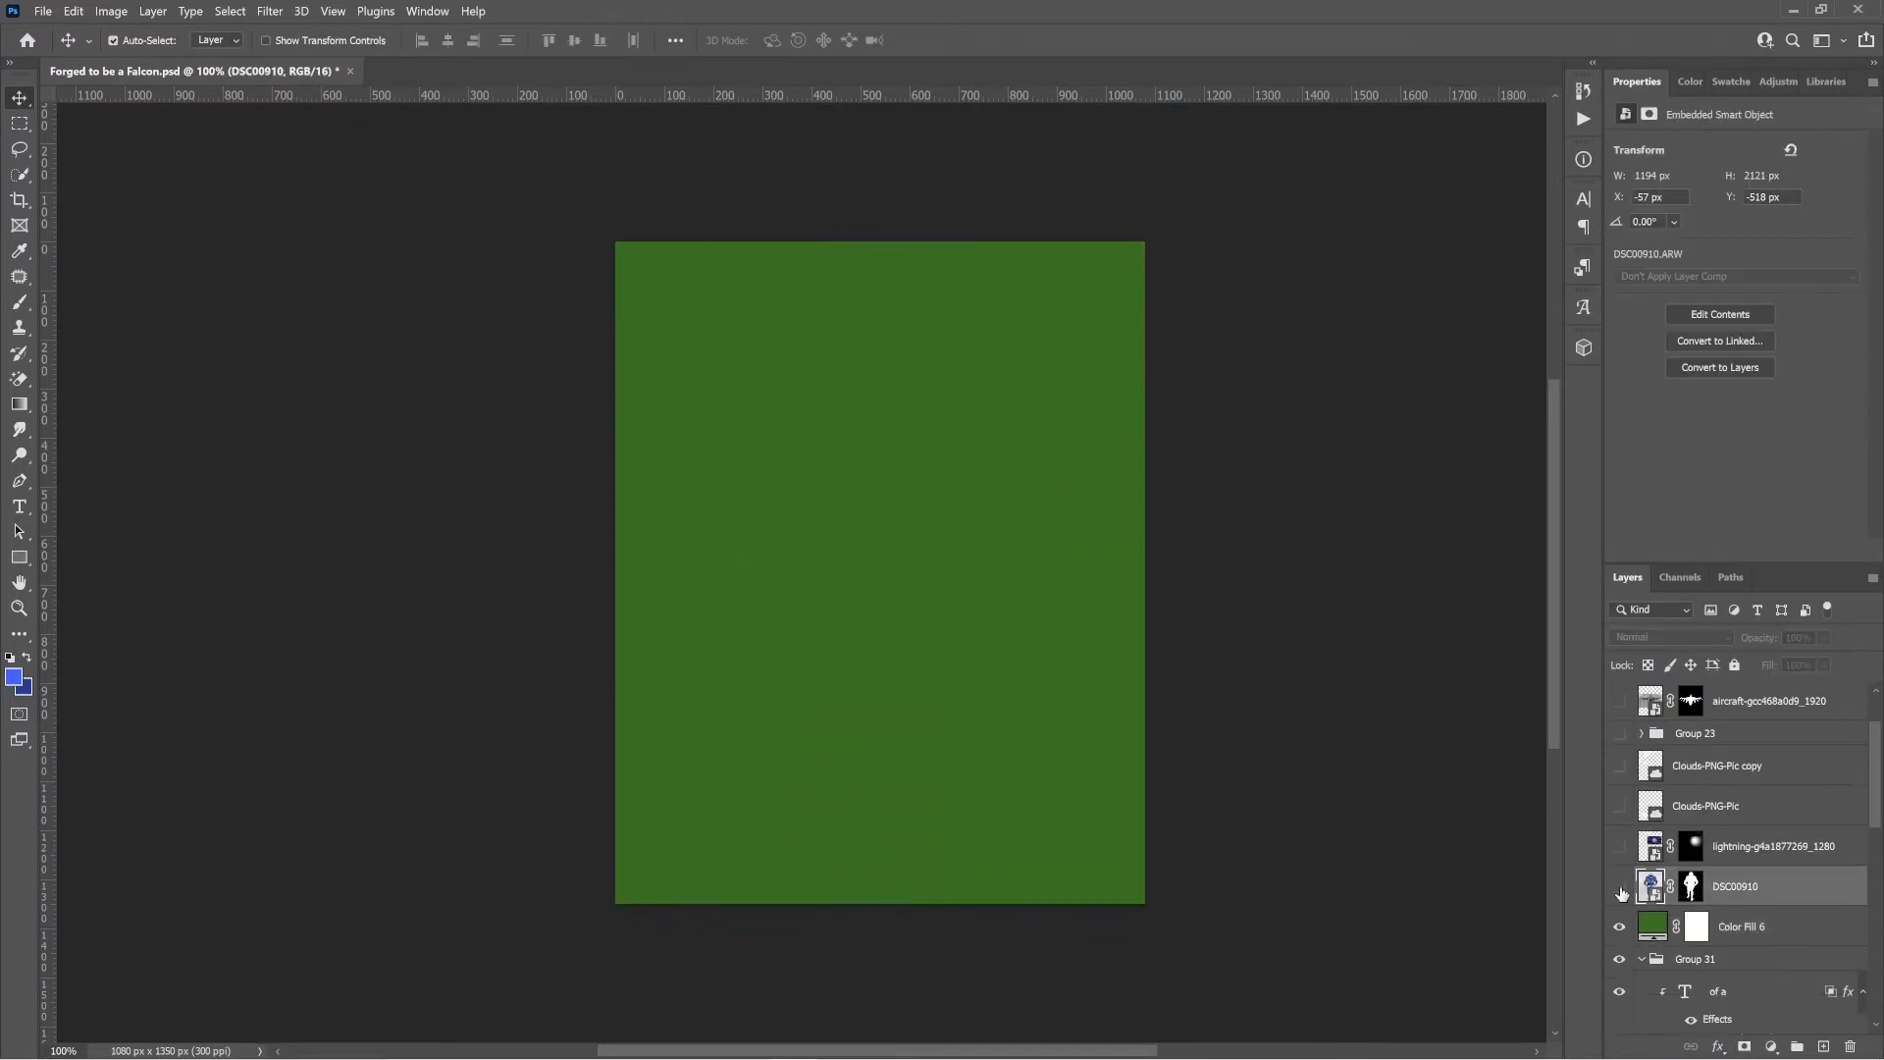
click(1619, 888)
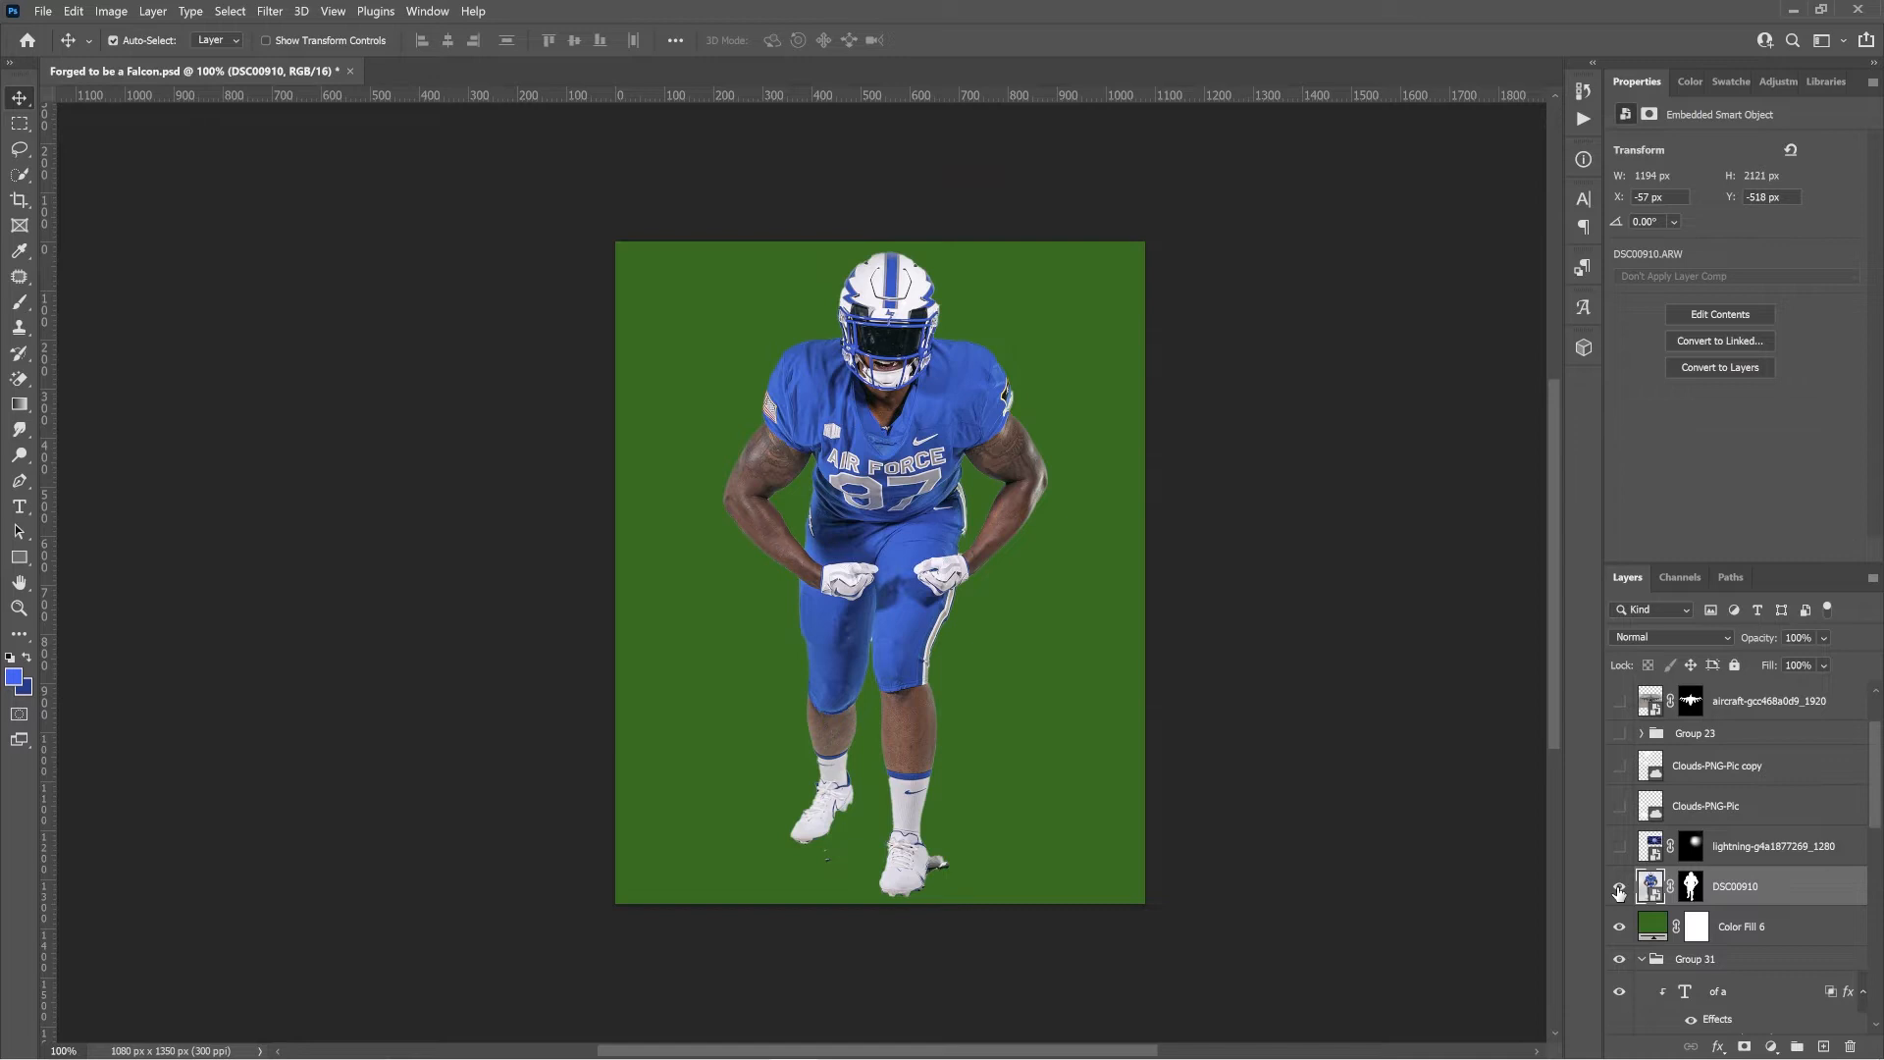
drag(1835, 775, 1843, 780)
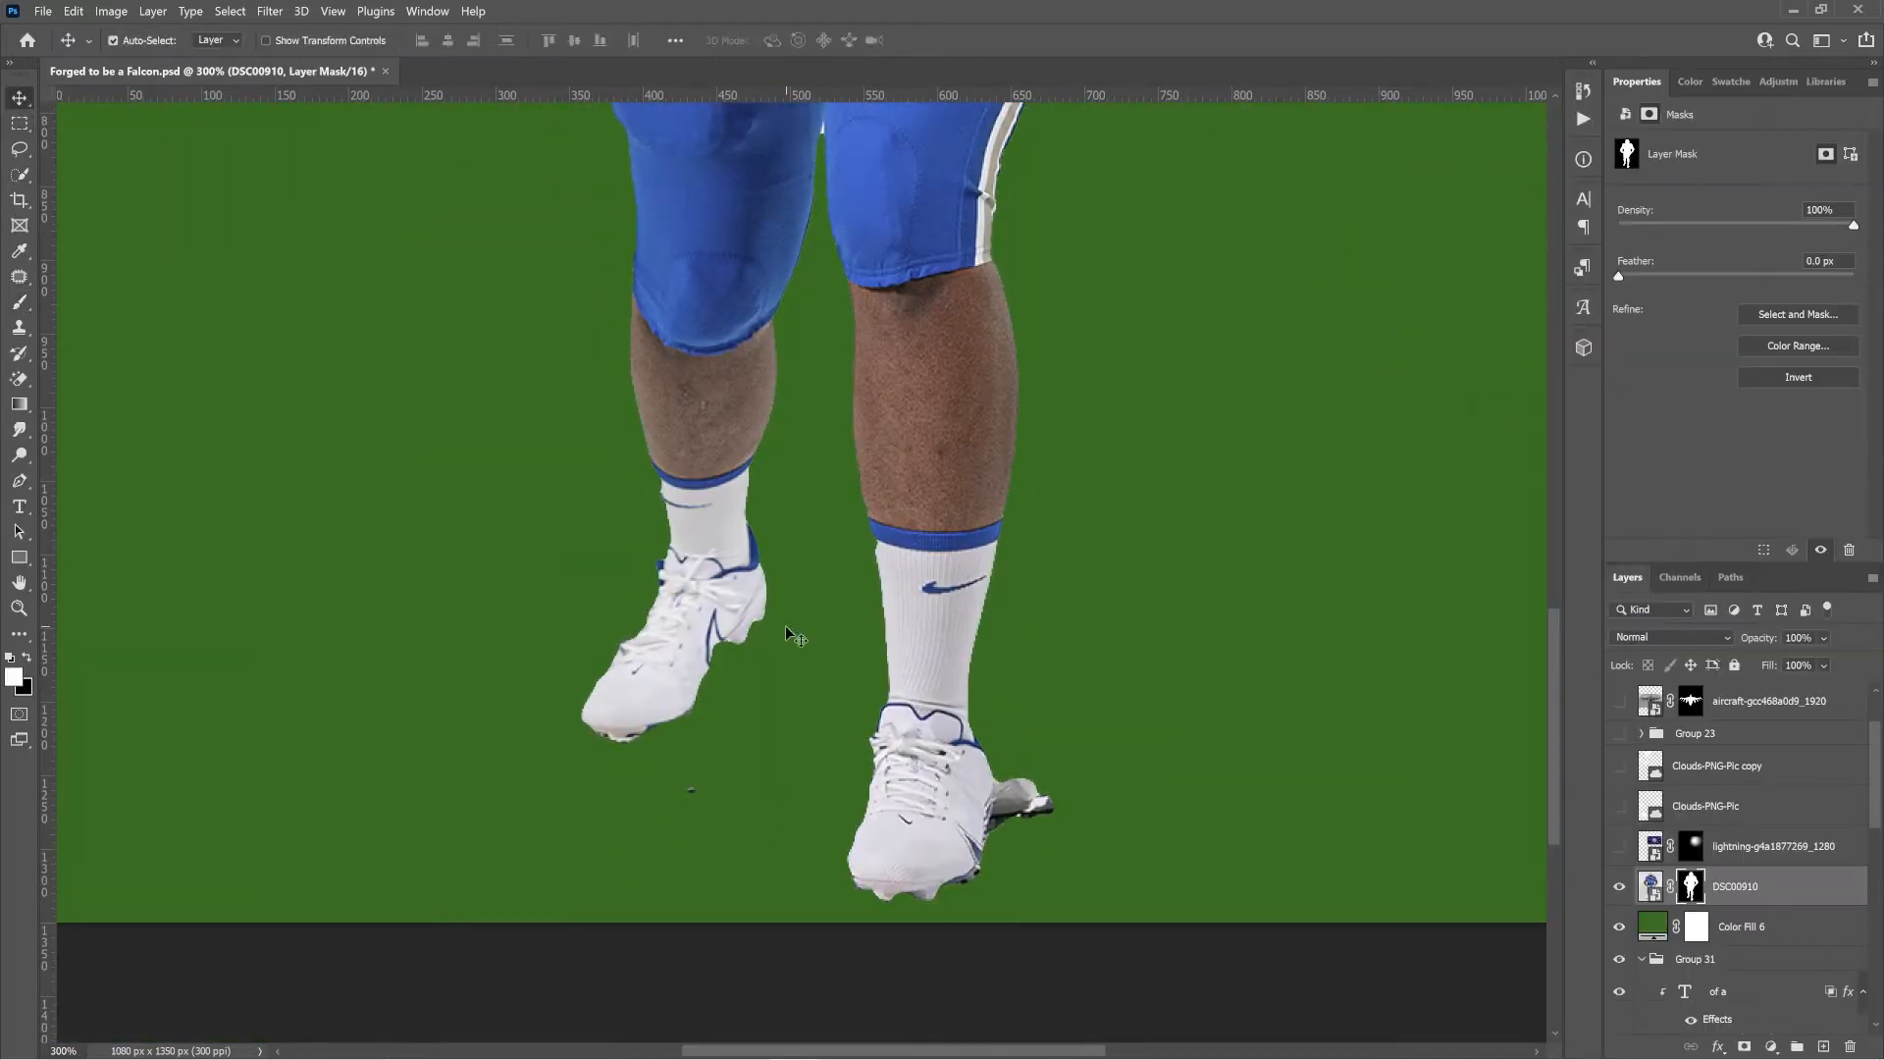
key(b)
key(x)
key(ctrl+plus)
drag(1133, 856, 1106, 847)
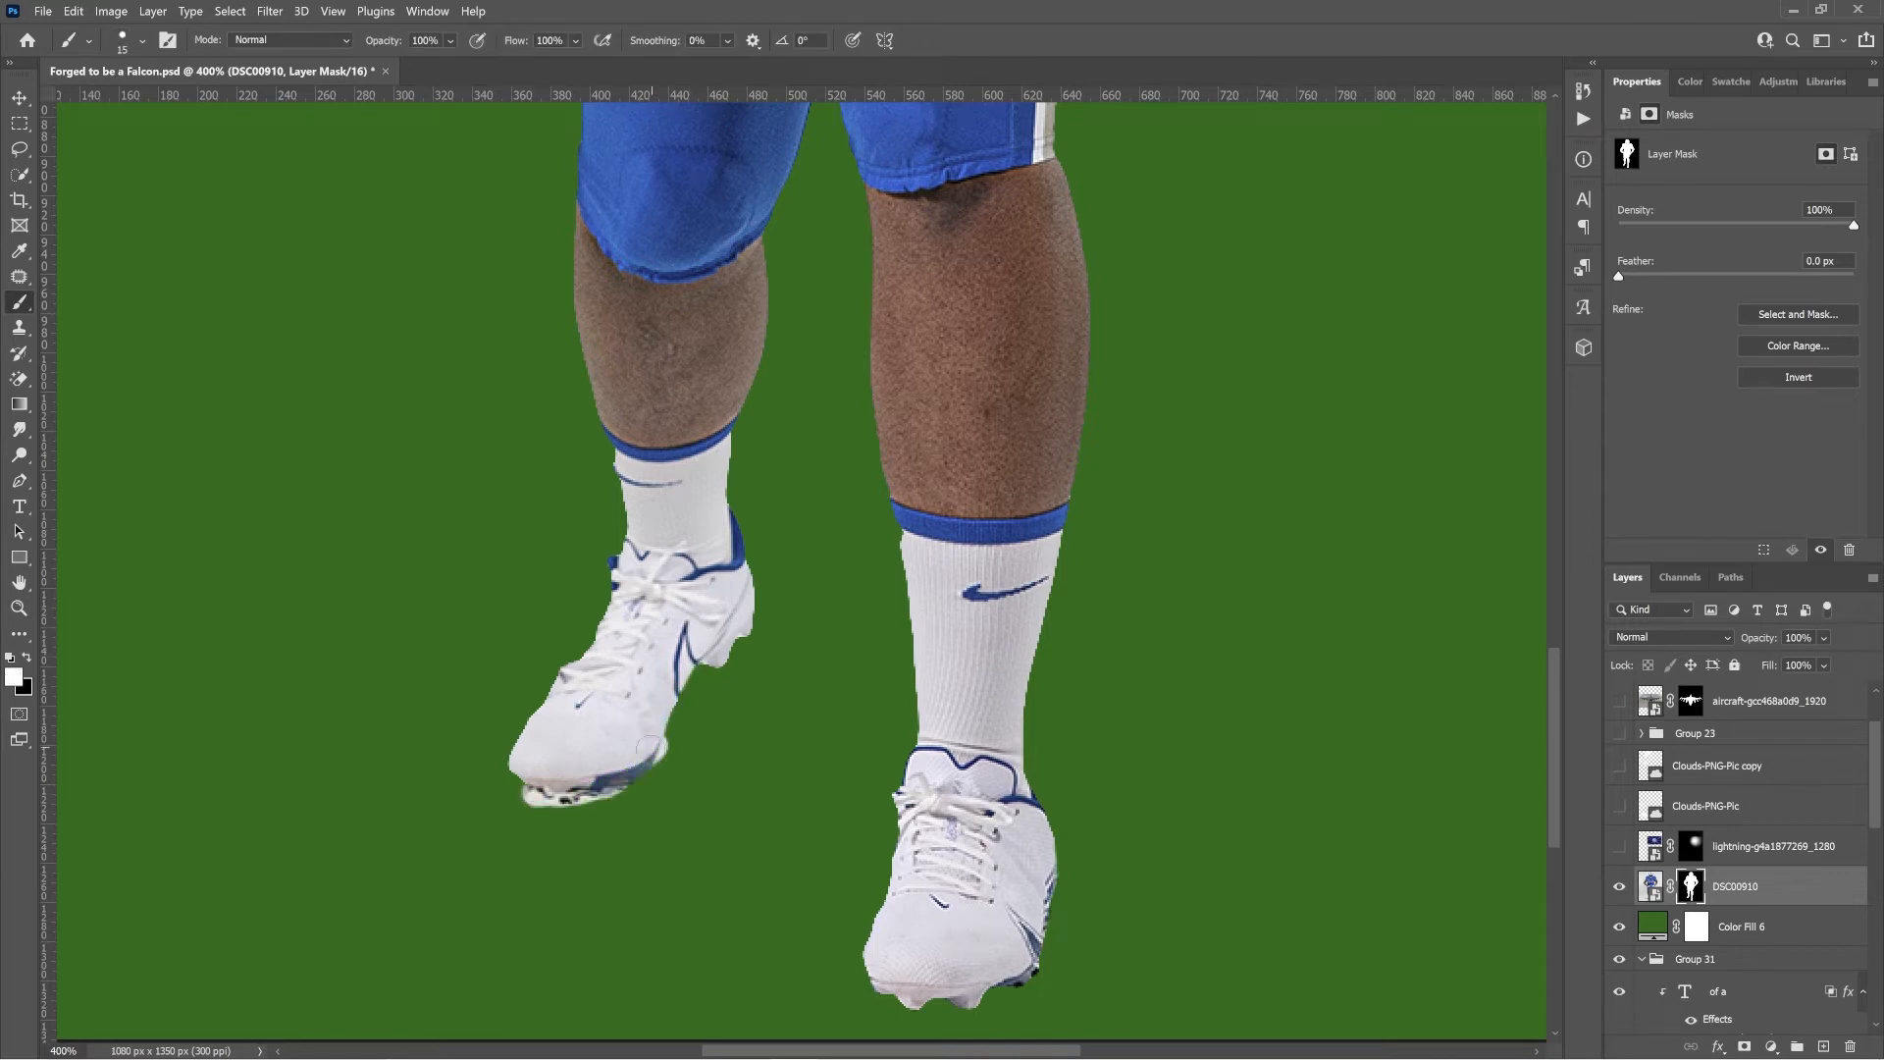
Refine the player's mask edges along the shoes, legs and arms with a smaller brush.
key(x)
scroll(608, 785, up, 3)
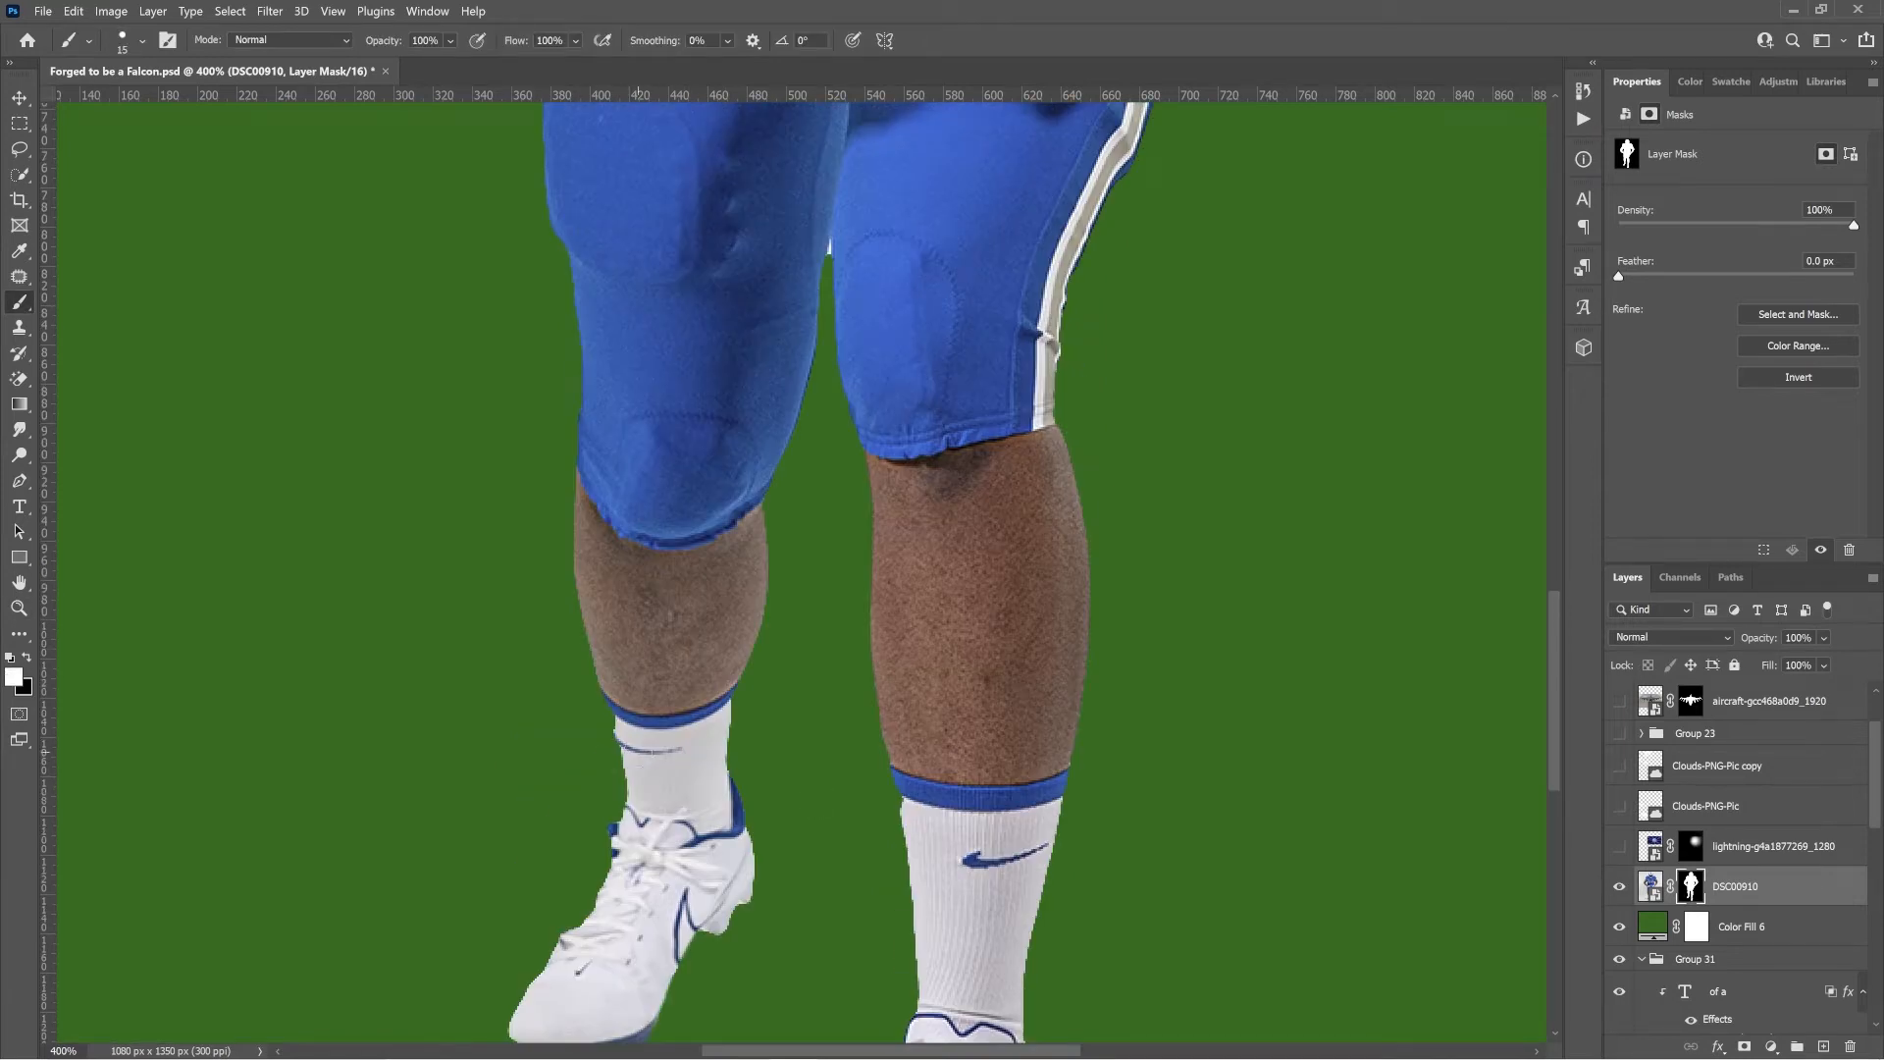
scroll(914, 811, up, 5)
key(ctrl+plus)
key(bracketleft)
key(bracketleft)
key(bracketleft)
key(bracketleft)
scroll(836, 758, up, 4)
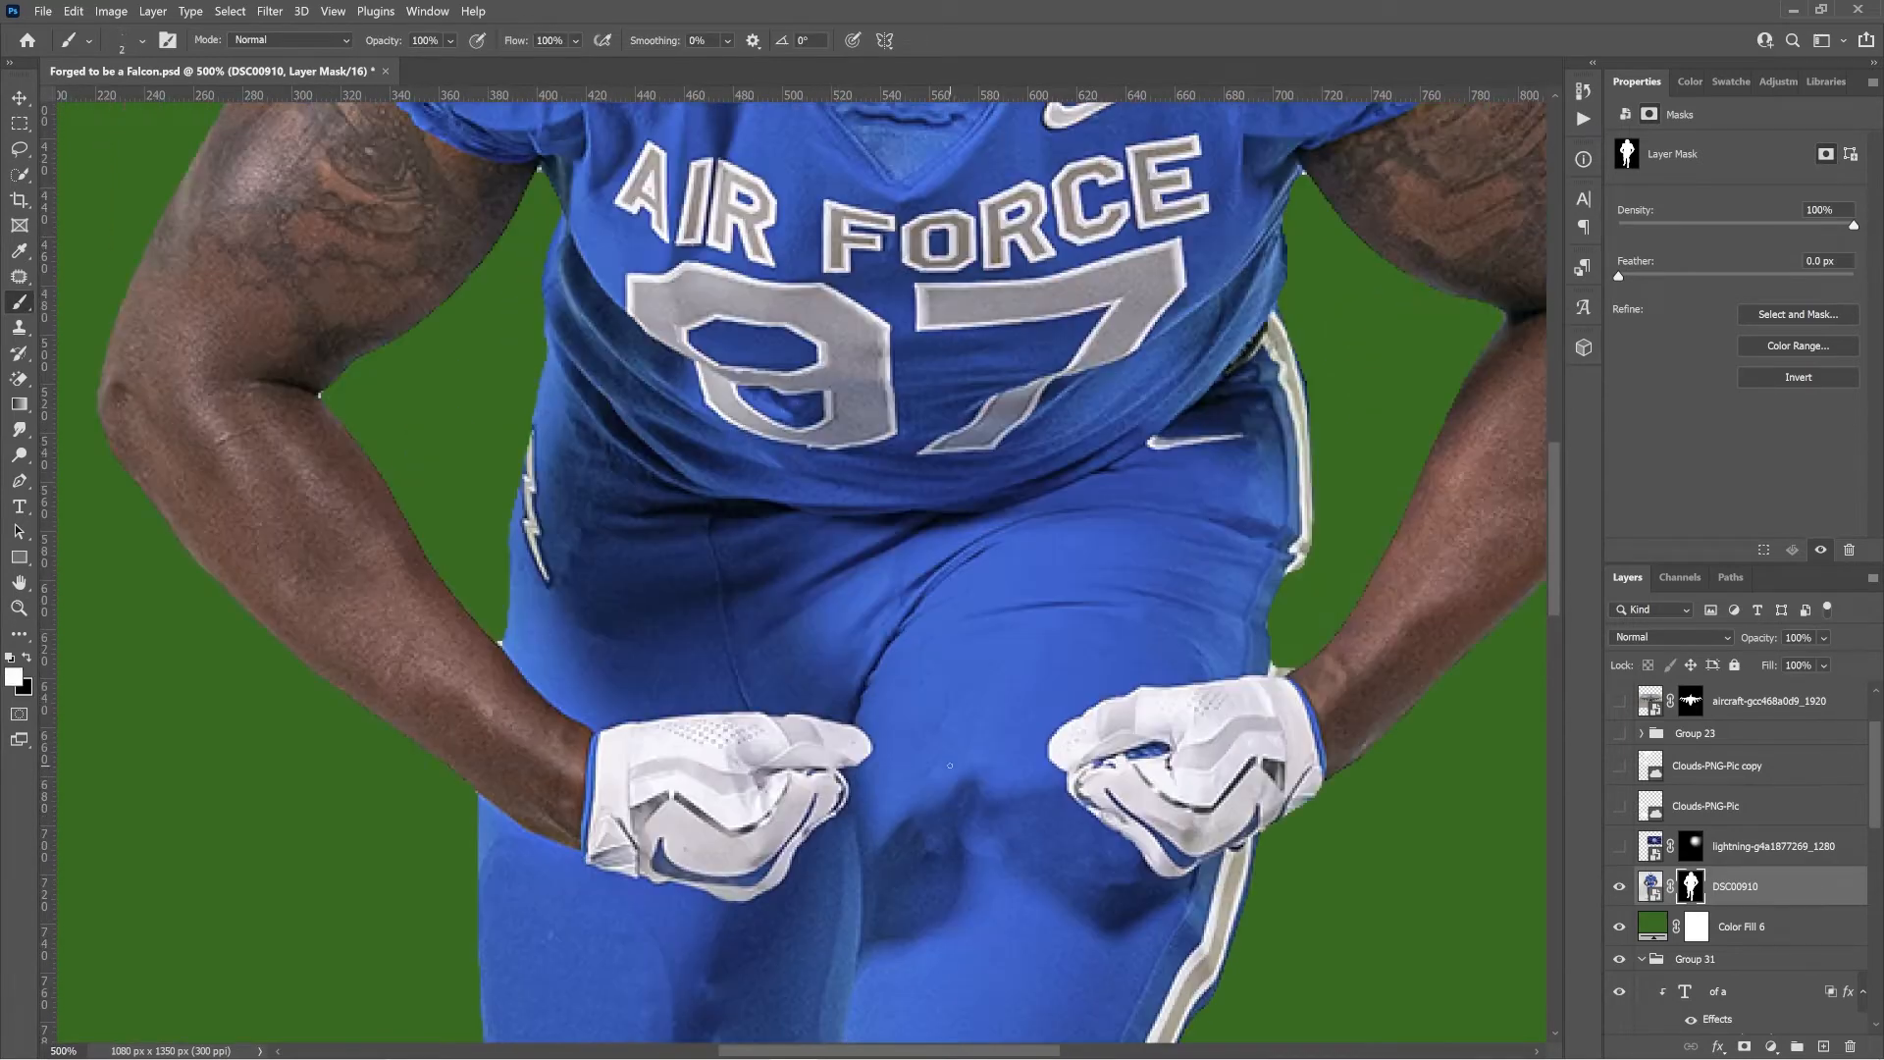
scroll(746, 530, up, 10)
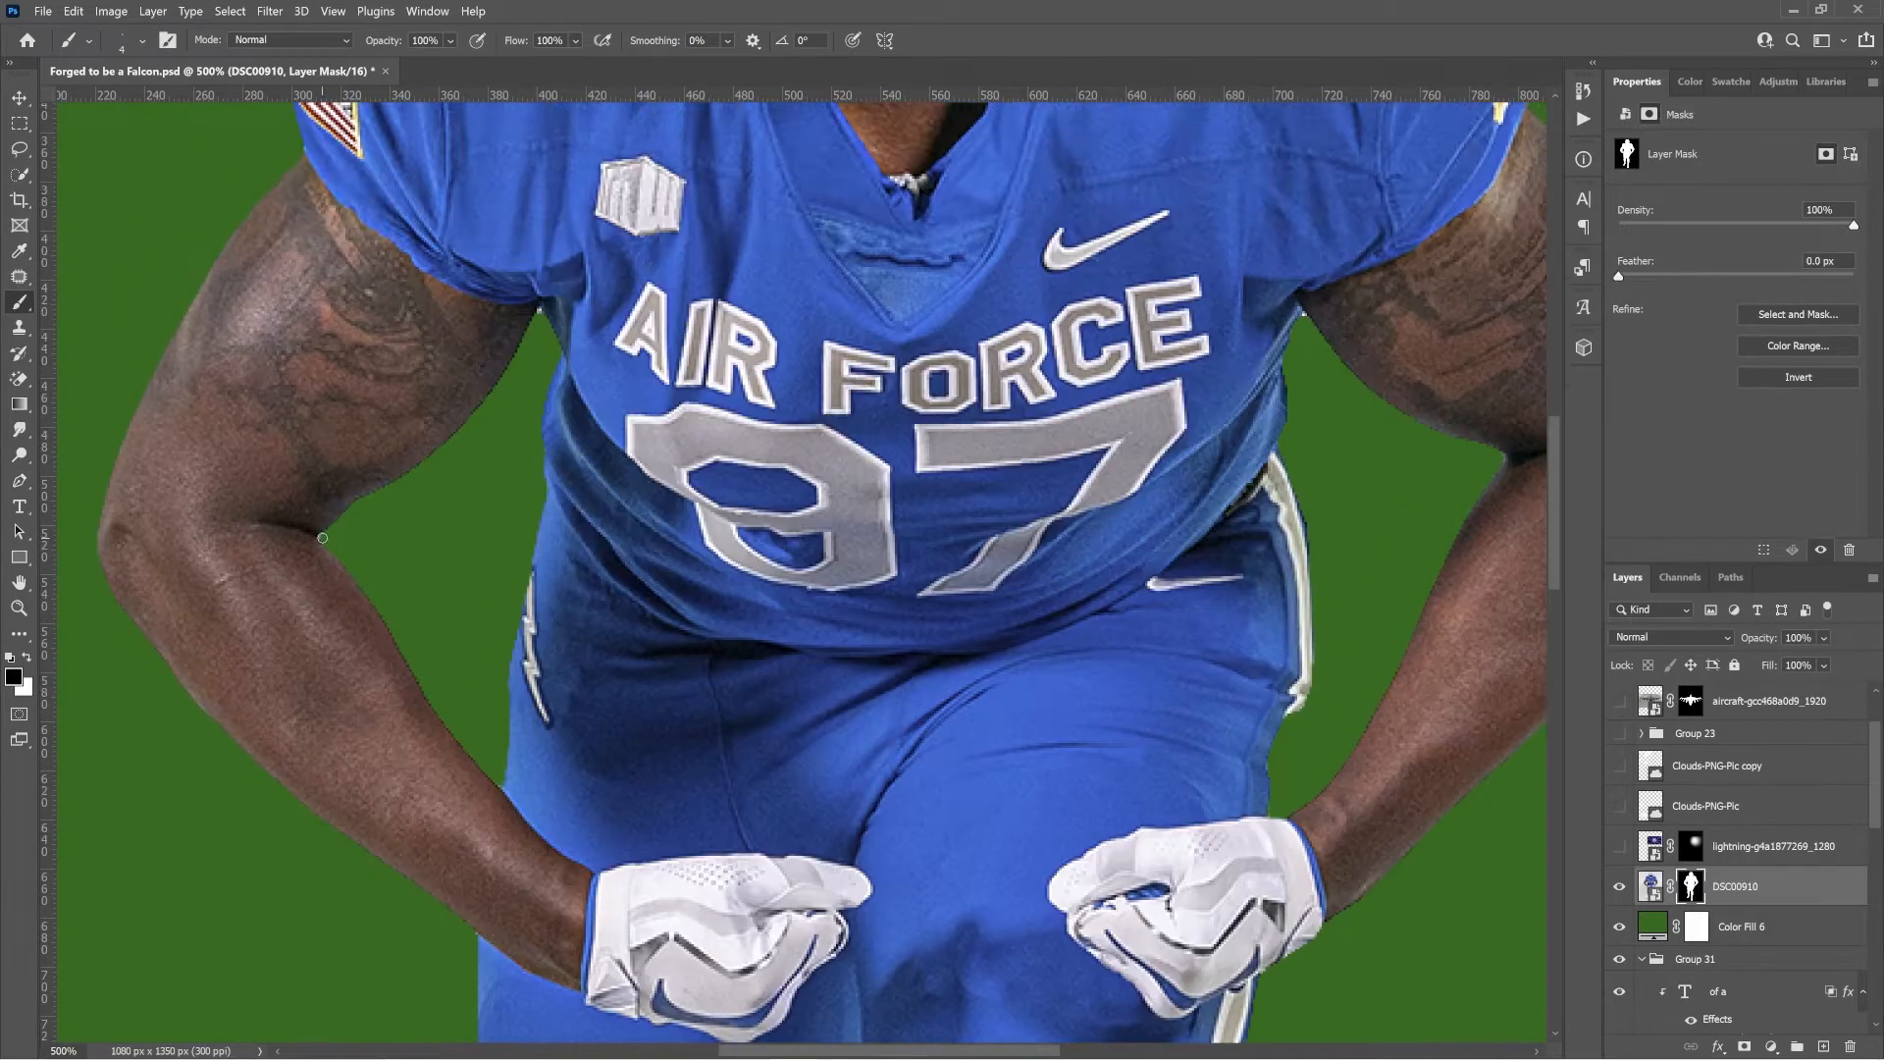
key(x)
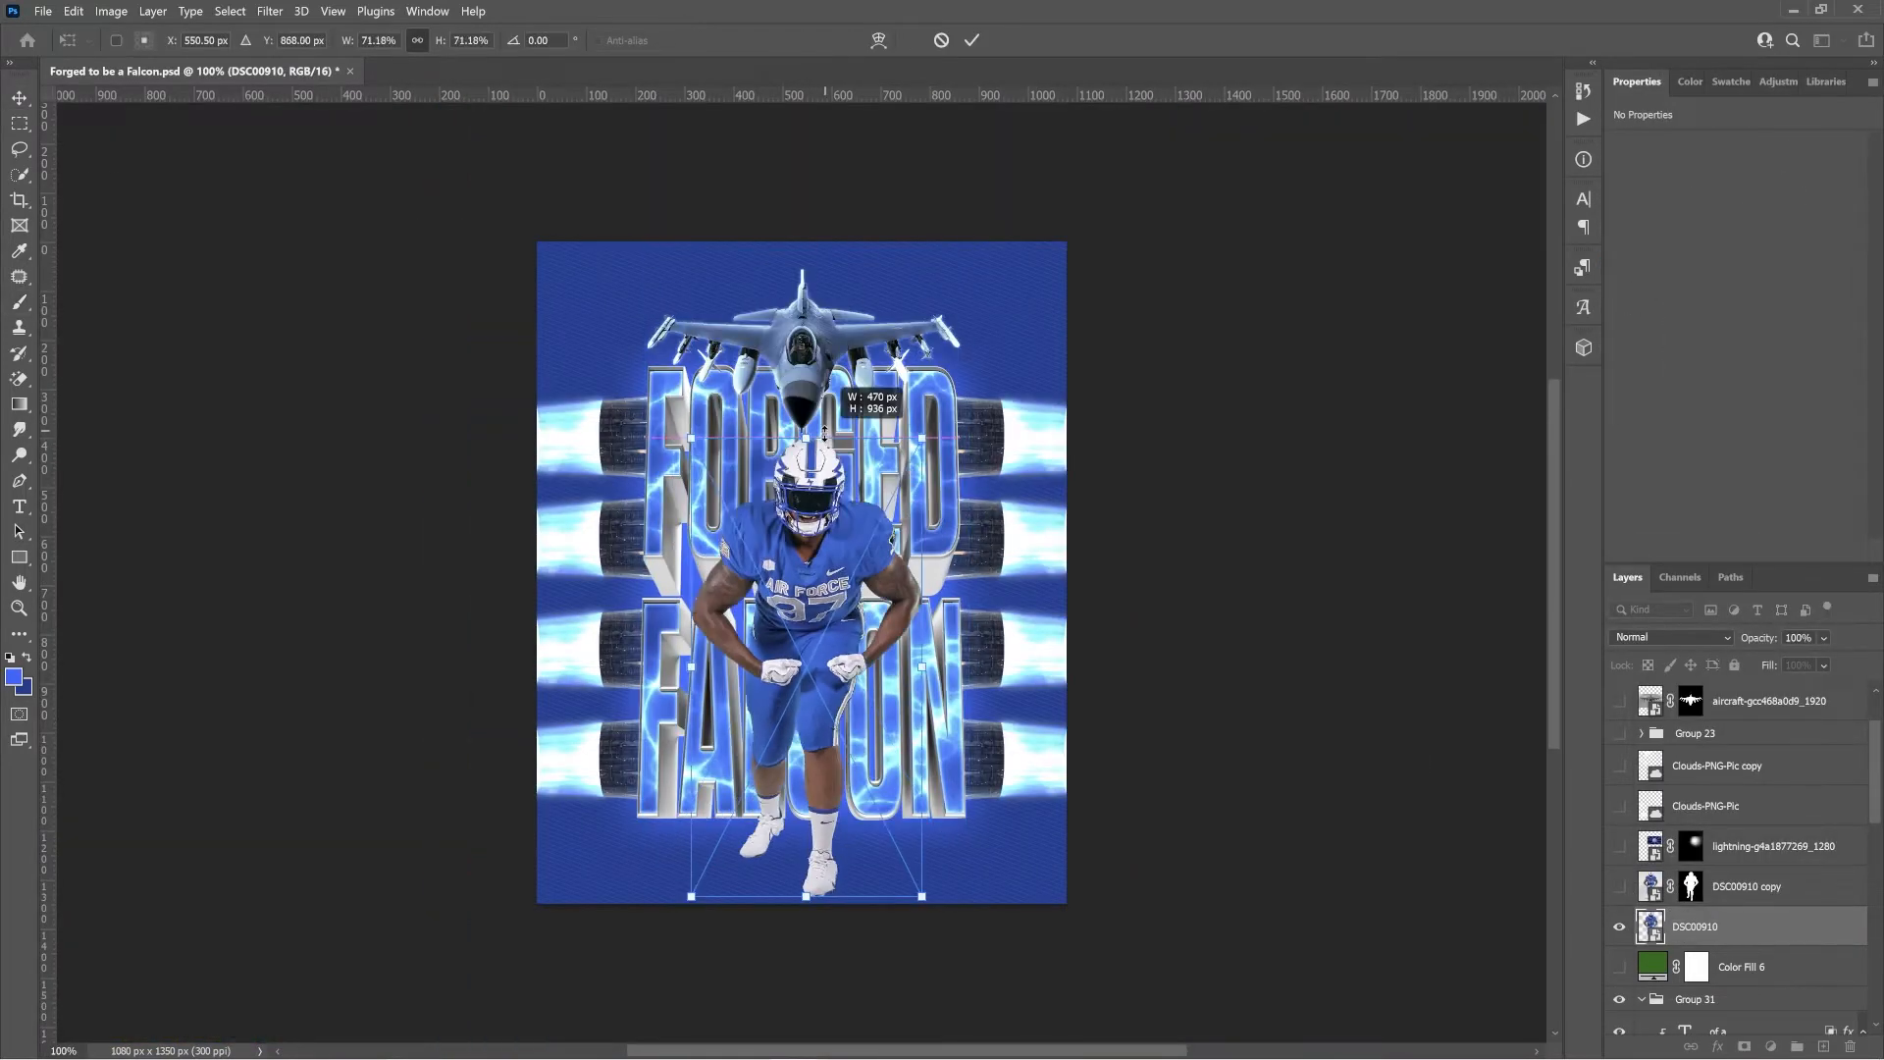
Scale the player to 421 × 839 px below the jet and place its layer between the jet and lettering.
drag(848, 669, 860, 533)
key(Return)
drag(1714, 931, 1735, 870)
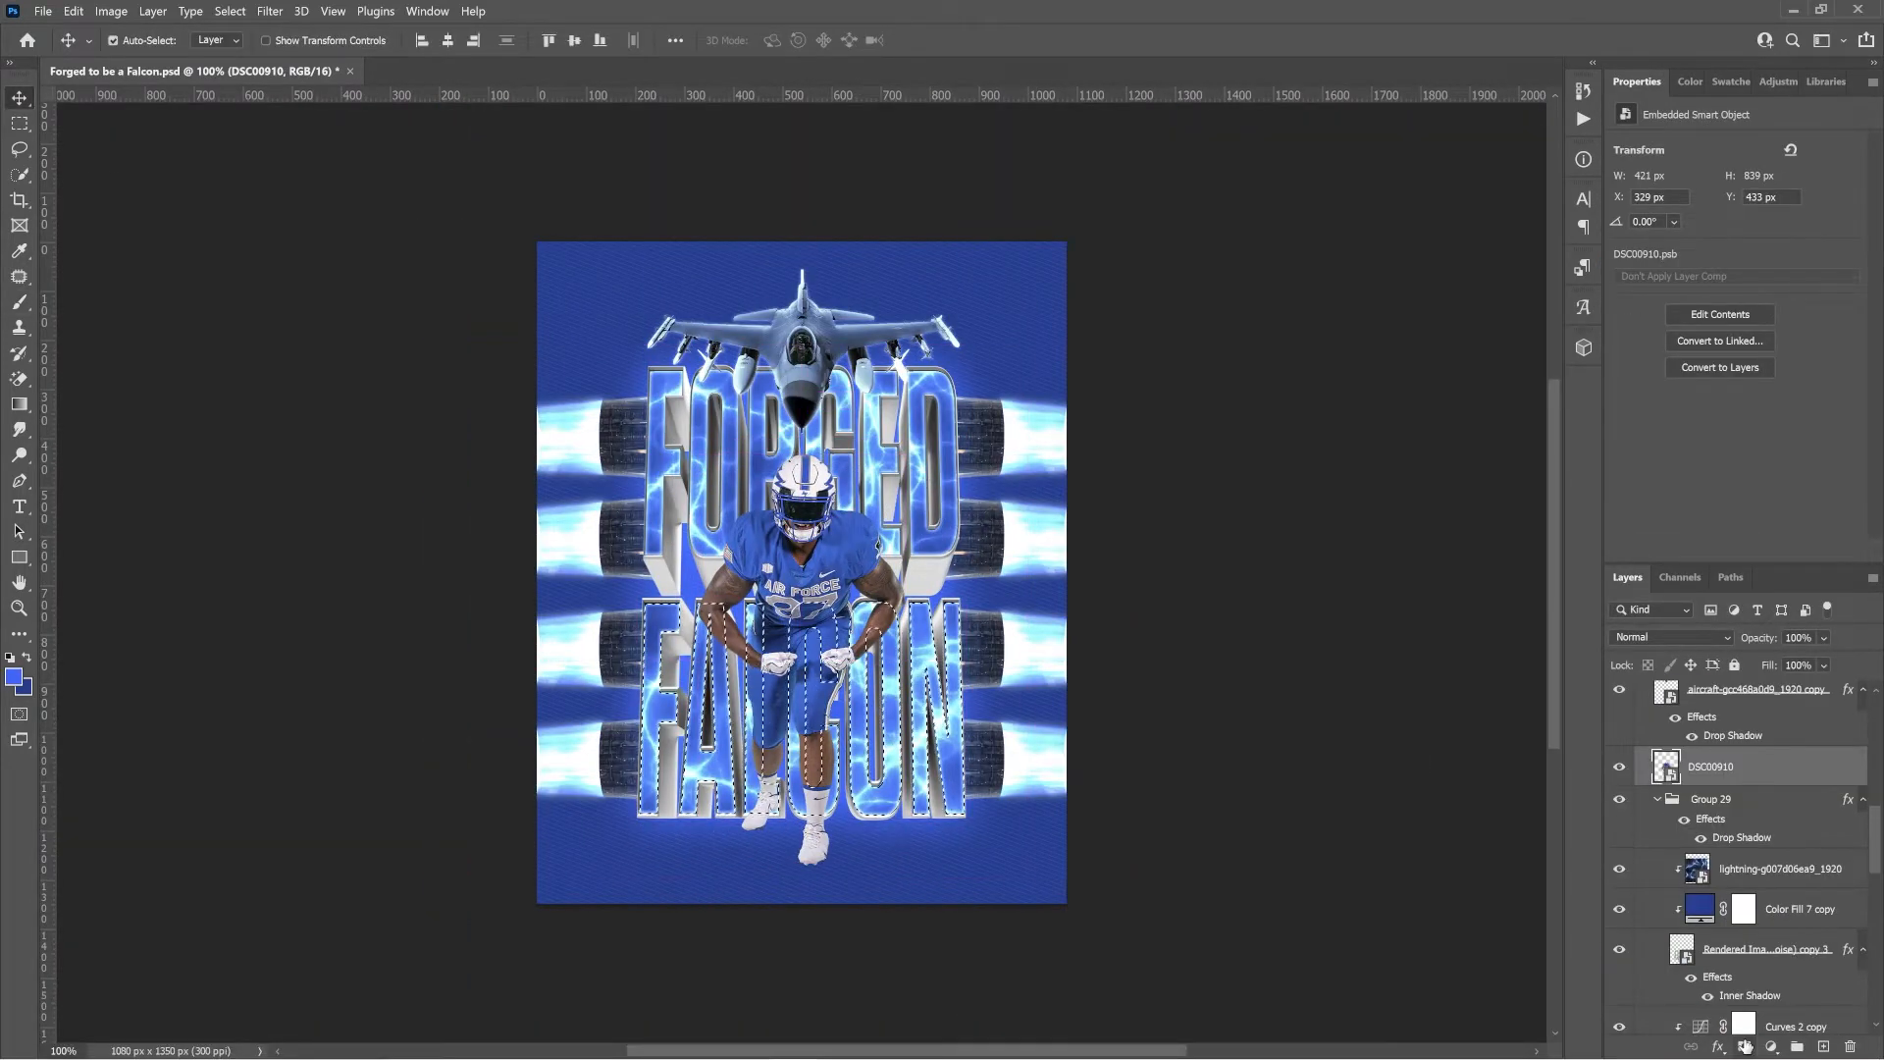
Try masking the player with the FALCON selection and painting the body back in.
click(1744, 1046)
key(b)
mouse_move(936, 834)
mouse_down()
mouse_move(927, 581)
mouse_move(859, 548)
mouse_up()
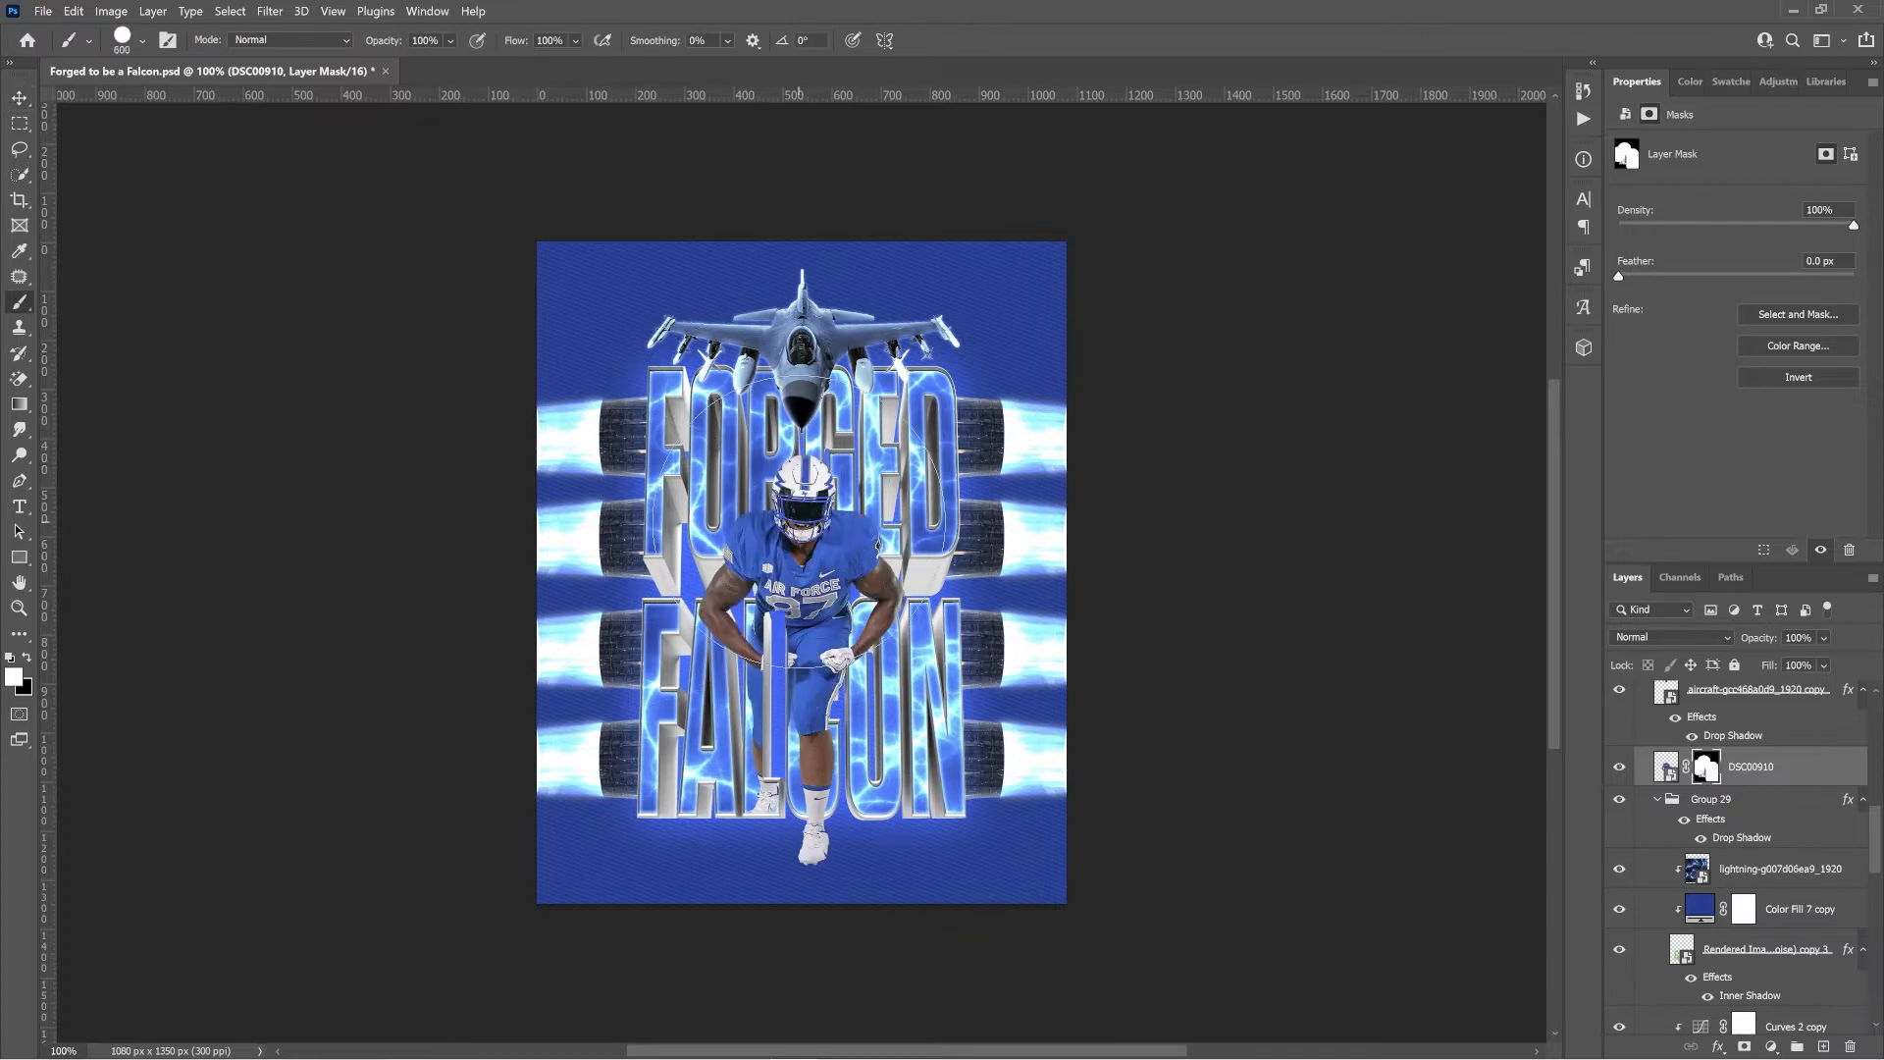
right_click(1706, 760)
click(1732, 787)
Mask the player layer from the lettering's outline and paint the body back in with a 600 px brush.
ctrl+click(1682, 949)
click(1744, 1046)
click(820, 450)
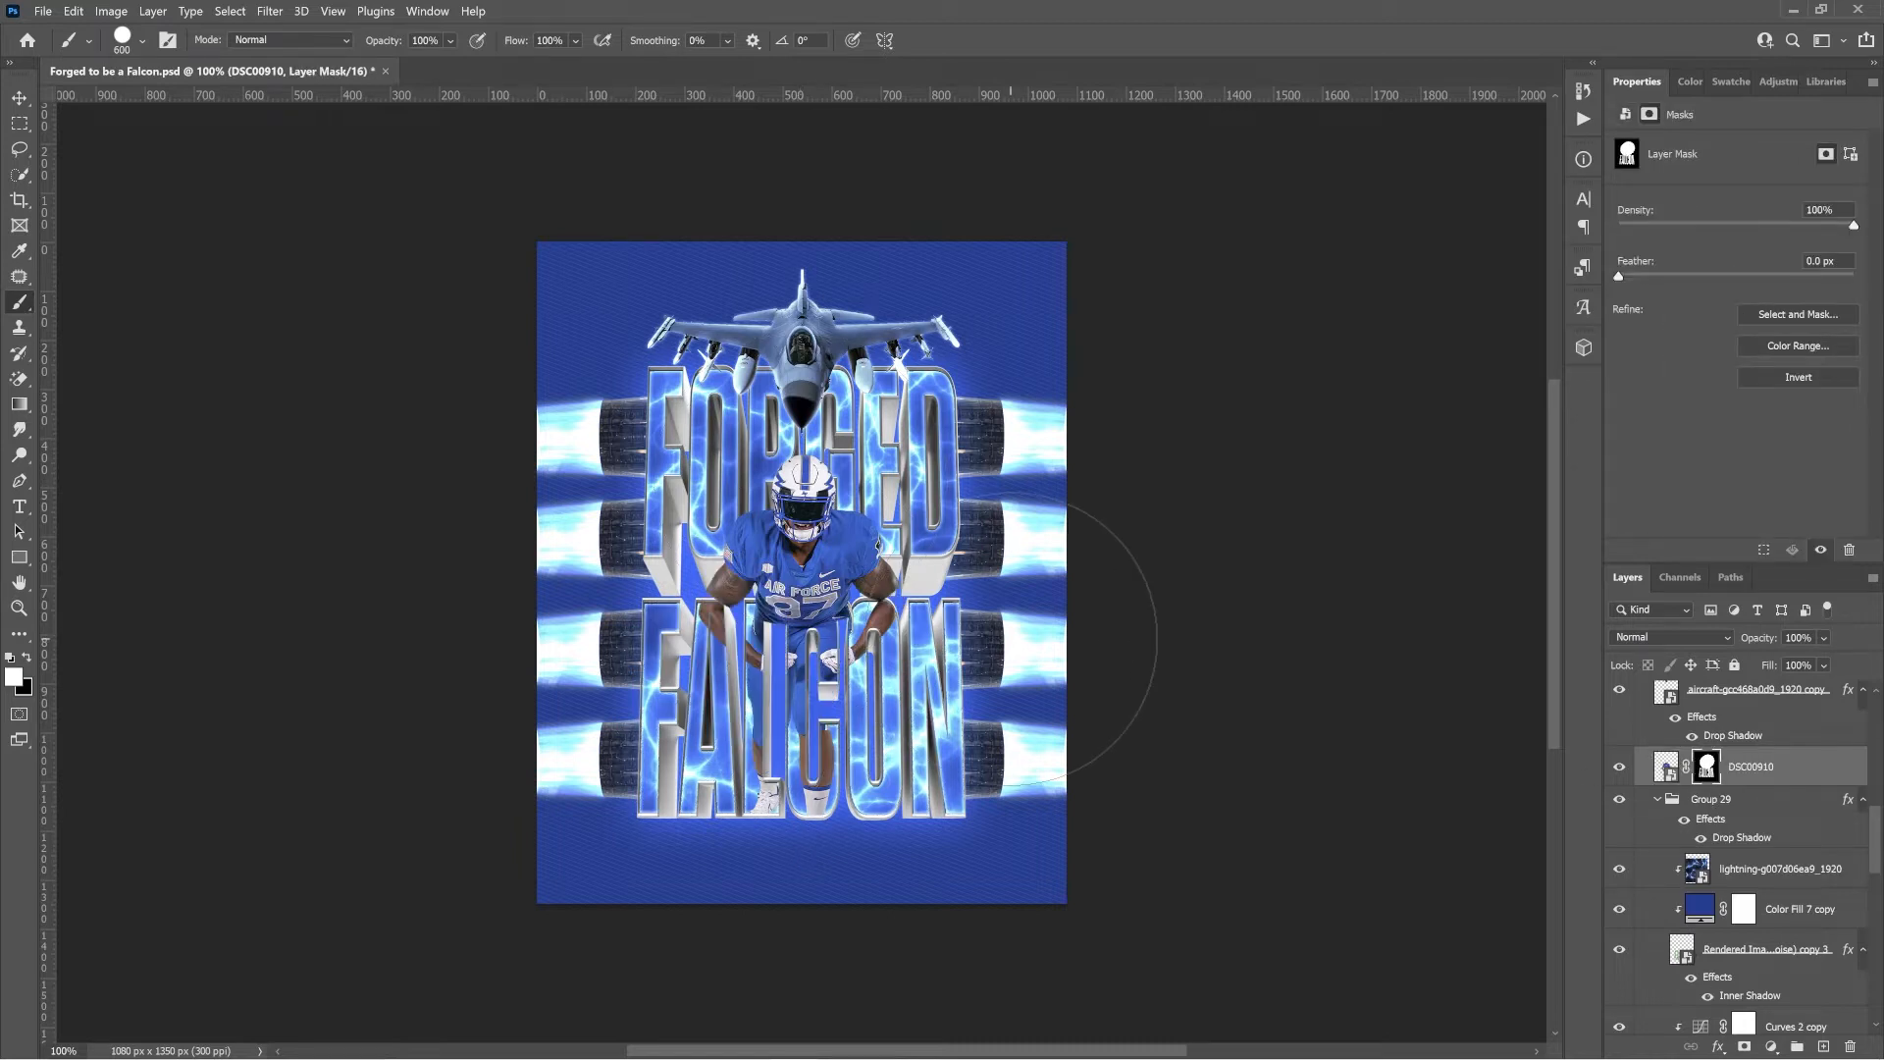
mouse_move(645, 579)
mouse_down()
mouse_move(792, 648)
mouse_move(942, 828)
mouse_up()
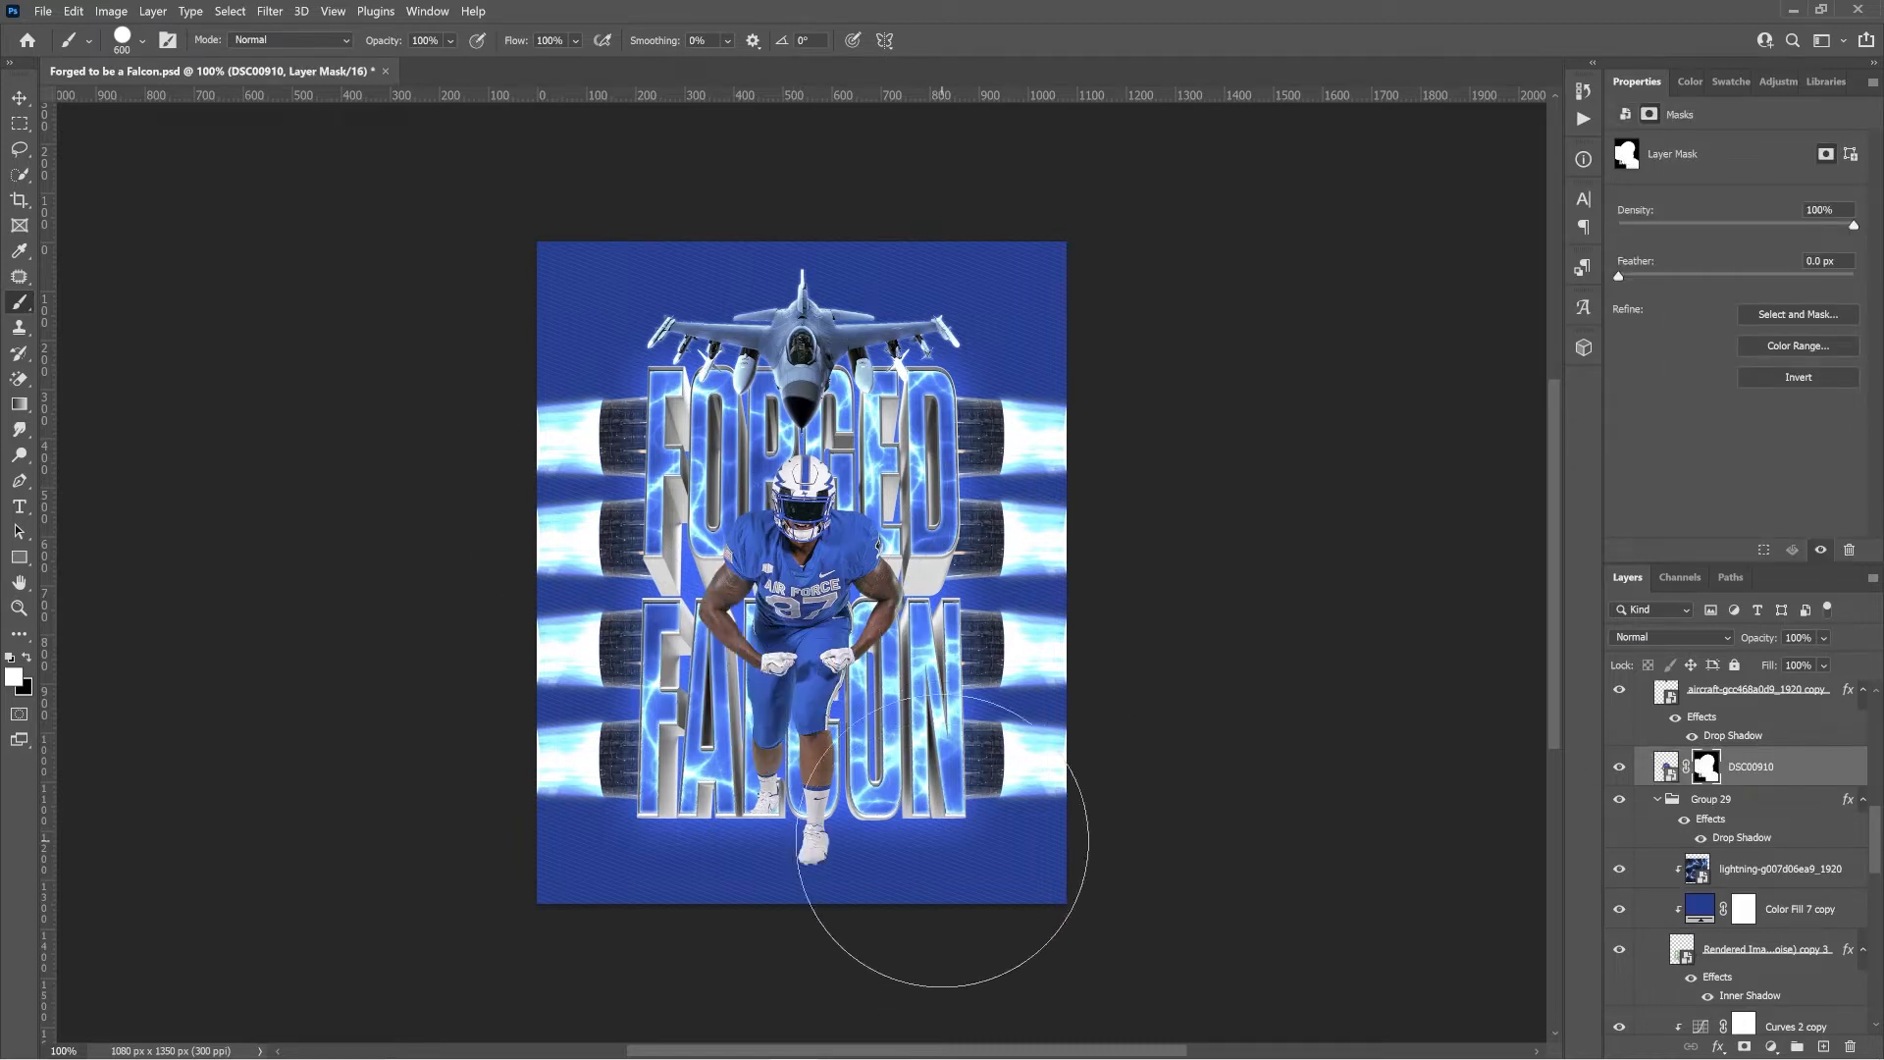
Hide the original DSC00910 layer and change the blend mode of DSC00910 copy 2 to Screen.
key(v)
click(1624, 768)
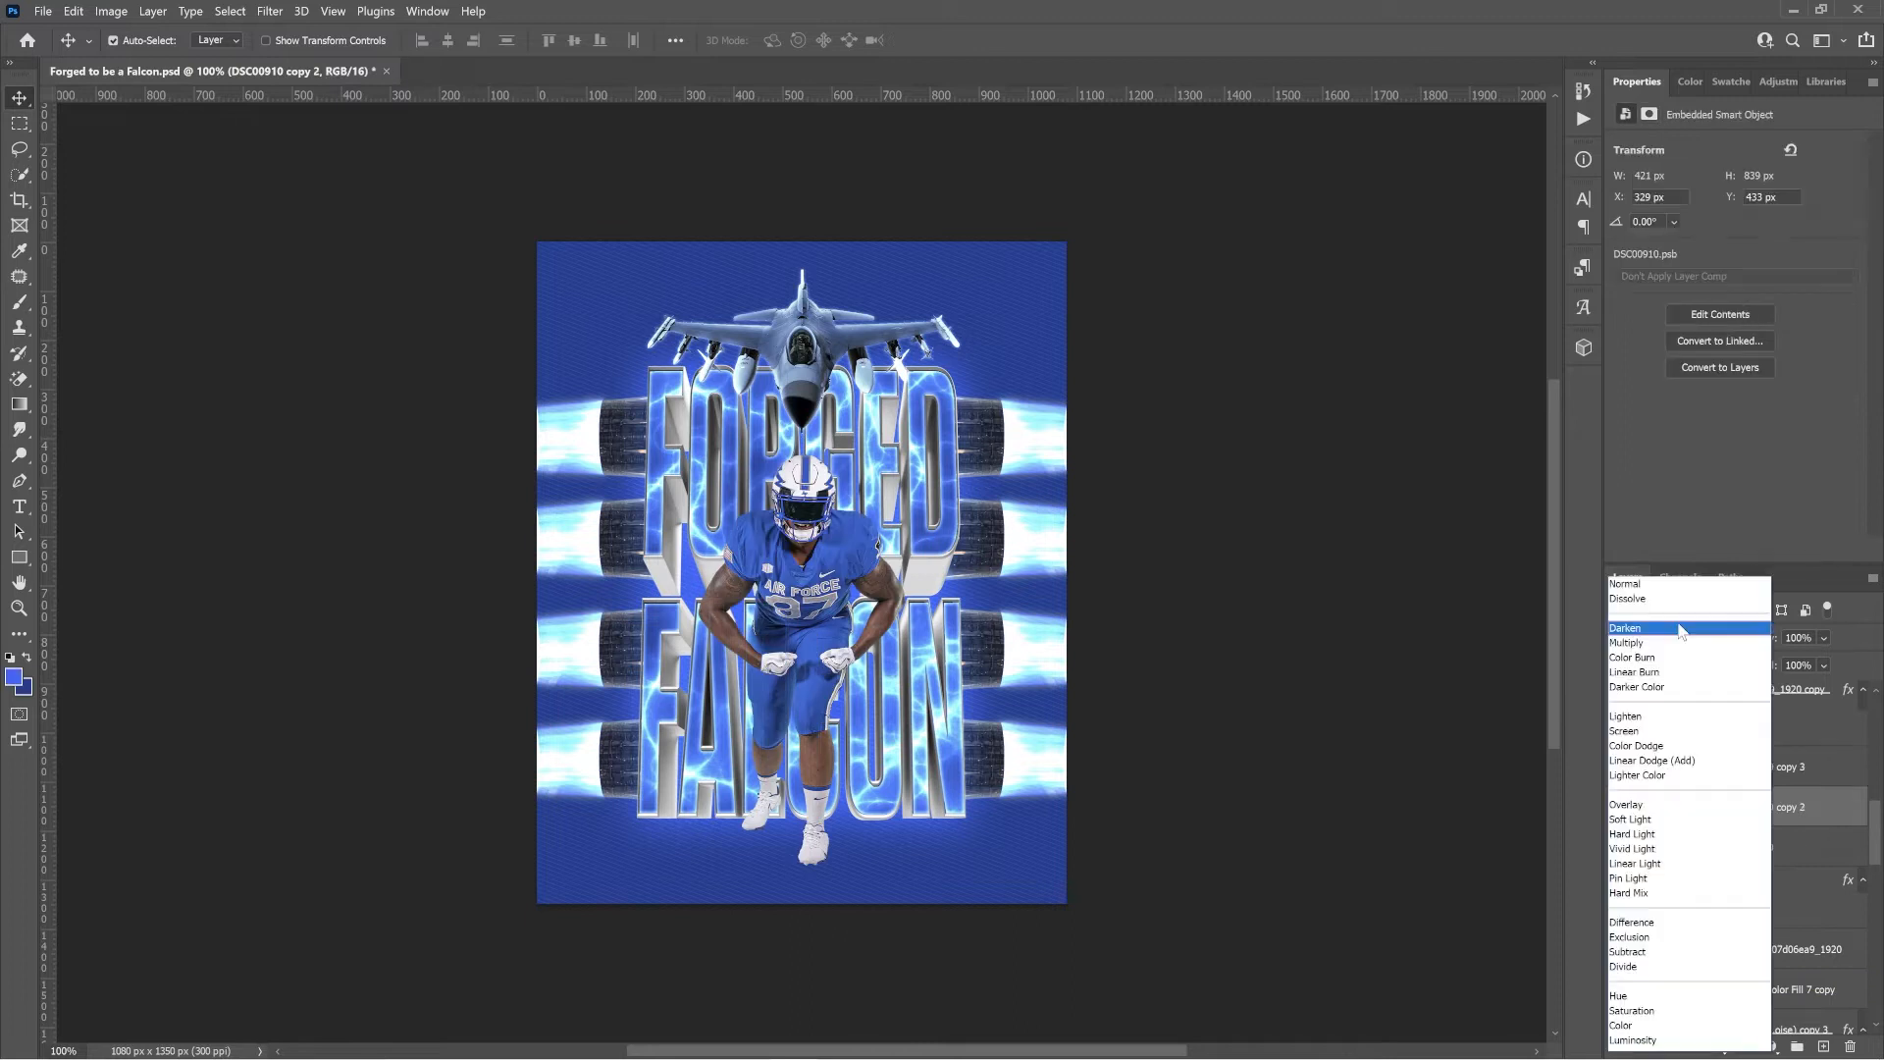
click(1656, 721)
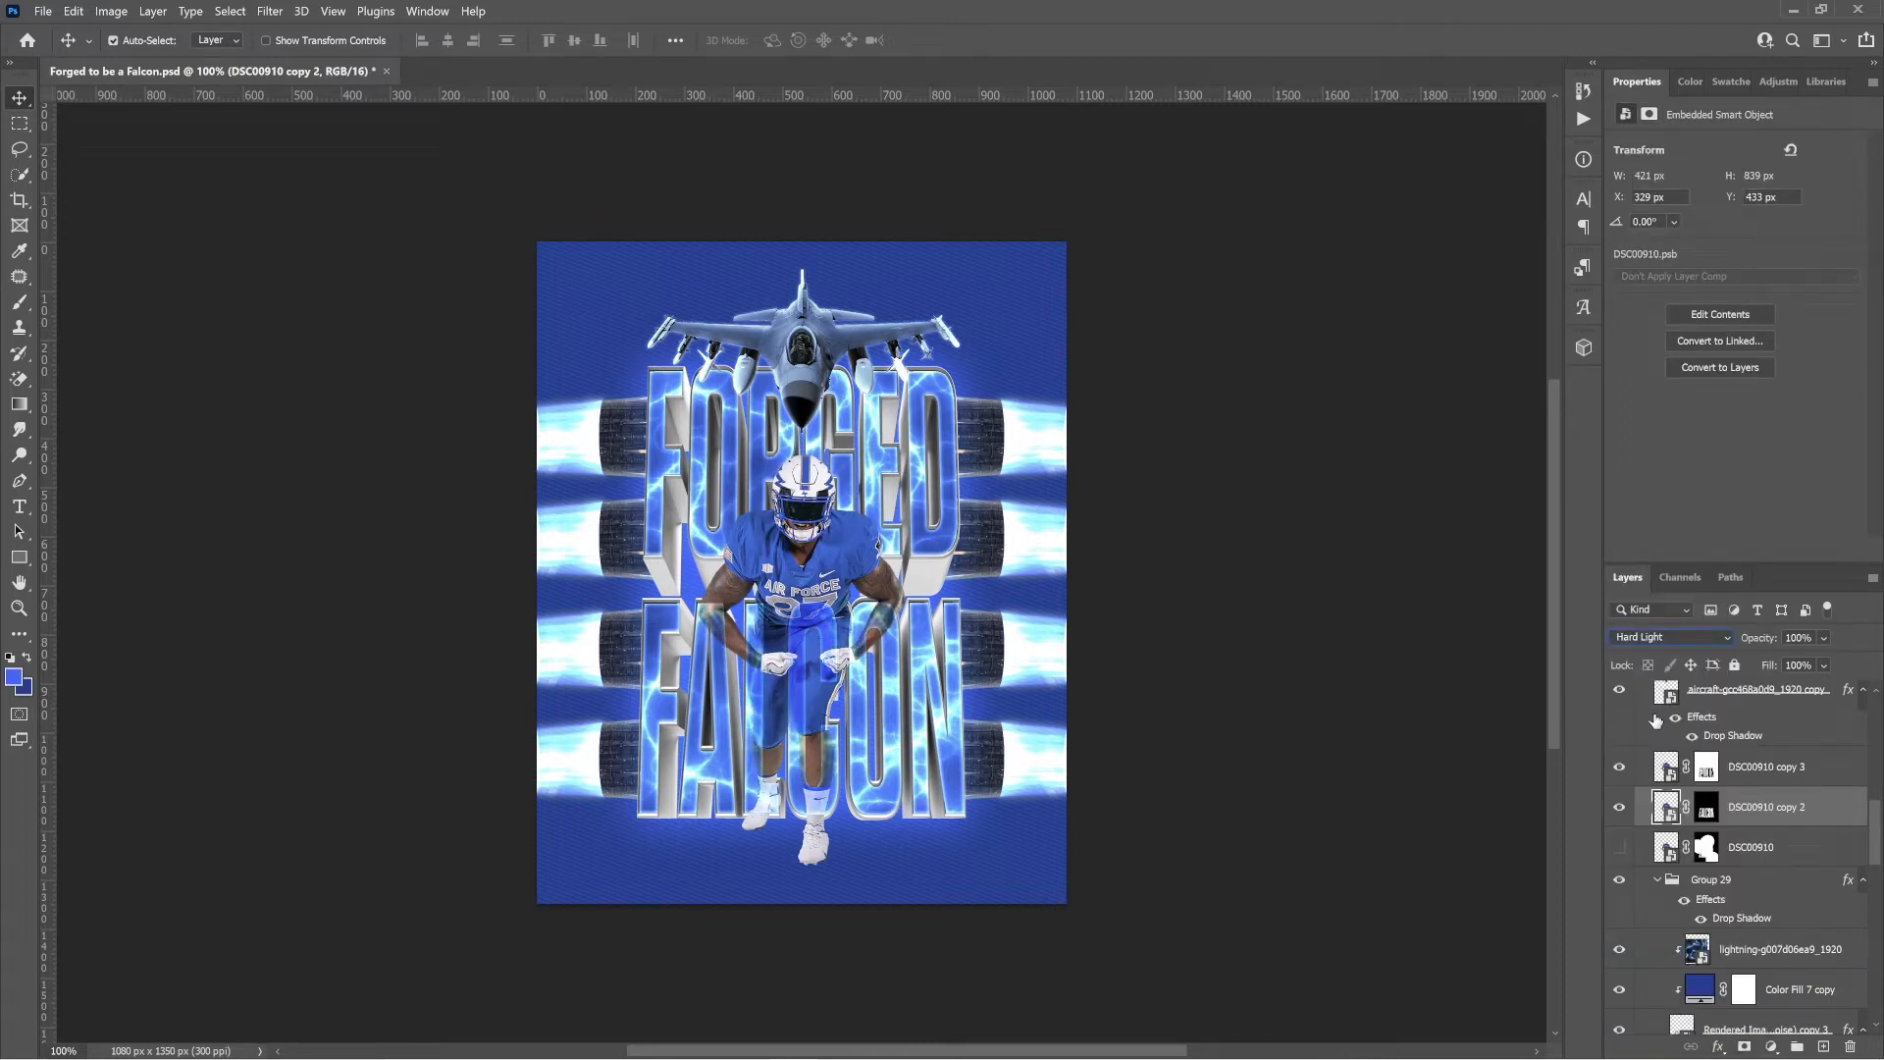
click(1668, 637)
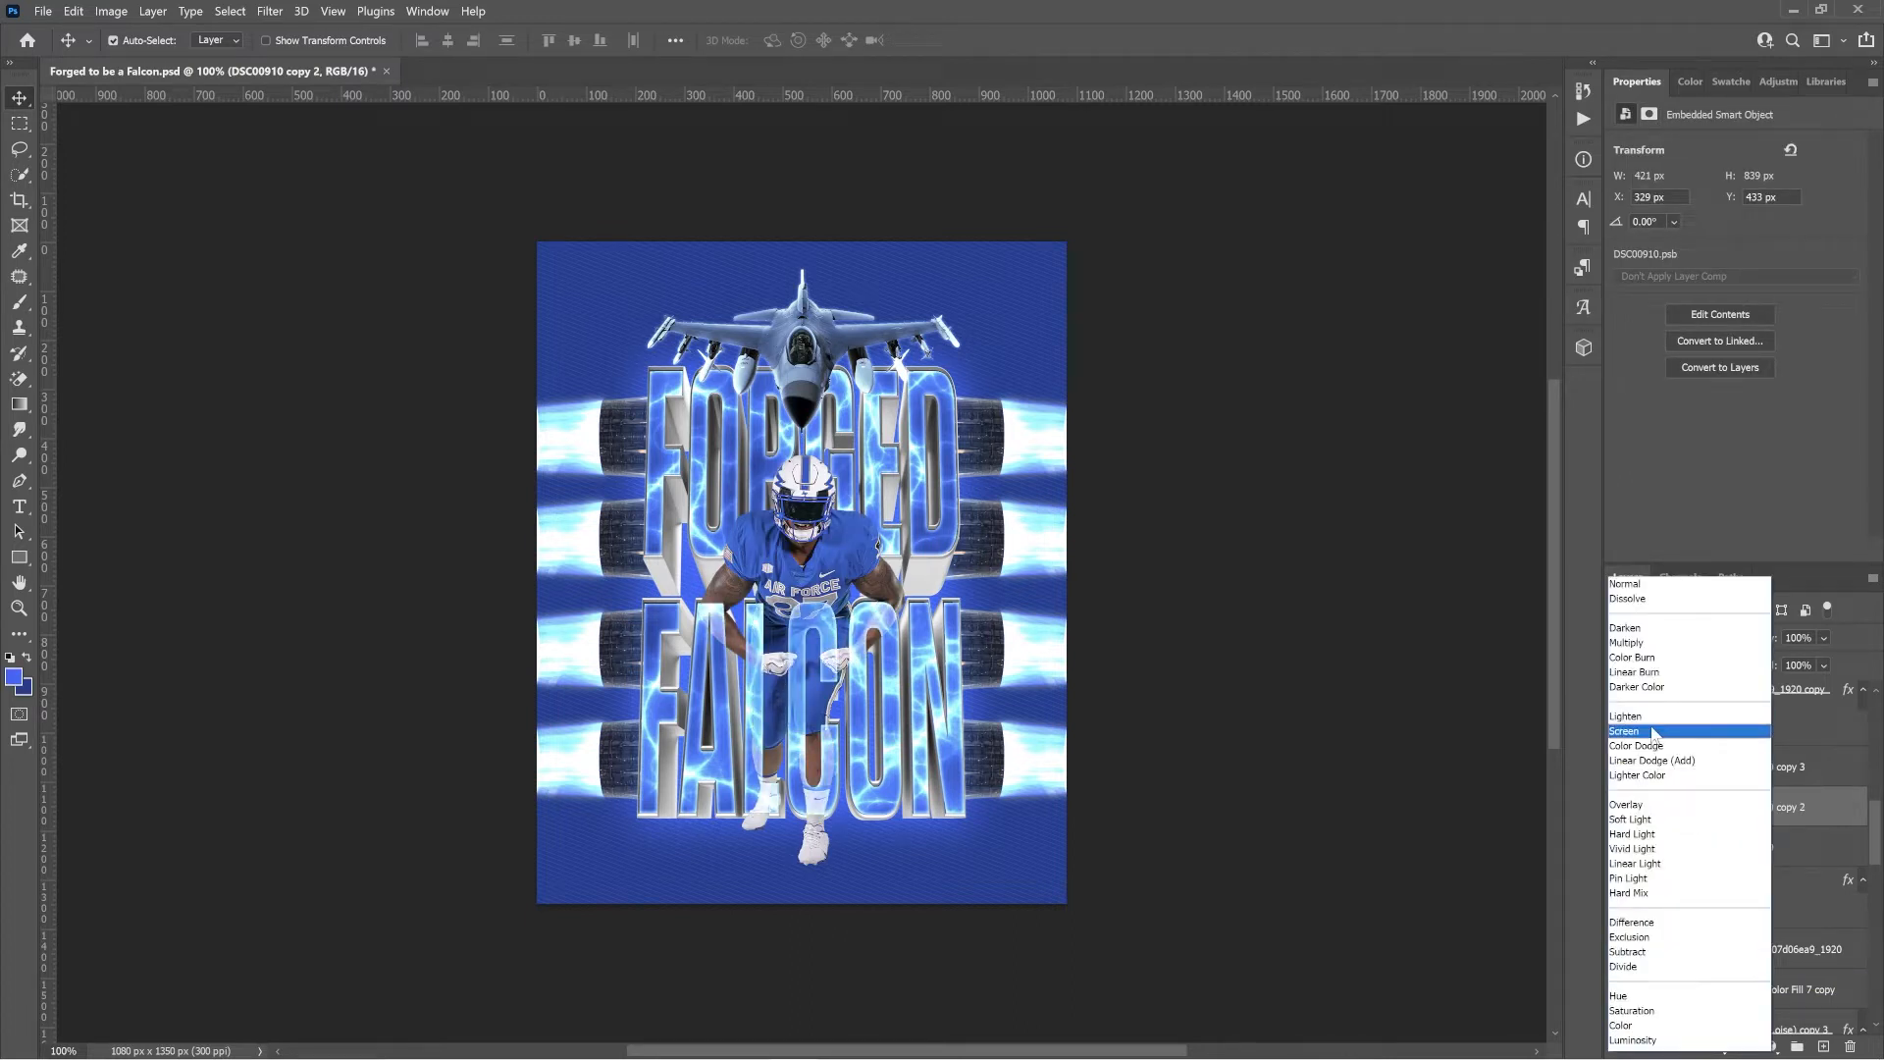
Paint the player's arm over the letter O and the front leg back in on the DSC00910 copy 3 mask, using a small brush.
key(b)
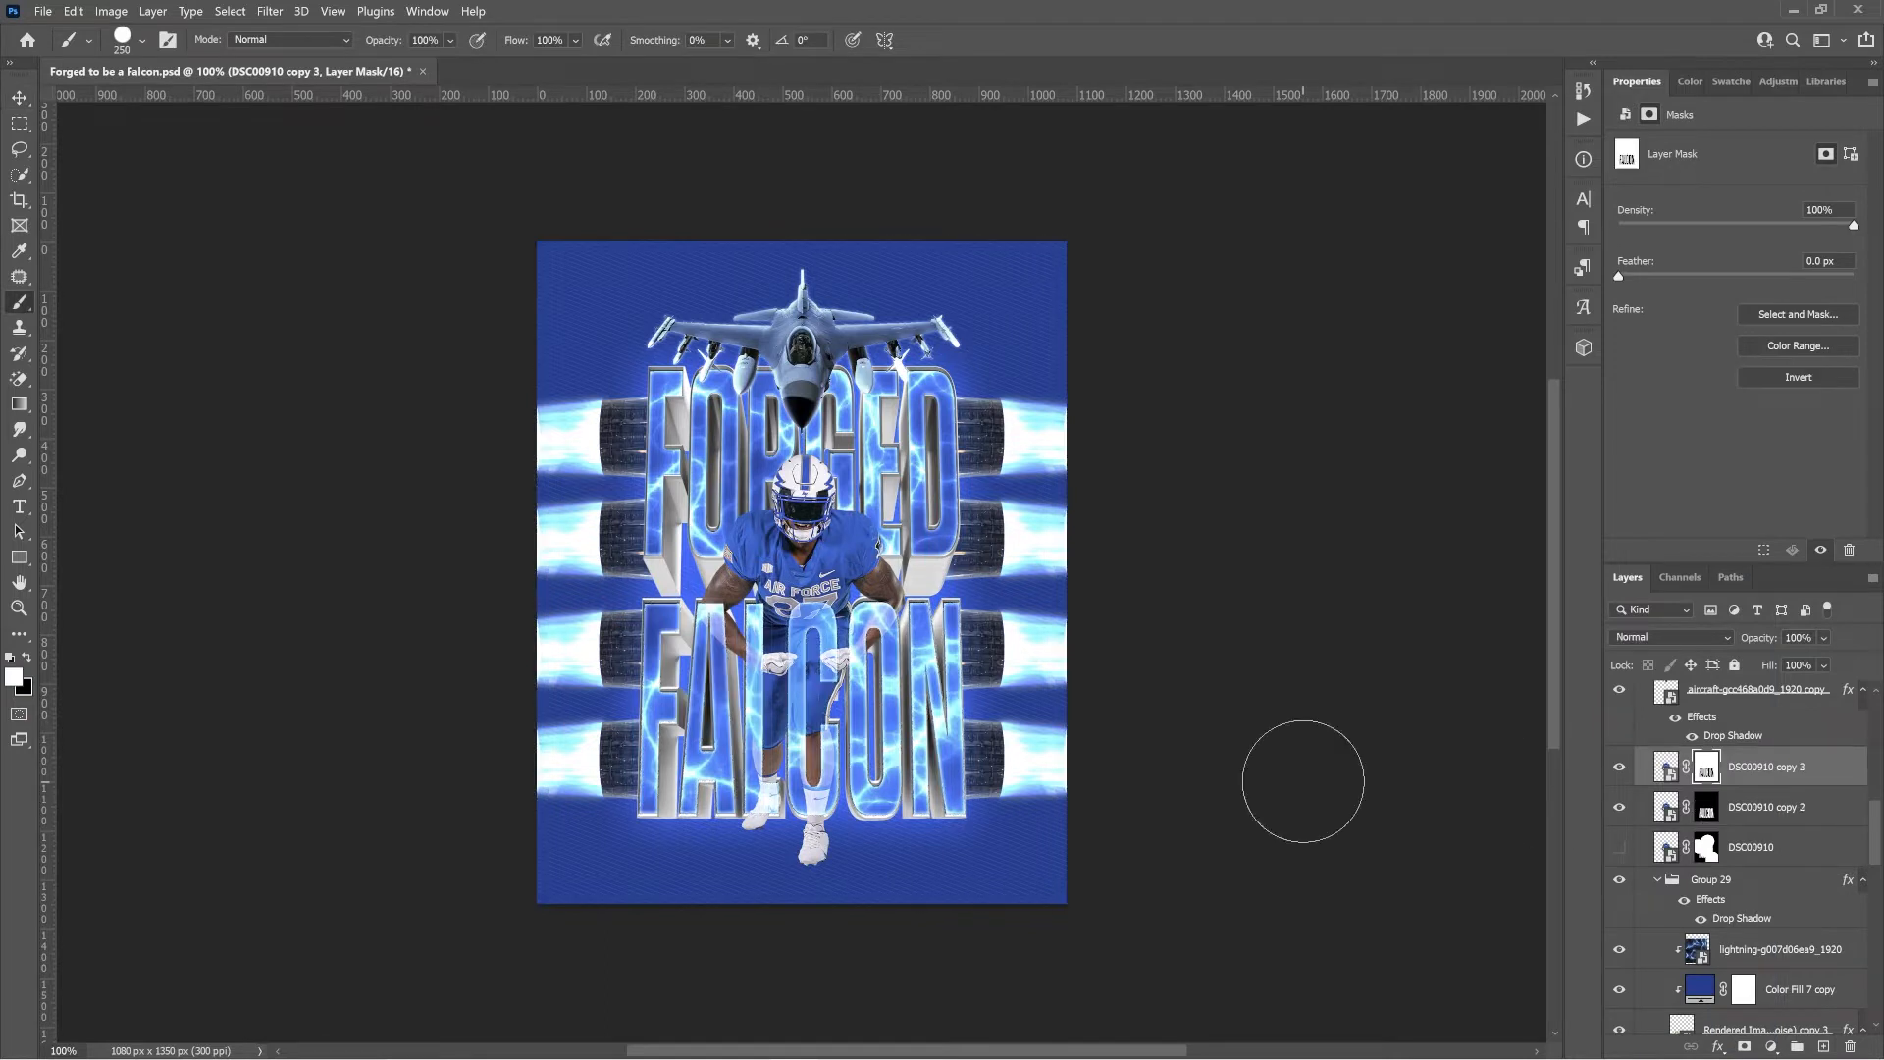
key(ctrl+plus)
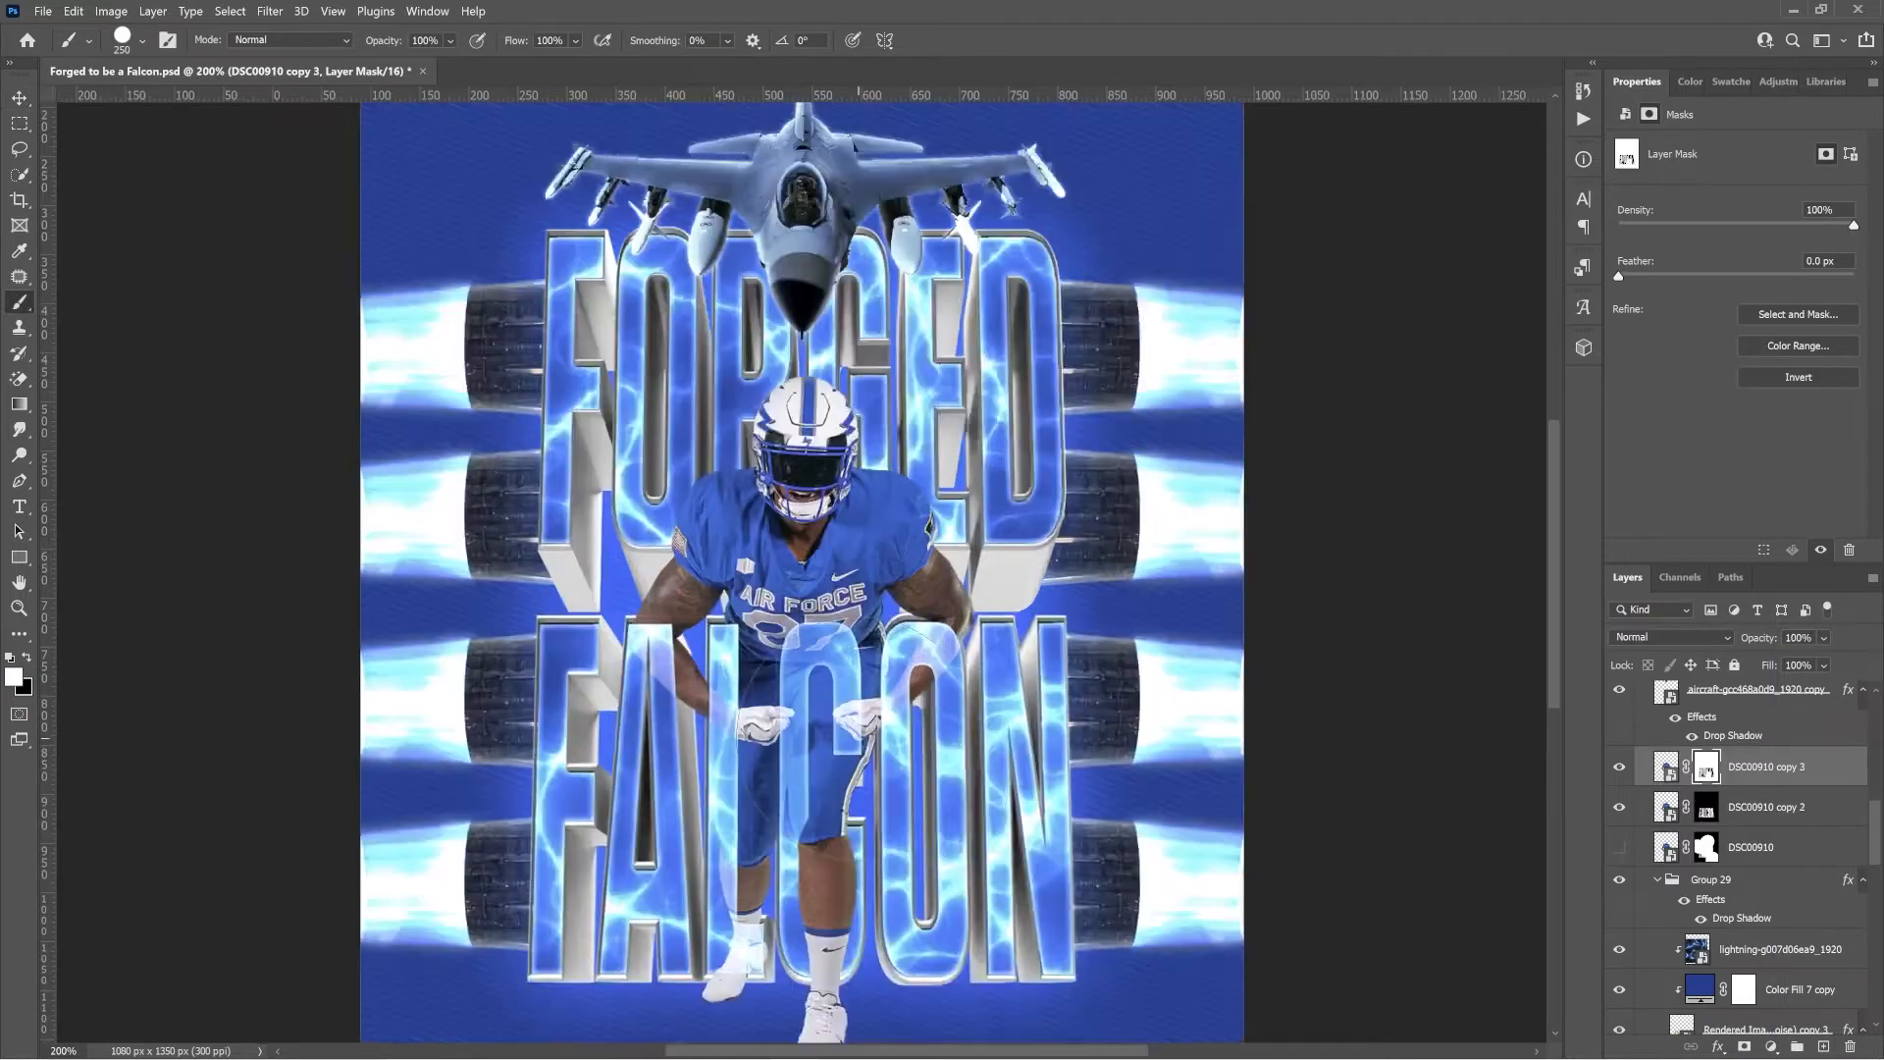
key(bracketleft)
key(bracketleft)
key(bracketleft)
key(bracketleft)
key(bracketleft)
key(bracketleft)
key(bracketleft)
key(bracketleft)
key(bracketleft)
key(ctrl+plus)
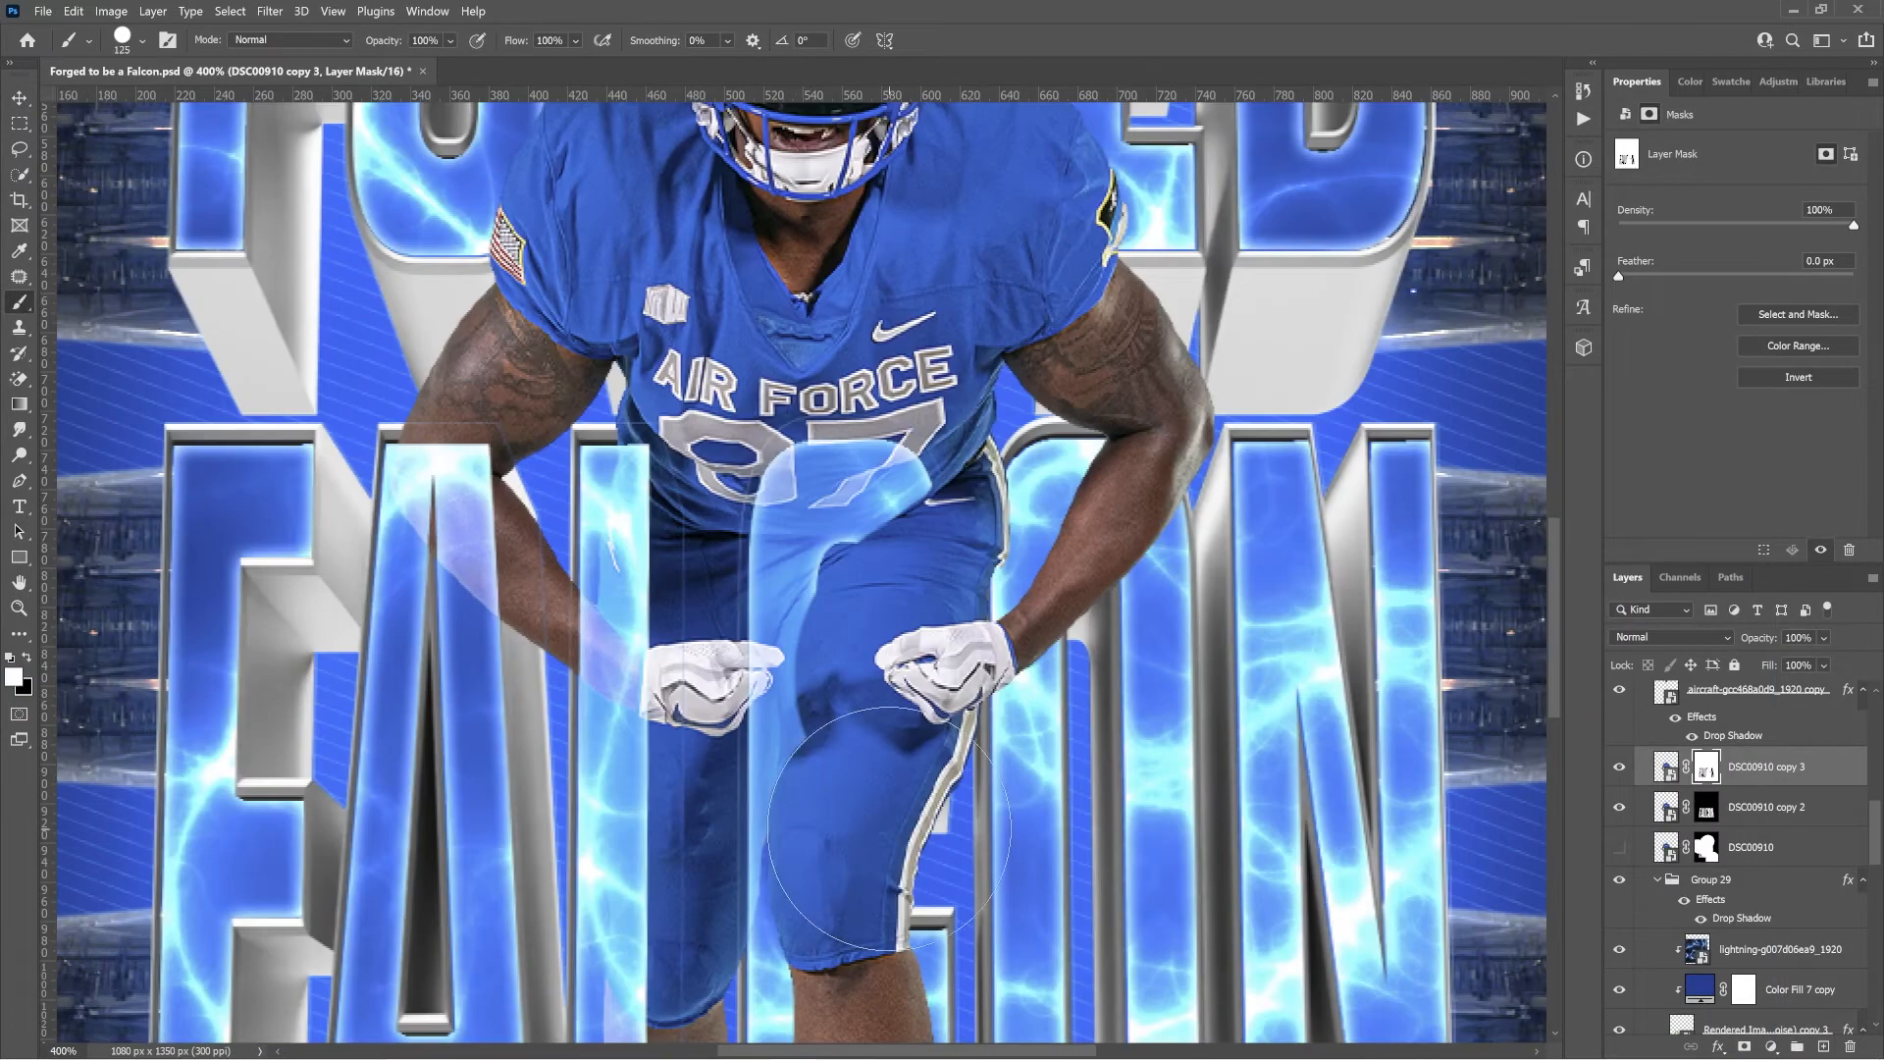
key(bracketleft)
key(bracketleft)
key(bracketleft)
key(bracketleft)
key(bracketleft)
key(bracketleft)
key(bracketleft)
key(bracketleft)
key(x)
key(x)
drag(791, 765, 791, 794)
Restore the player's other arm, its glove and the jersey number over the lettering on the same mask.
scroll(874, 786, down, 2)
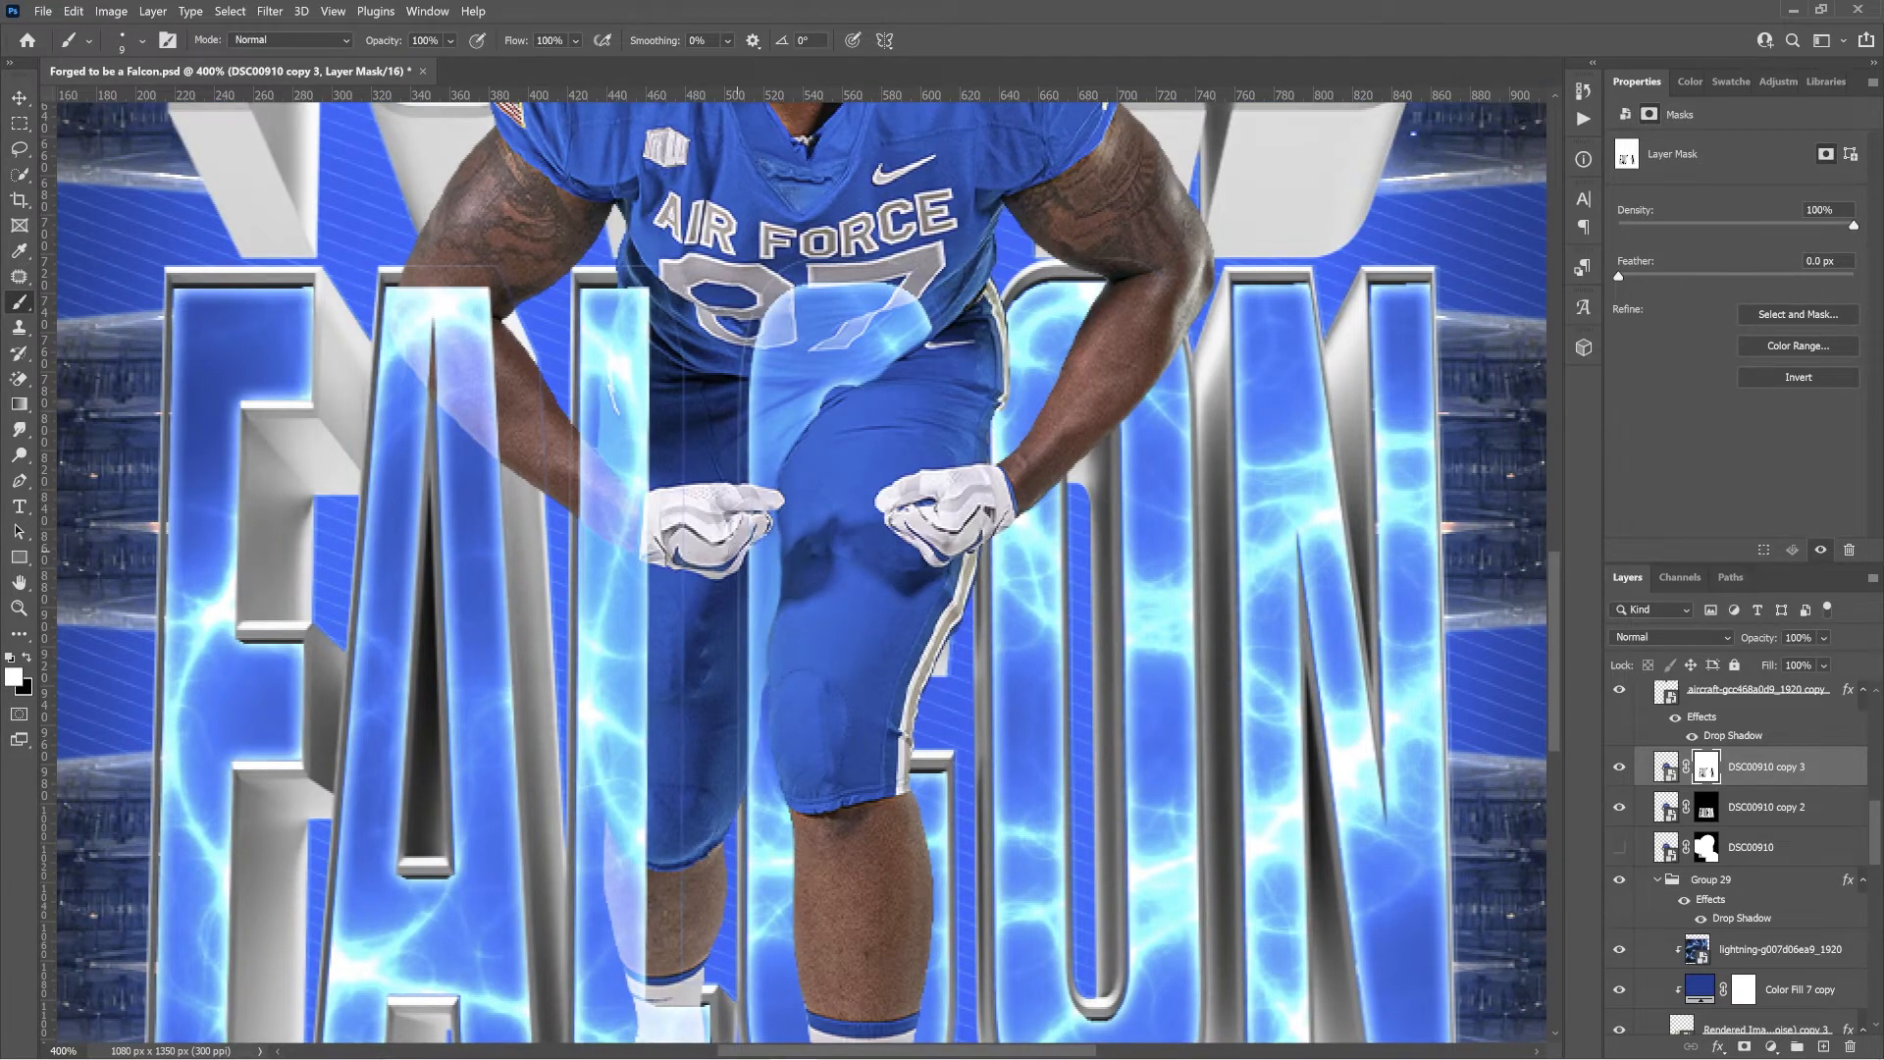
key(ctrl+0)
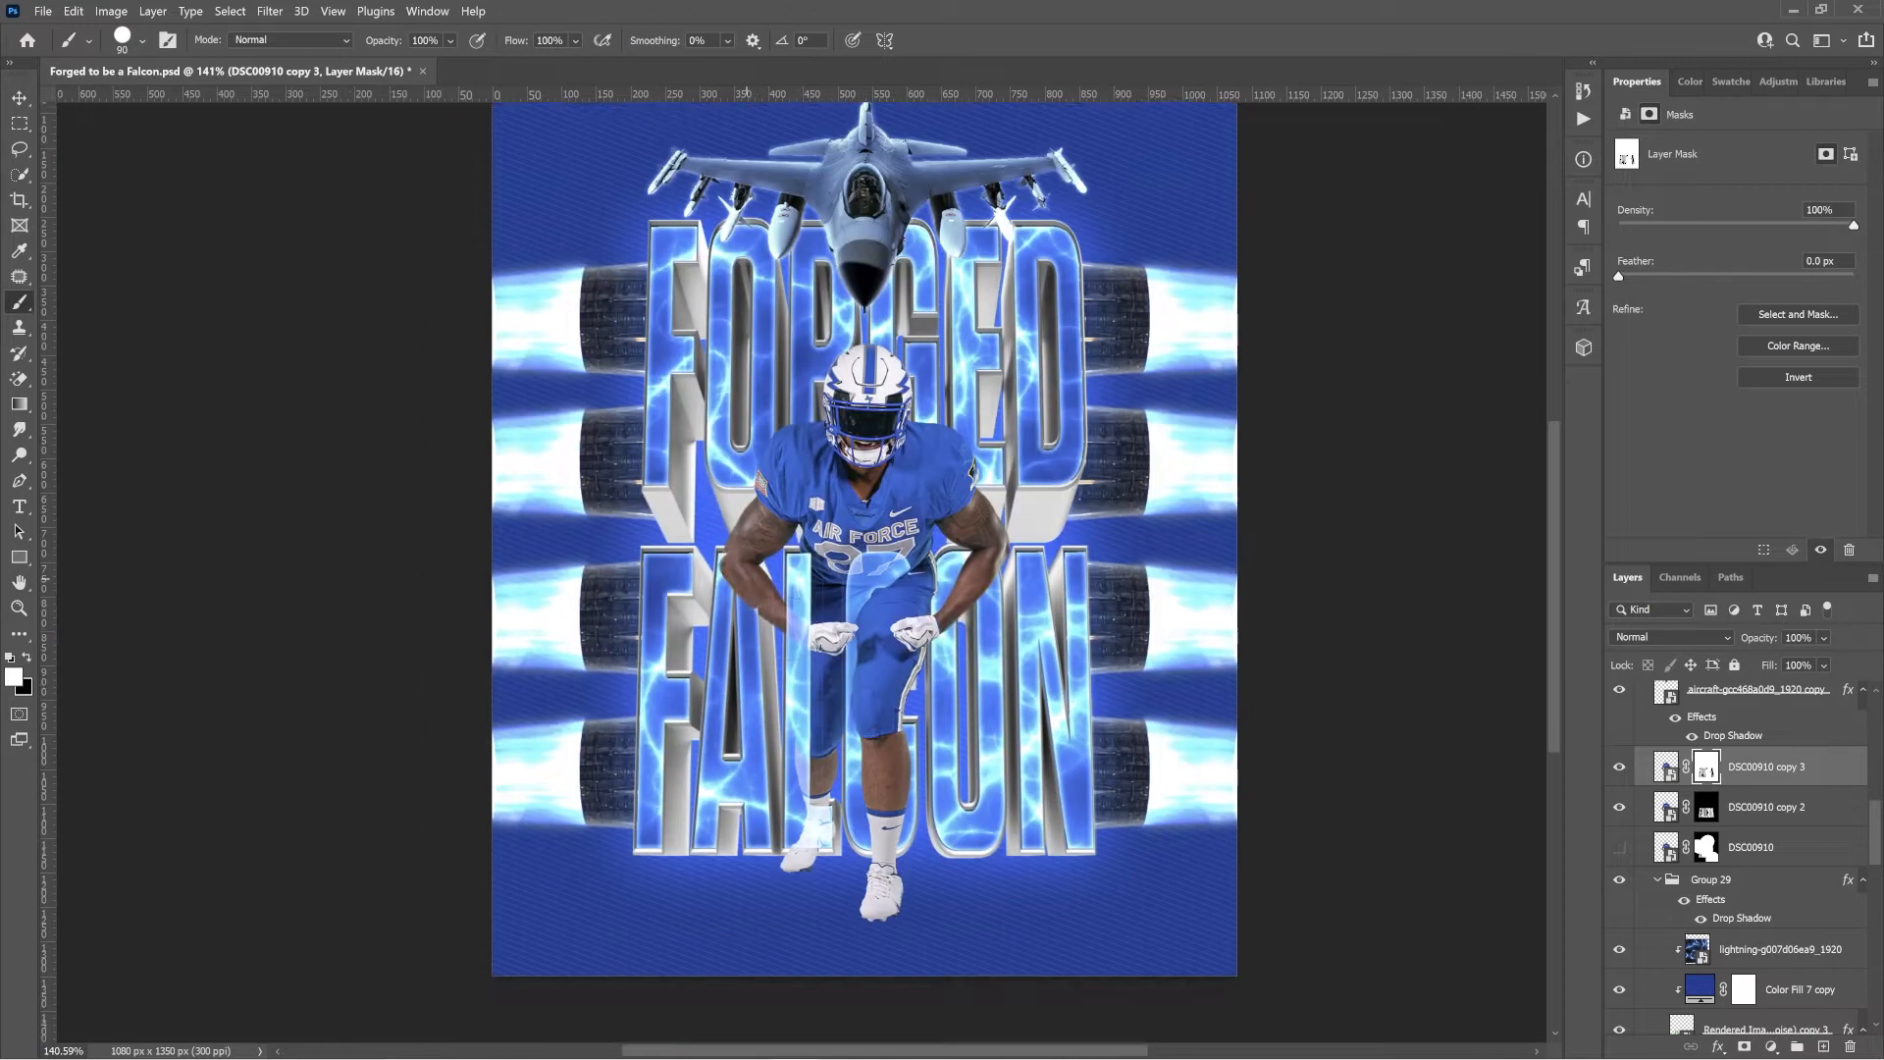
scroll(731, 583, up, 4)
scroll(816, 481, down, 2)
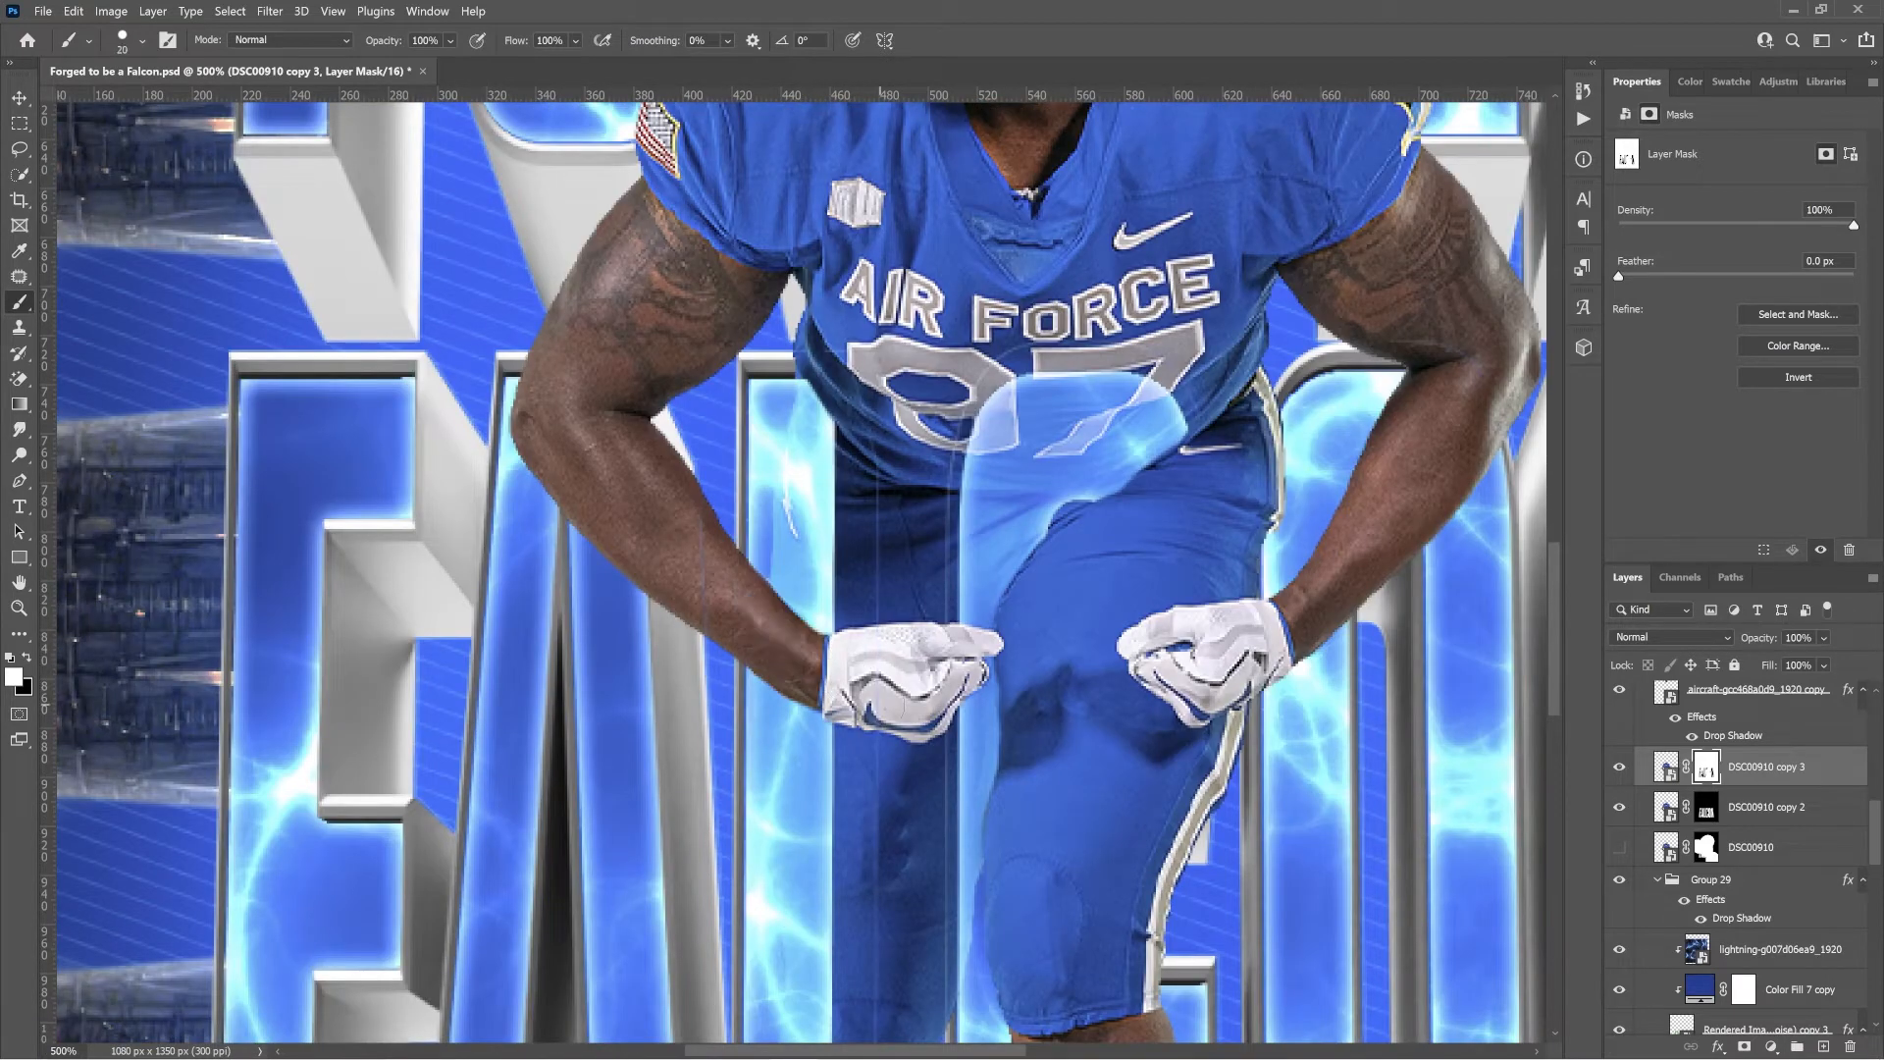
key(ctrl+0)
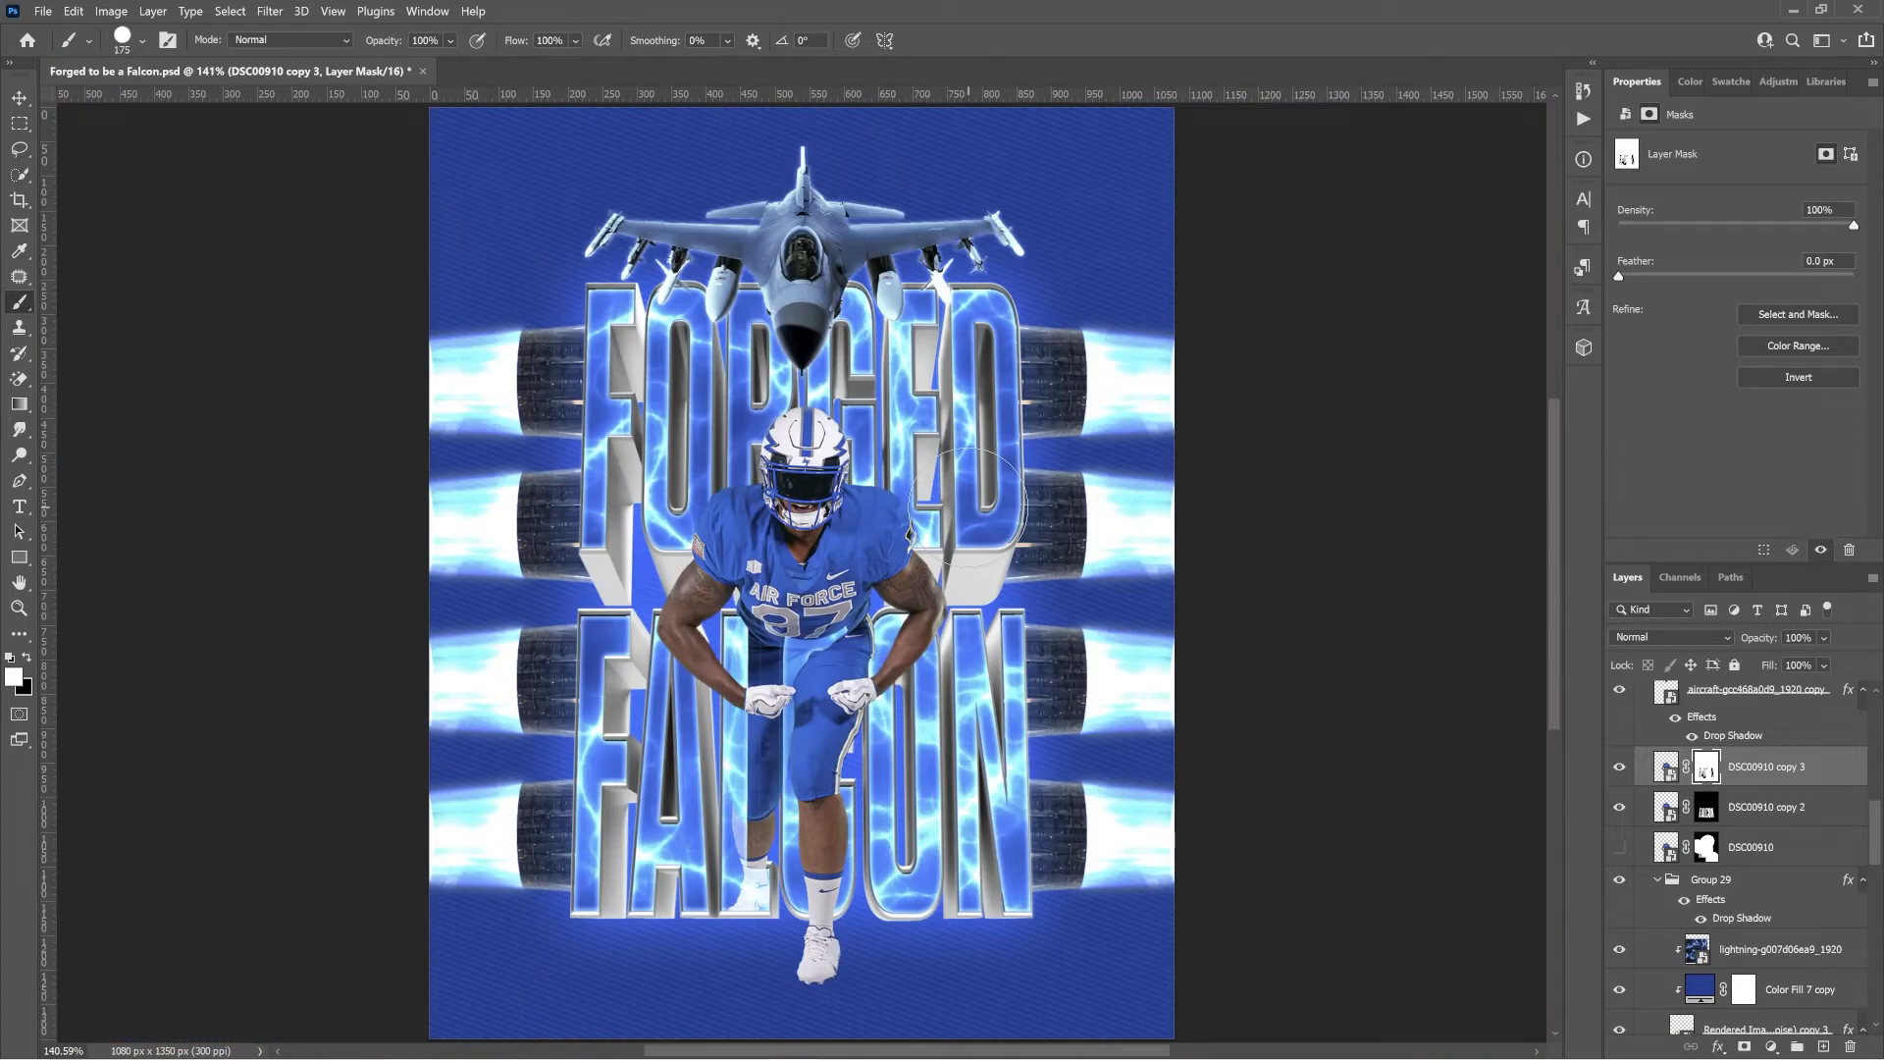
Create a layer group above the player layers and mask it with the player's outline.
key(v)
scroll(1753, 834, down, 3)
drag(1777, 783, 1761, 749)
key(ctrl+g)
ctrl+click(1666, 861)
click(1744, 1046)
Duplicate the lightning texture into the player-shaped group and set the blend mode of lightning copy 2 to Lighten.
scroll(1752, 863, down, 6)
click(1753, 878)
key(ctrl+j)
drag(1753, 879, 1723, 726)
key(ctrl+alt+g)
click(1747, 783)
click(1673, 638)
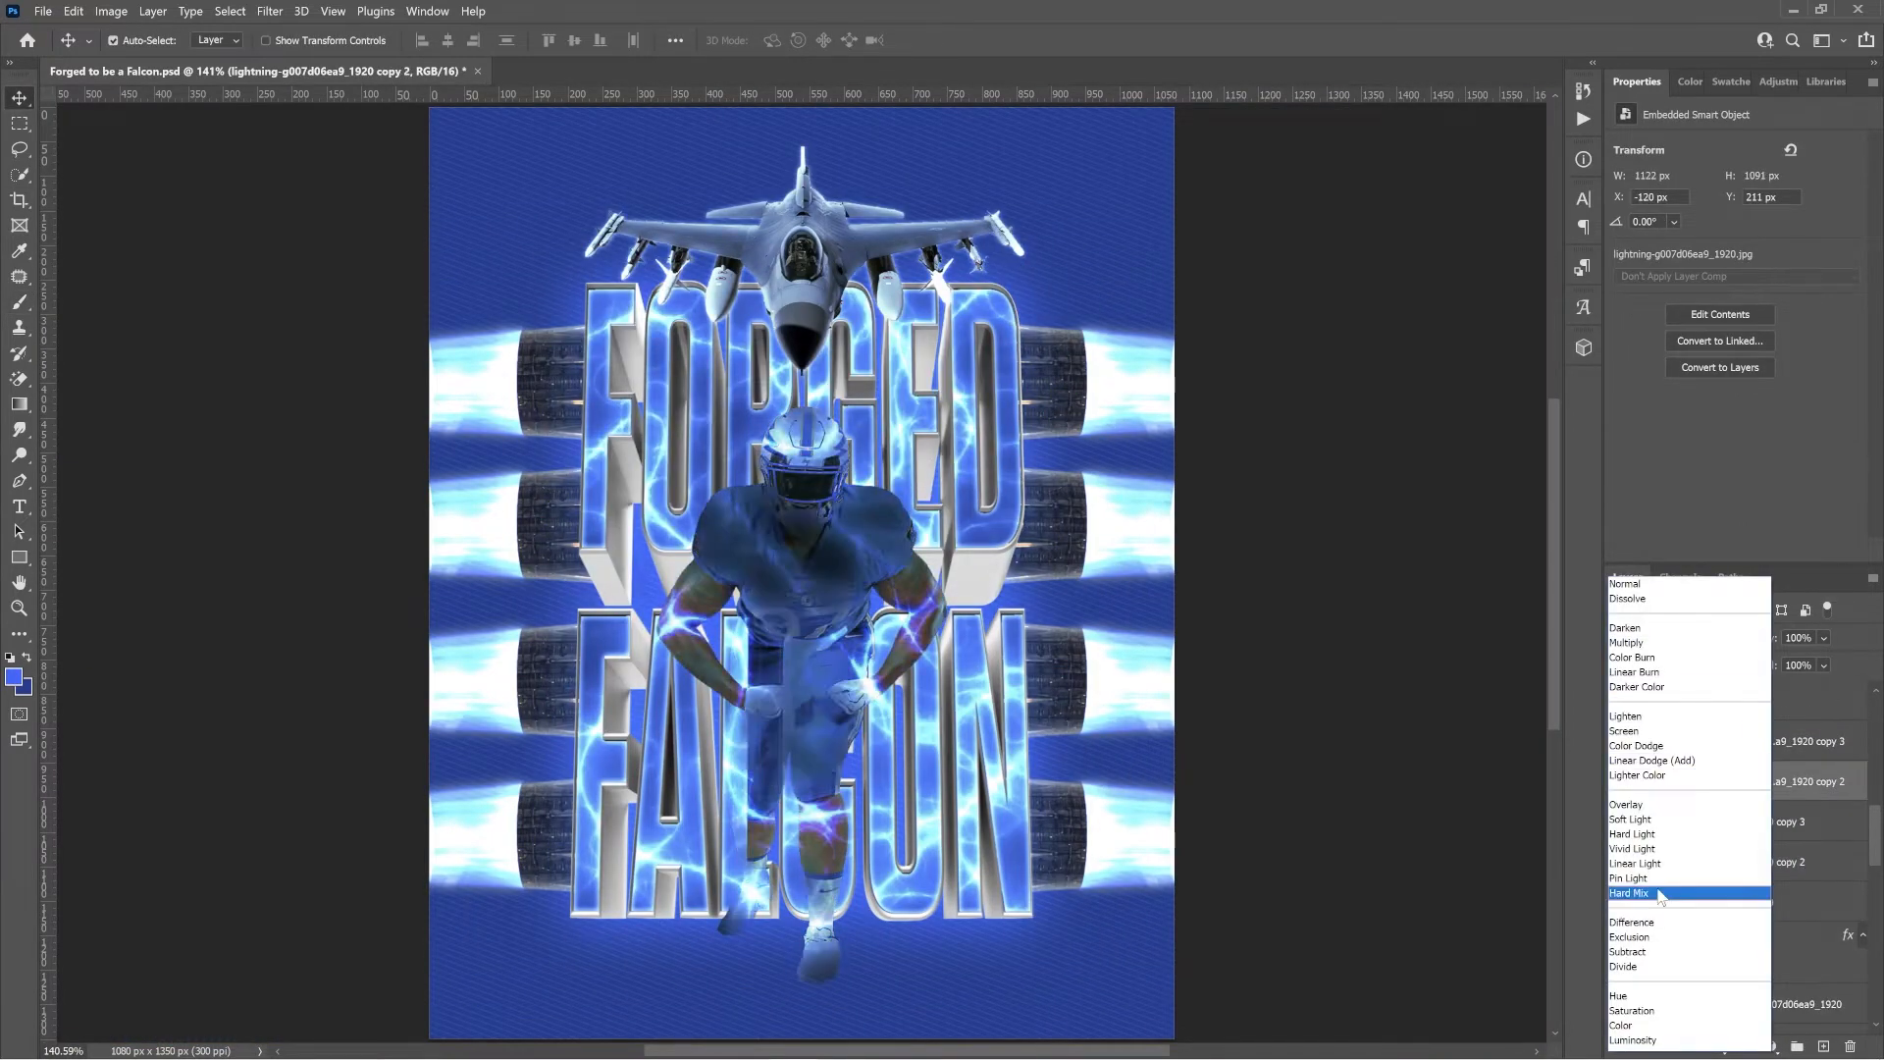
click(1625, 716)
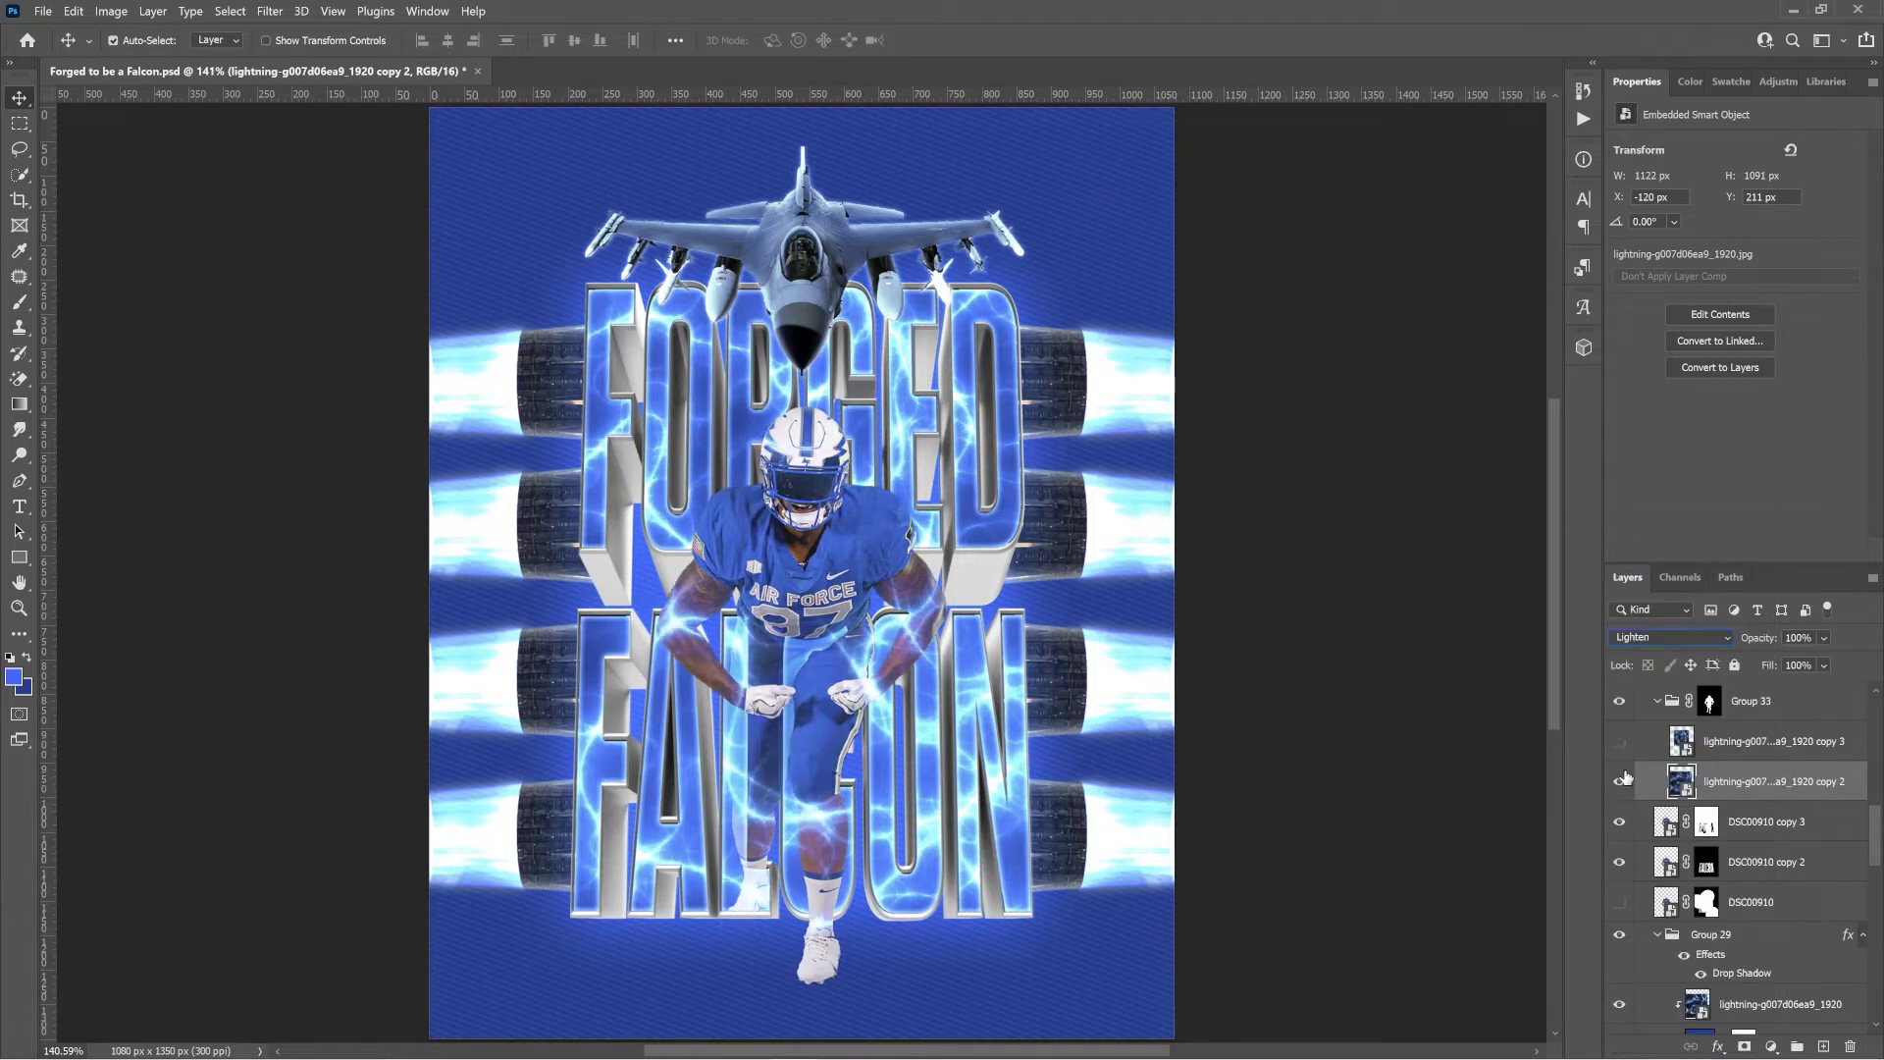
Set the blend mode of lightning copy 3 to Lighten and add a black mask to it, ready for brushing.
click(1619, 742)
click(1747, 742)
click(1672, 638)
click(1660, 717)
click(1619, 742)
click(1618, 742)
alt+click(1745, 1047)
key(b)
key(d)
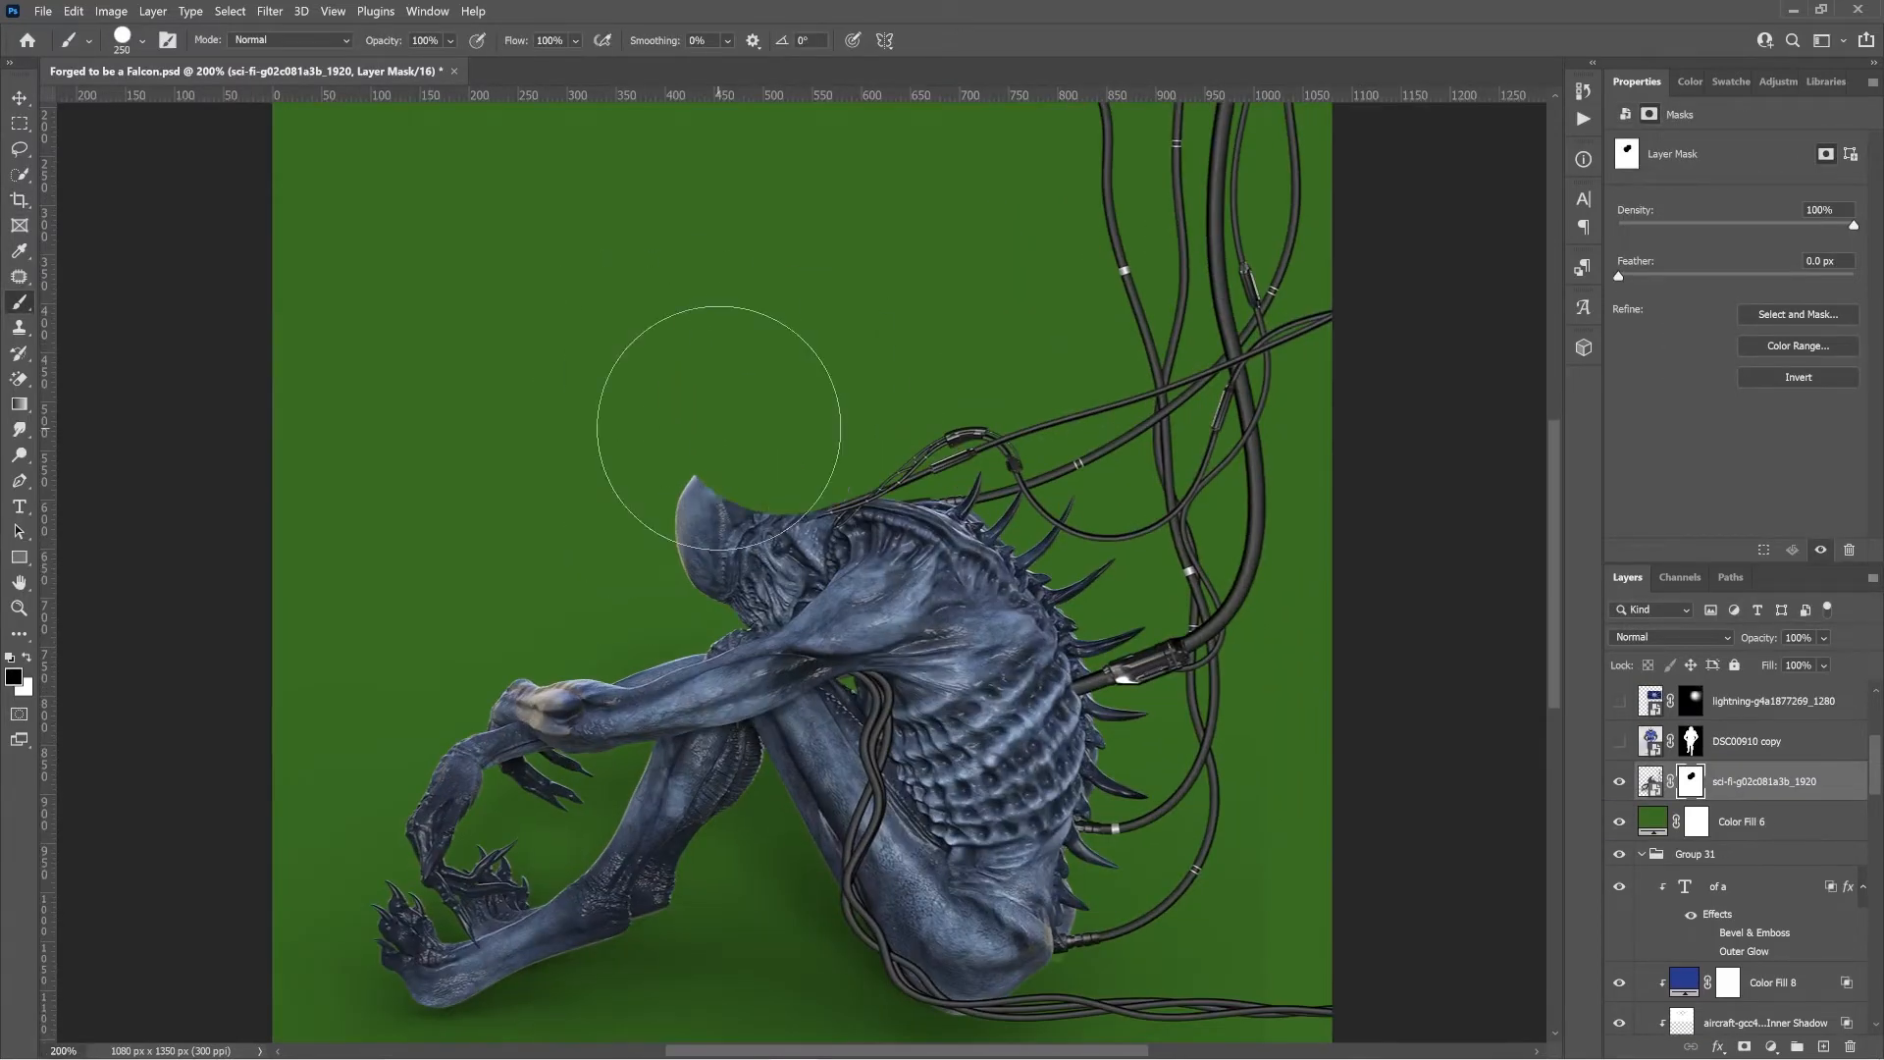
Mask out the creature's head, neck and upper back on the sci-fi layer, leaving the cables intact.
drag(726, 628, 790, 597)
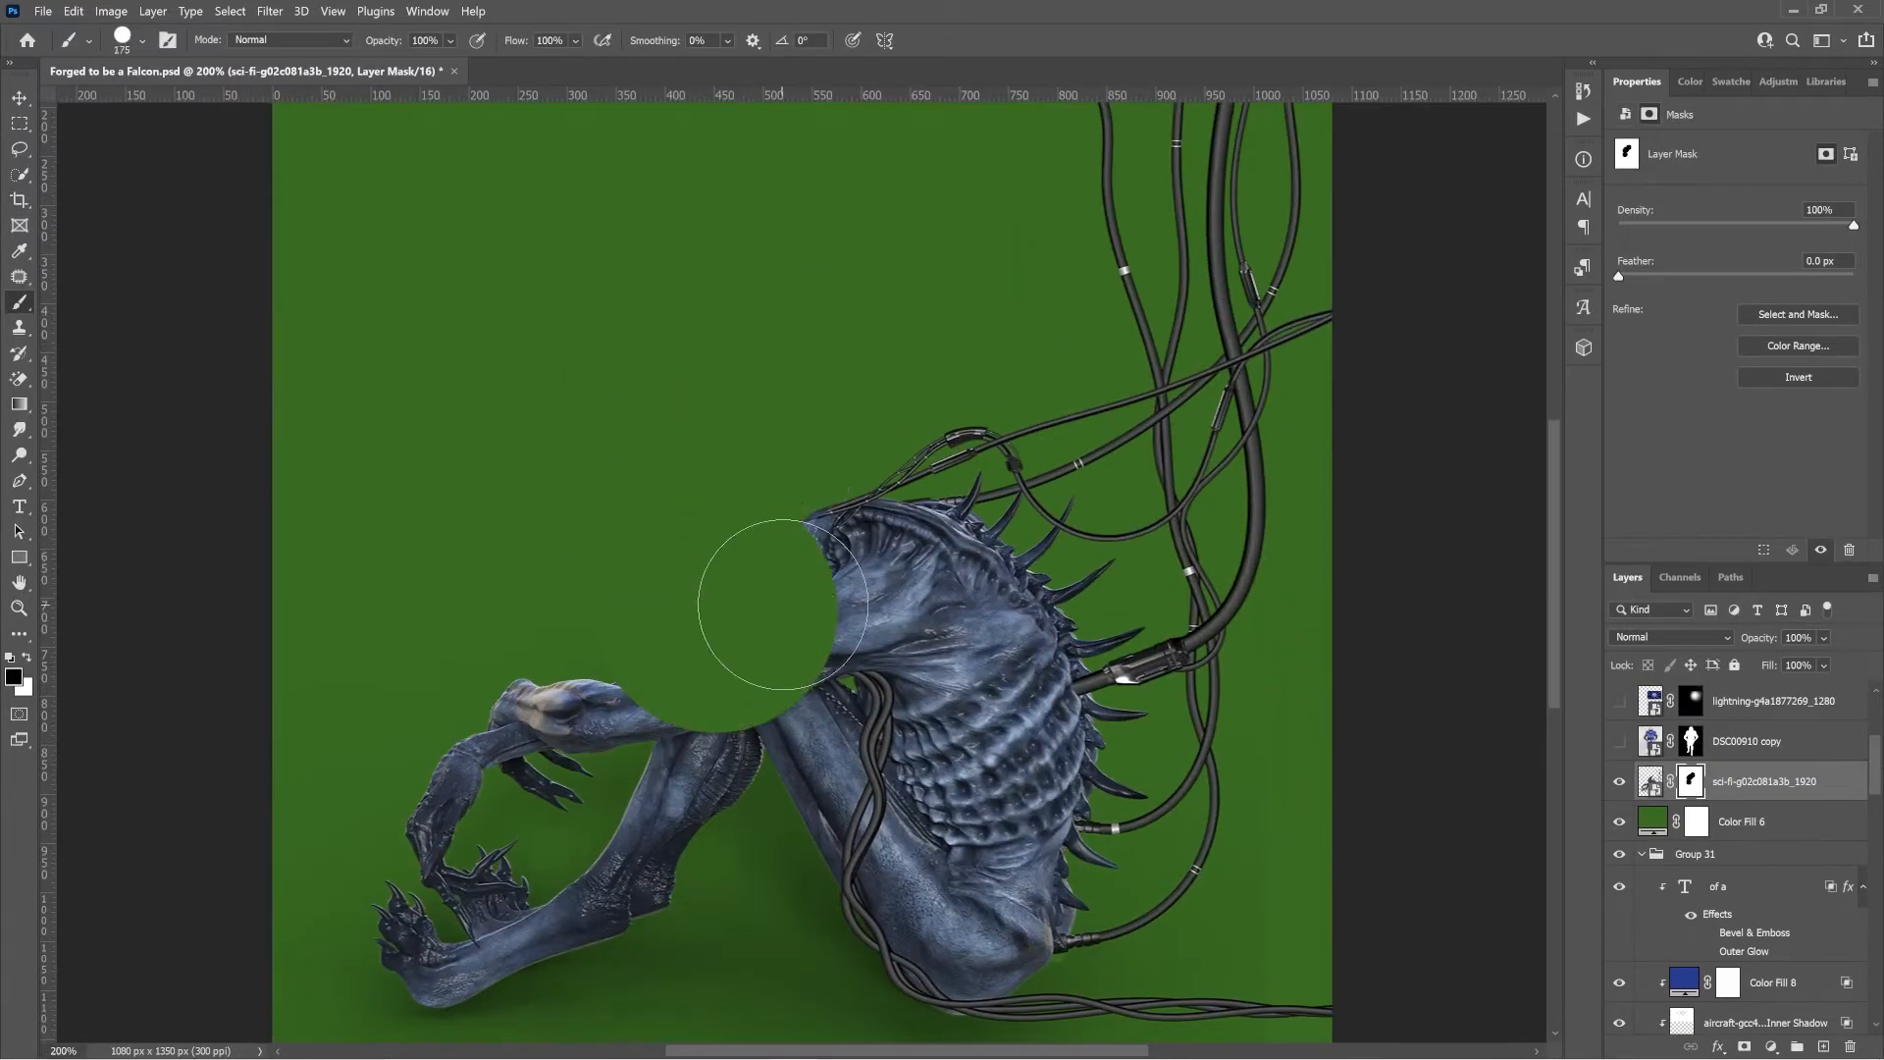
mouse_move(909, 580)
mouse_down()
mouse_move(797, 621)
mouse_move(844, 530)
mouse_up()
key(ctrl+z)
key(ctrl+plus)
key(bracketleft)
key(bracketleft)
key(bracketleft)
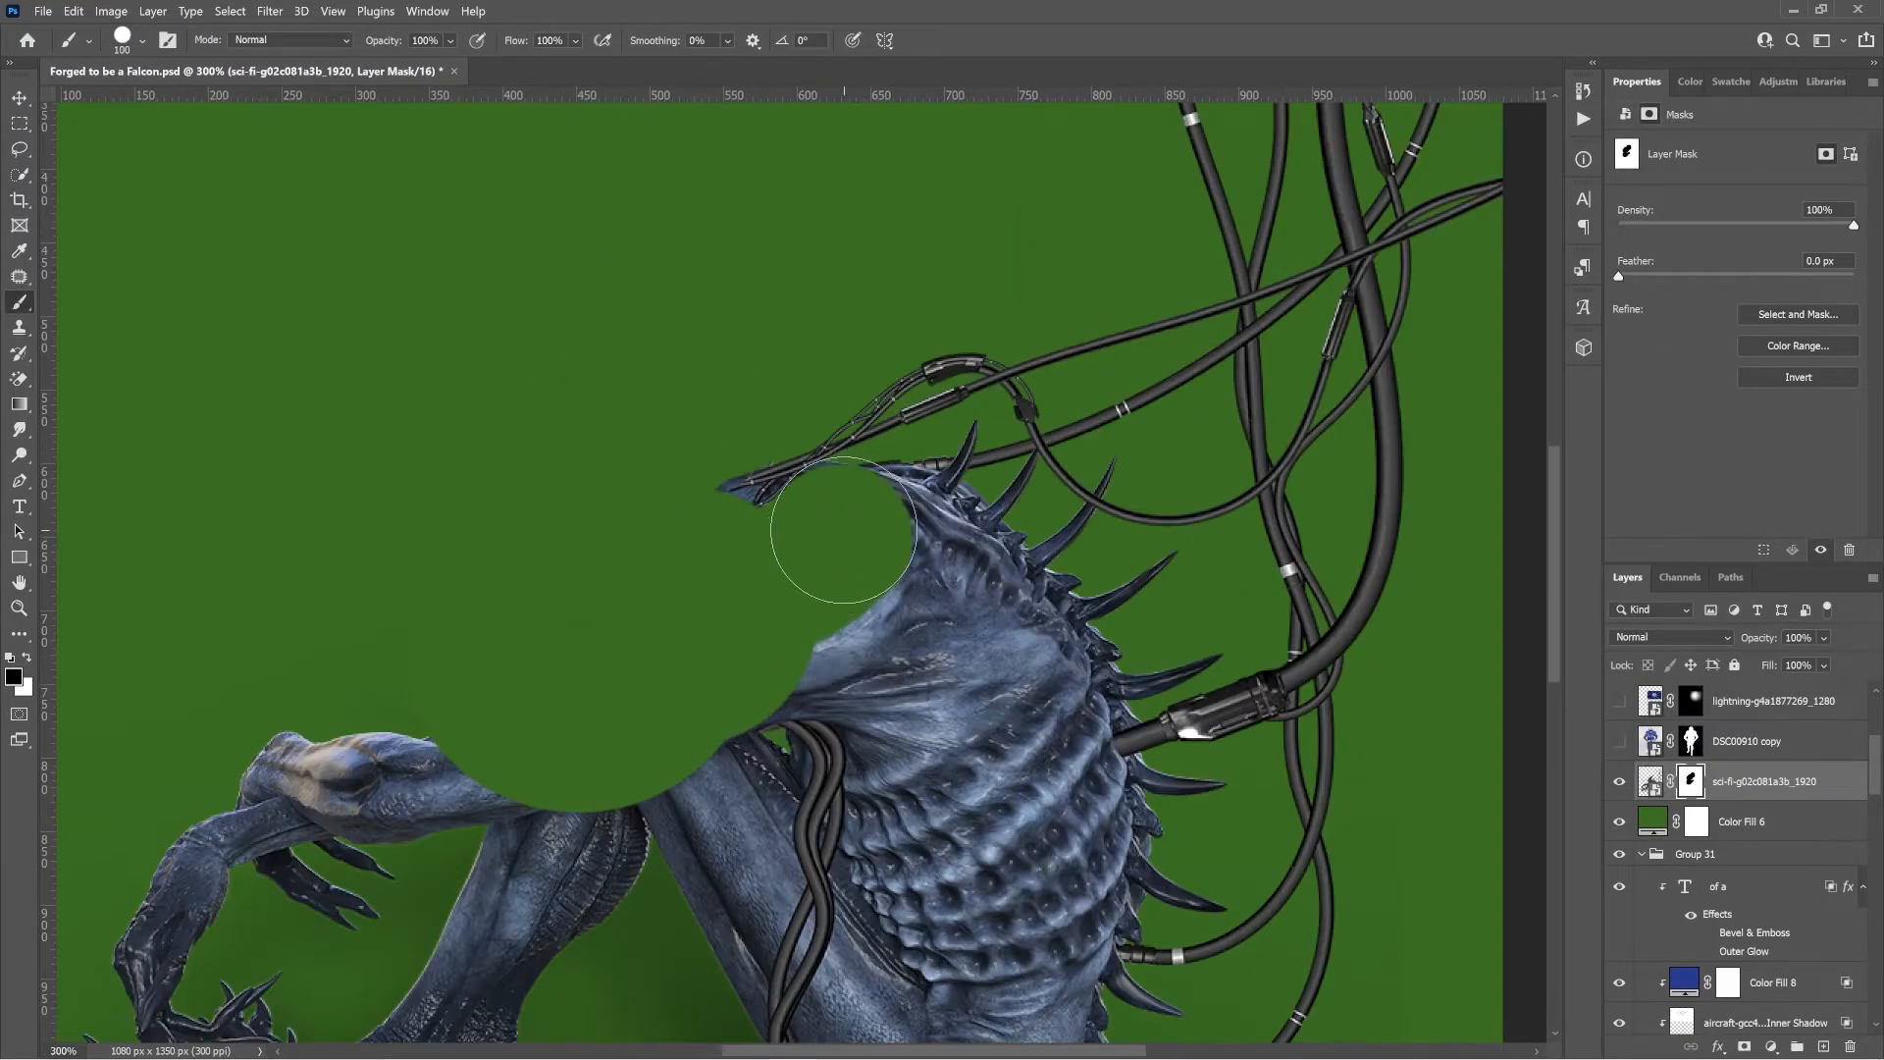
key(bracketright)
key(bracketright)
key(bracketright)
key(bracketright)
key(bracketright)
mouse_move(940, 479)
mouse_down()
mouse_move(925, 535)
mouse_move(1063, 549)
mouse_up()
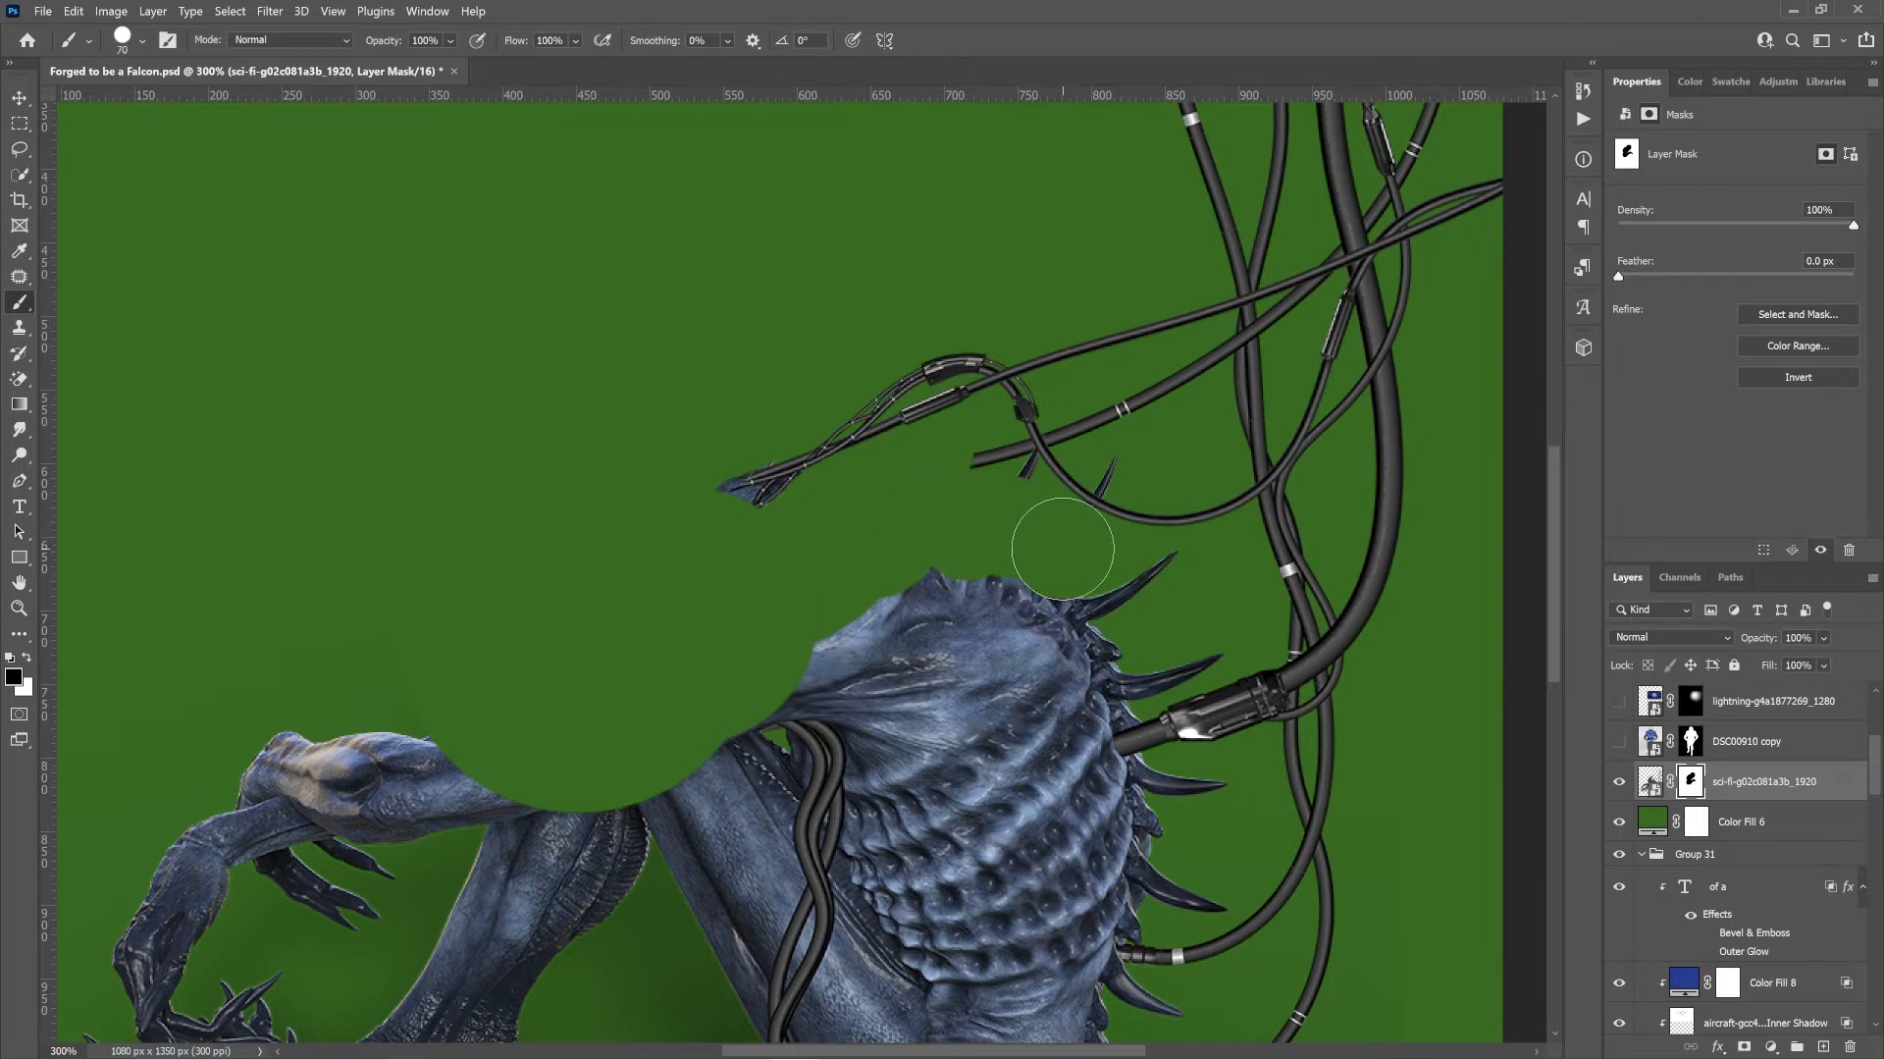
Mask out the creature's back, spikes and hip around the cable ends.
scroll(1040, 542, down, 6)
key(bracketright)
key(bracketright)
key(bracketright)
key(bracketright)
key(bracketright)
key(bracketright)
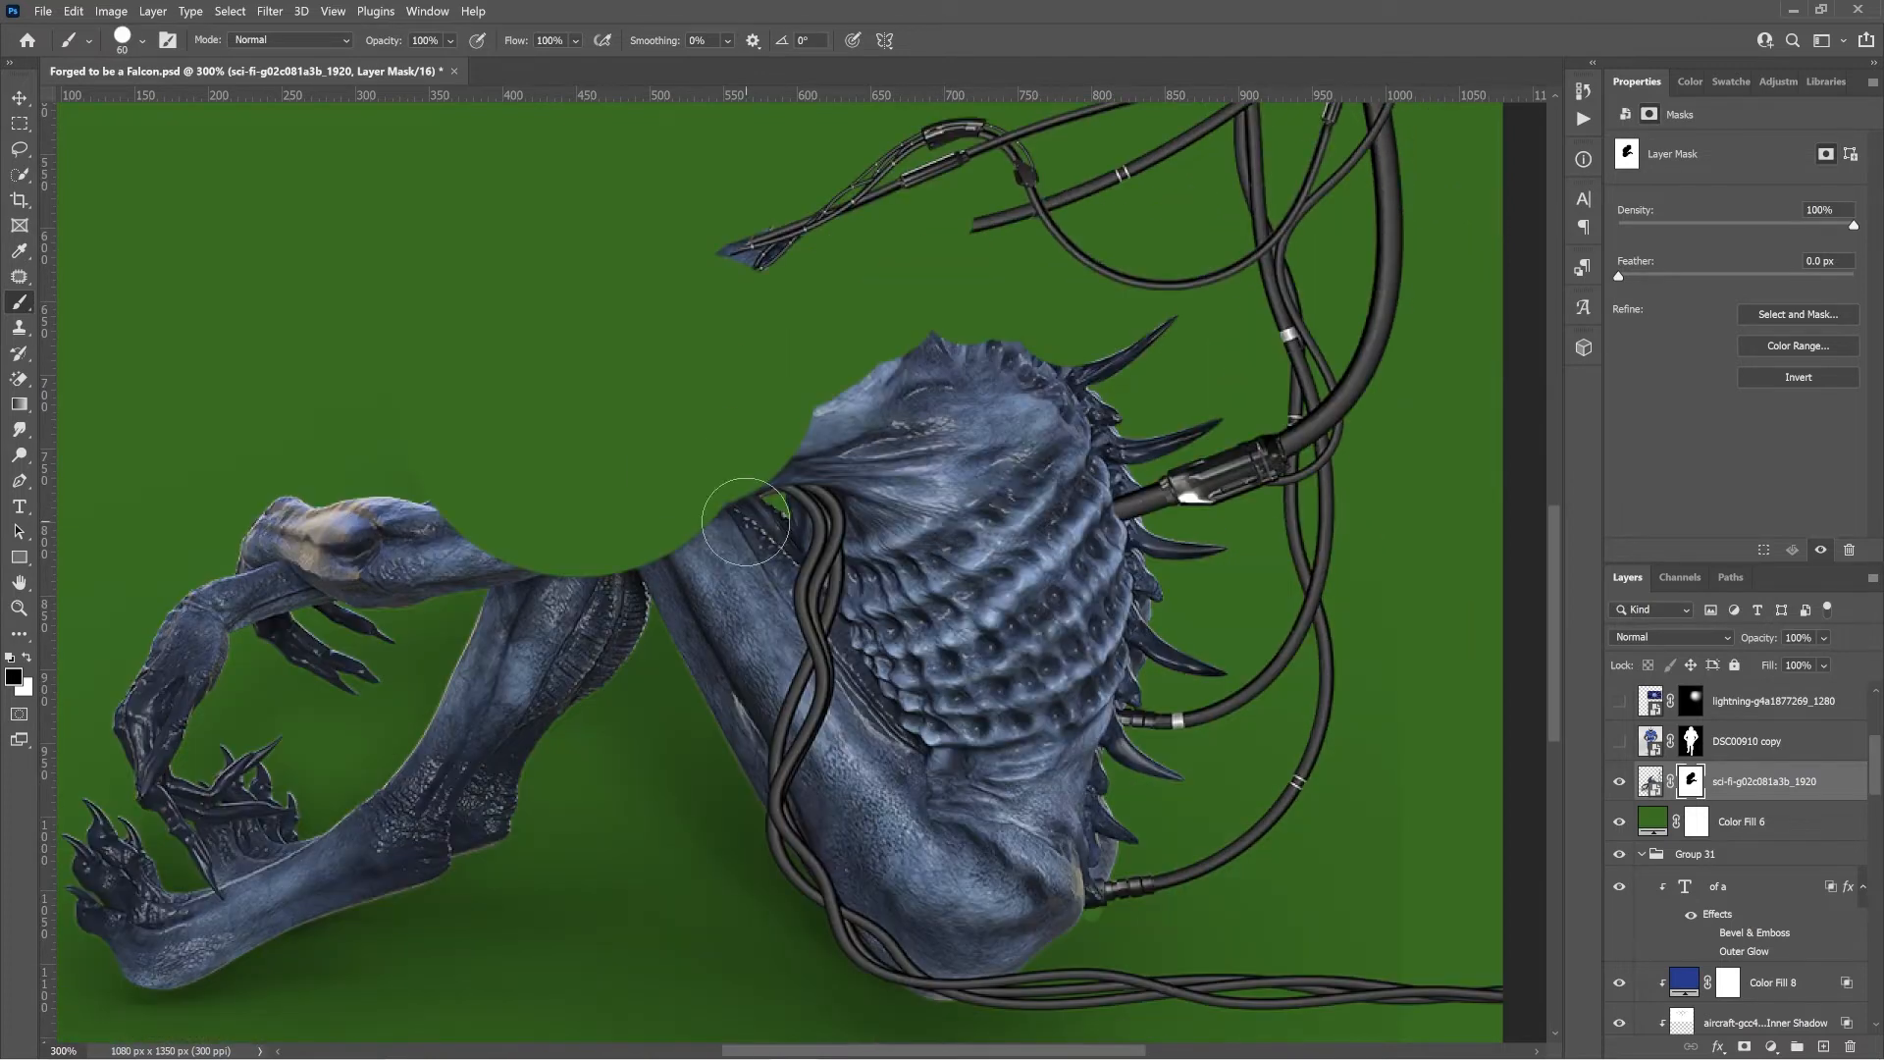
scroll(759, 530, right, 2)
scroll(776, 521, up, 1)
key(bracketright)
key(bracketright)
key(bracketright)
mouse_move(1083, 393)
mouse_down()
mouse_move(1001, 473)
mouse_move(1085, 639)
mouse_move(1016, 775)
mouse_move(1025, 844)
mouse_up()
click(981, 569)
scroll(1052, 664, down, 4)
scroll(1031, 657, right, 2)
key(ctrl+plus)
key(bracketleft)
key(bracketleft)
key(bracketleft)
drag(970, 693, 893, 775)
Mask out the creature's arms, legs and the cables along the ground with a larger brush.
key(ctrl+0)
key(bracketright)
key(bracketright)
key(bracketright)
key(bracketright)
key(bracketright)
key(bracketright)
key(bracketright)
key(bracketright)
drag(1236, 928, 371, 801)
key(bracketright)
key(bracketright)
key(bracketright)
key(bracketright)
key(bracketright)
key(bracketright)
key(bracketright)
click(552, 766)
drag(680, 800, 841, 791)
Erase the leftover torso pieces from the sci-fi layer's mask with a smaller brush.
key(ctrl+plus)
key(ctrl+plus)
key(ctrl+plus)
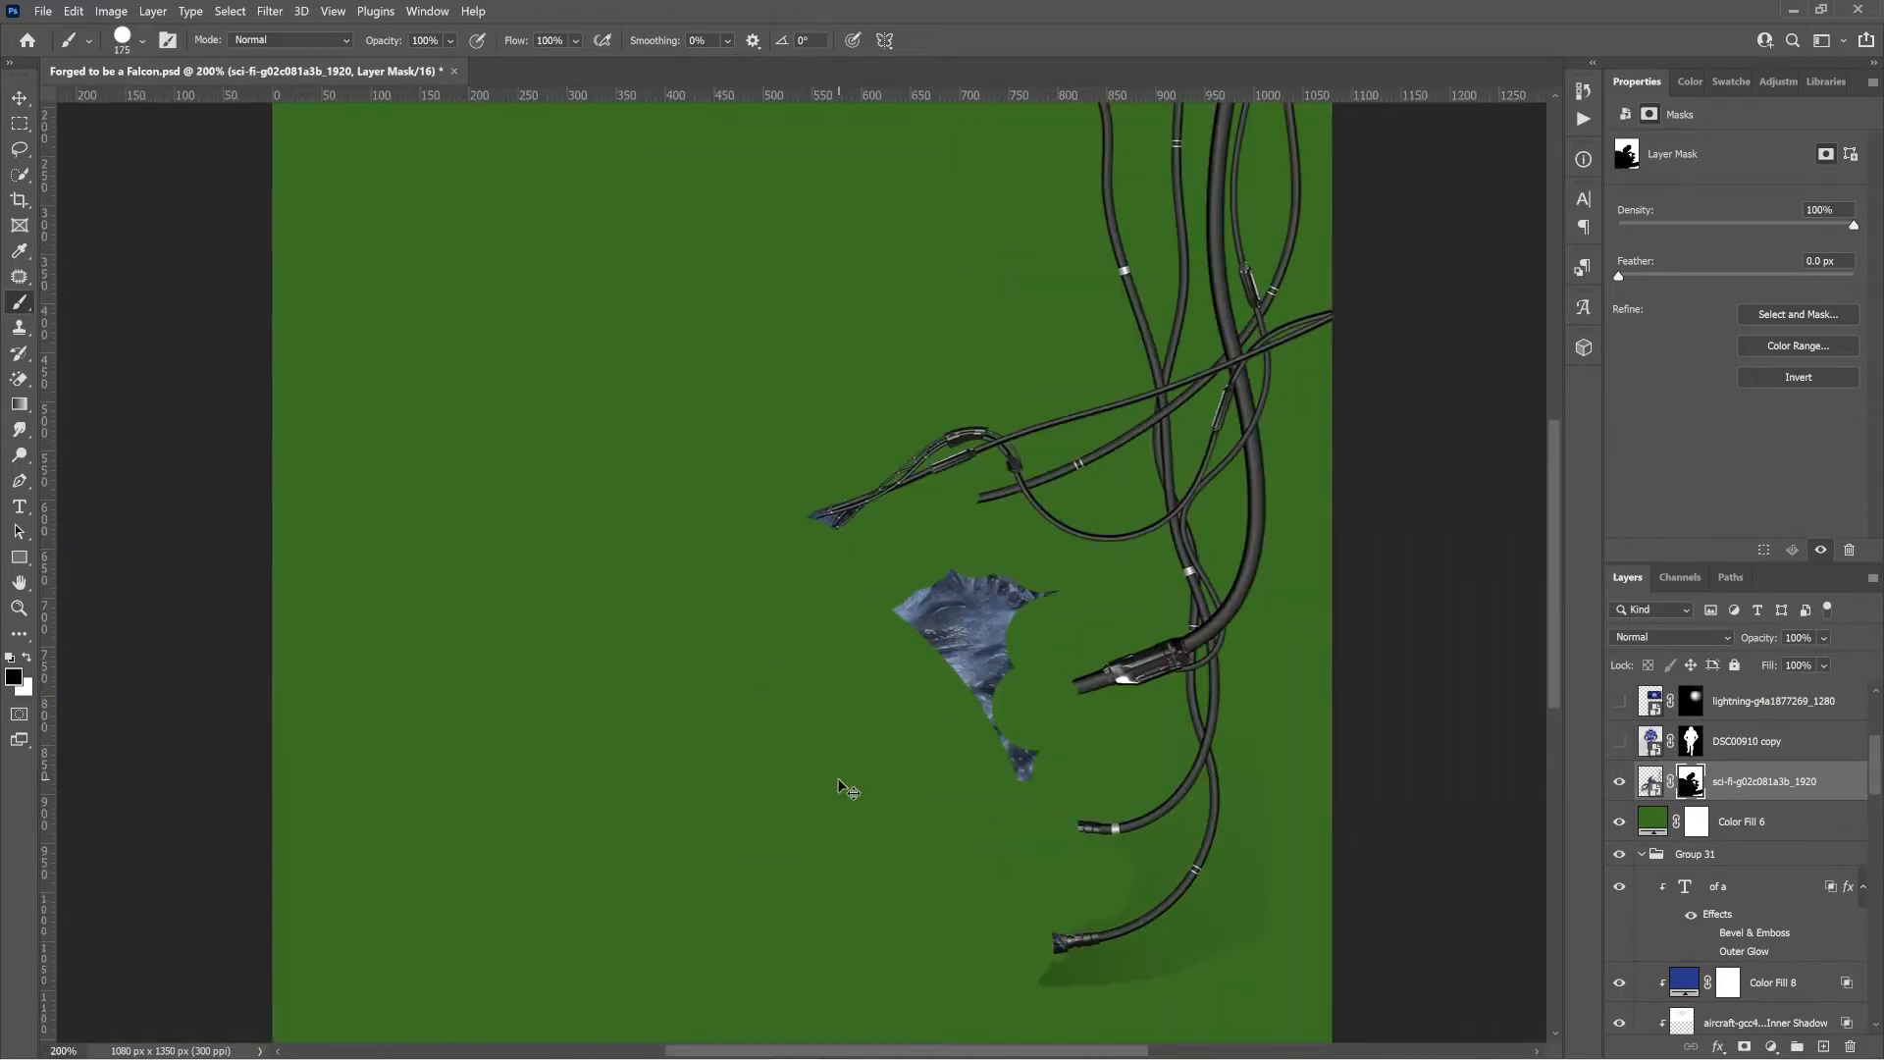
key(bracketleft)
key(bracketleft)
key(bracketleft)
key(bracketleft)
key(bracketleft)
key(bracketleft)
key(bracketleft)
key(bracketleft)
key(bracketleft)
key(bracketleft)
key(bracketleft)
key(bracketleft)
key(bracketleft)
key(bracketleft)
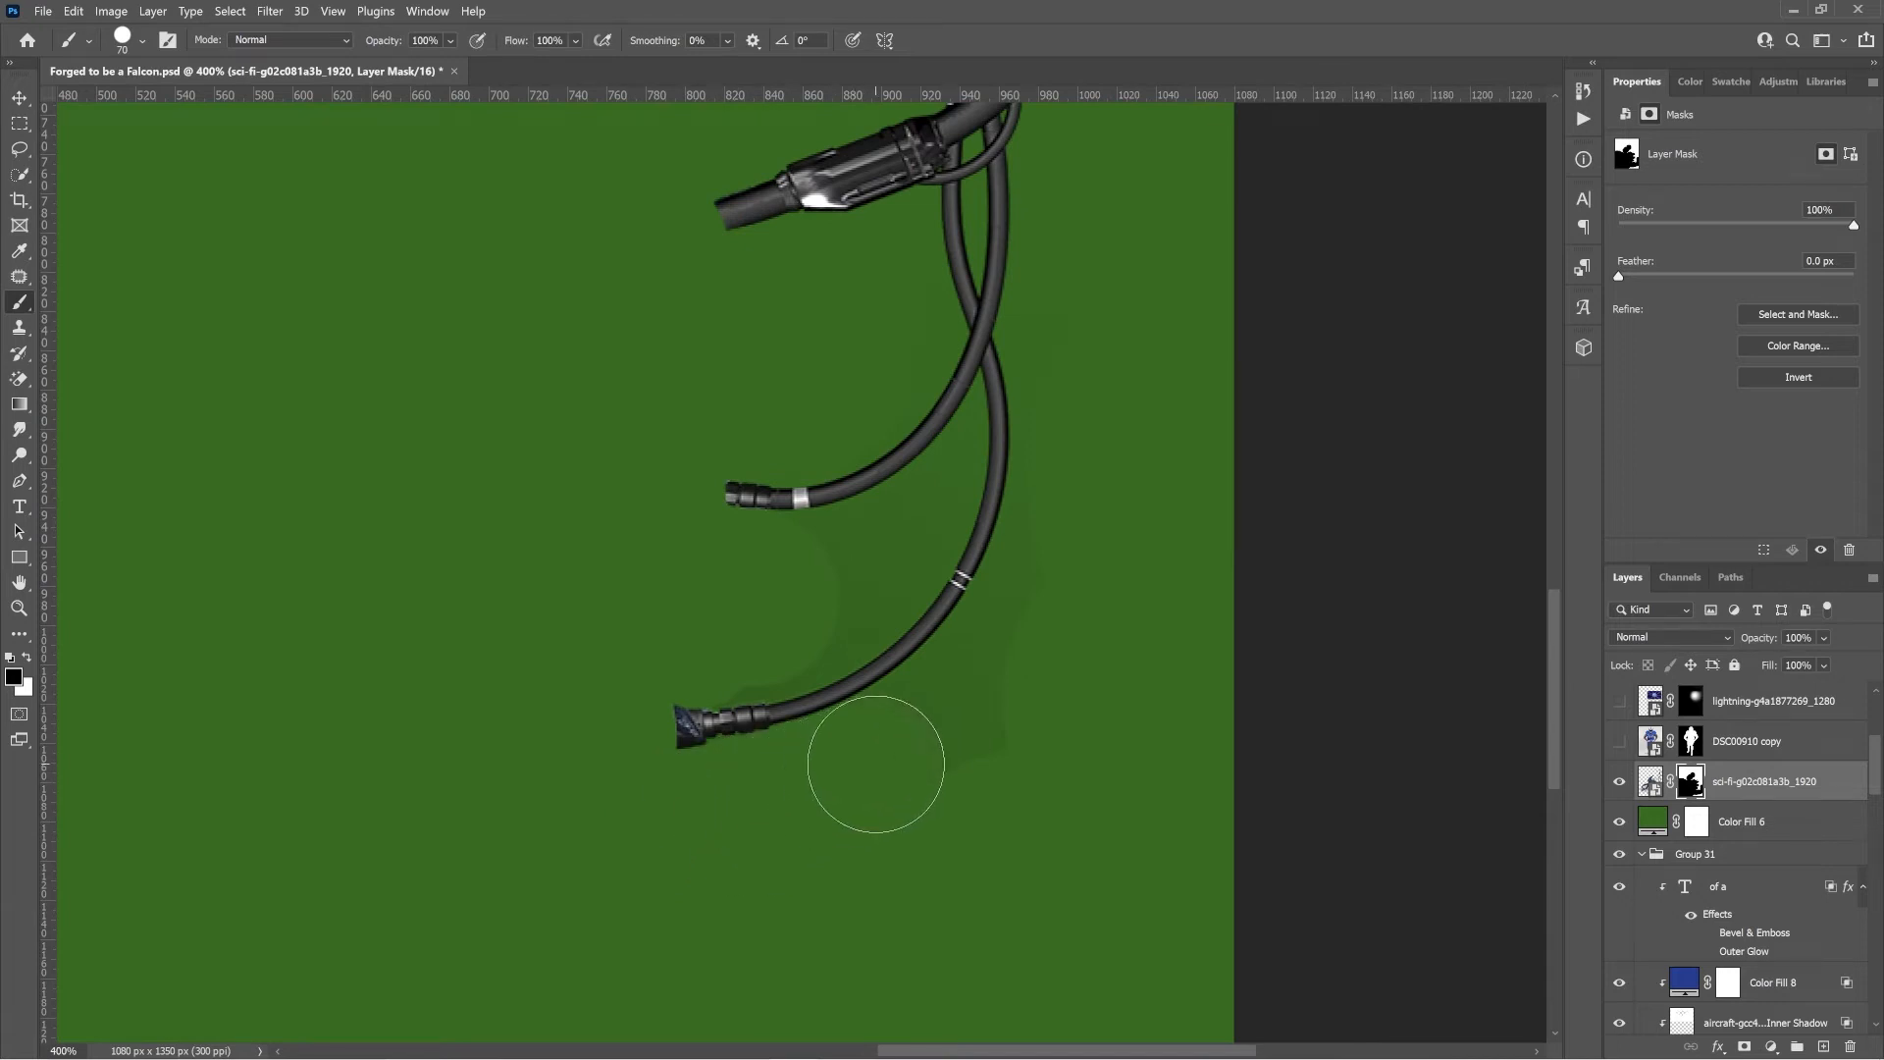
Clean the shadow residue around the two lowest cables on the mask with brushes down to 25 px.
key(bracketleft)
key(bracketleft)
key(bracketleft)
key(bracketleft)
key(bracketleft)
key(bracketleft)
key(ctrl+plus)
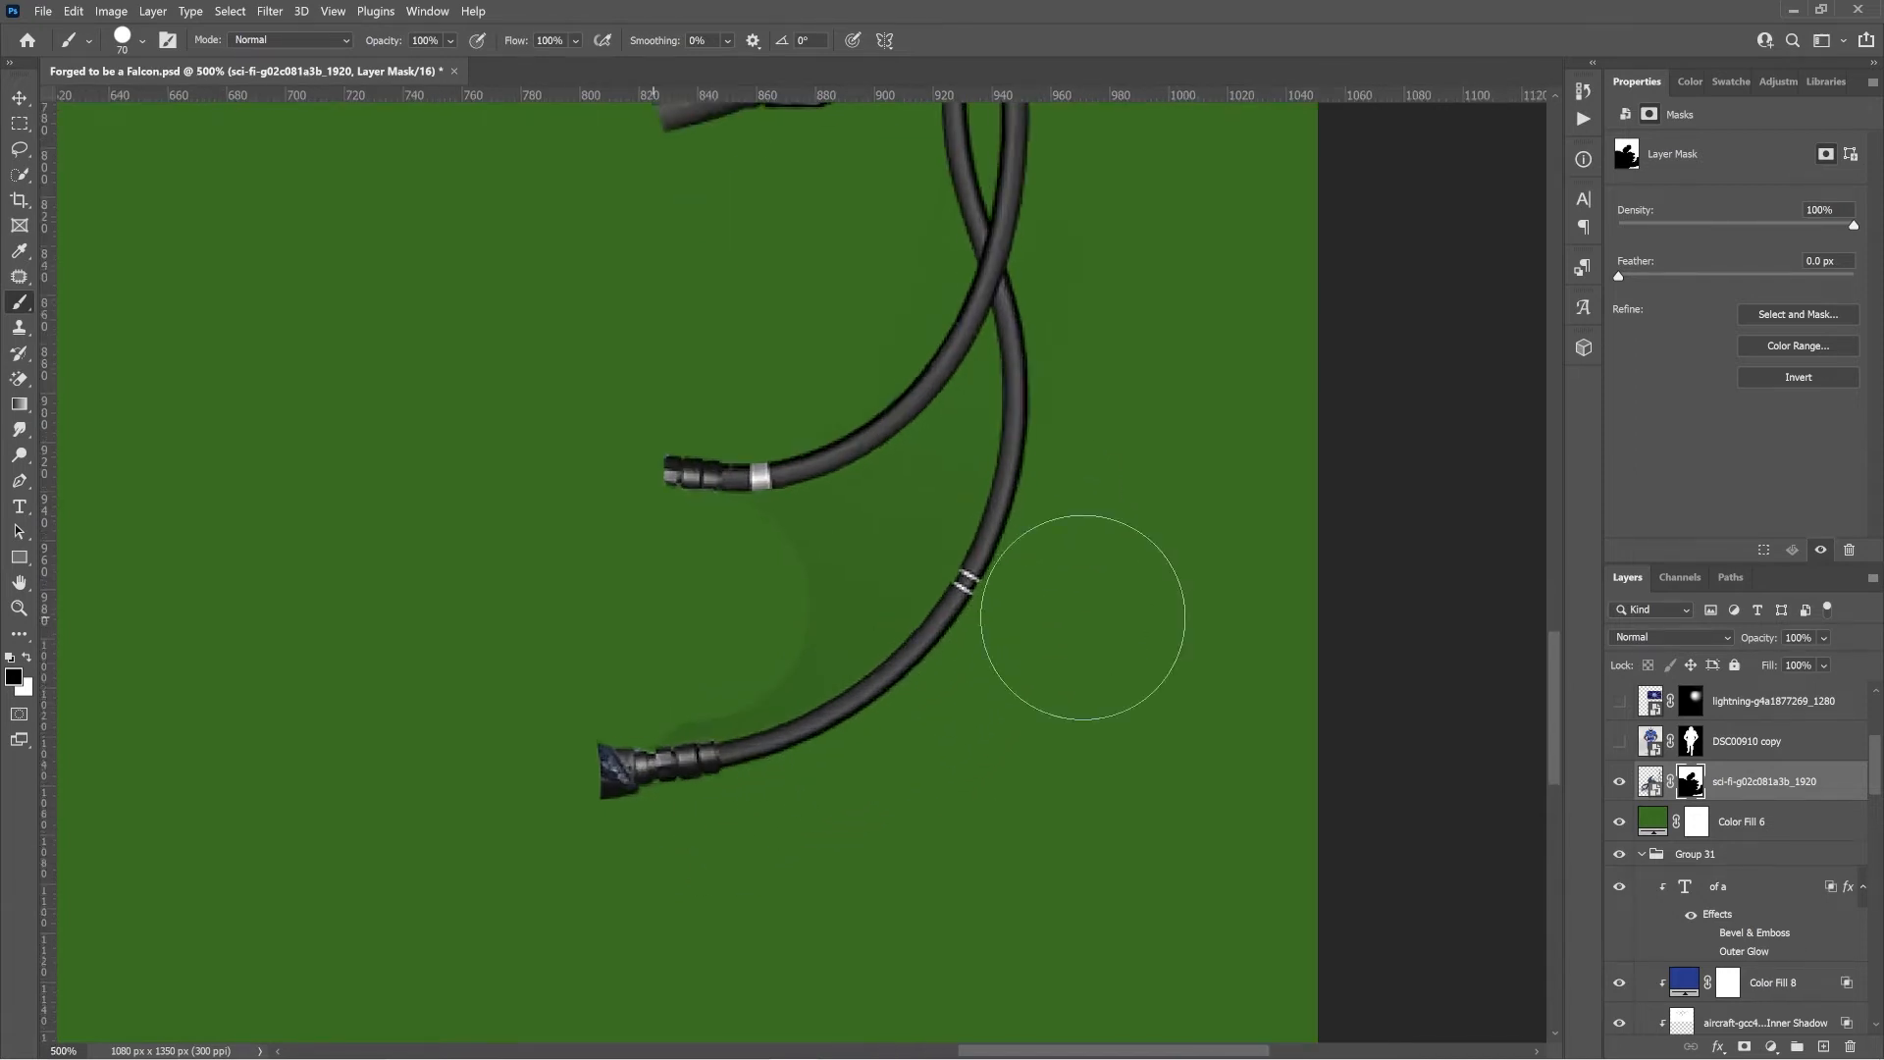
key(ctrl+plus)
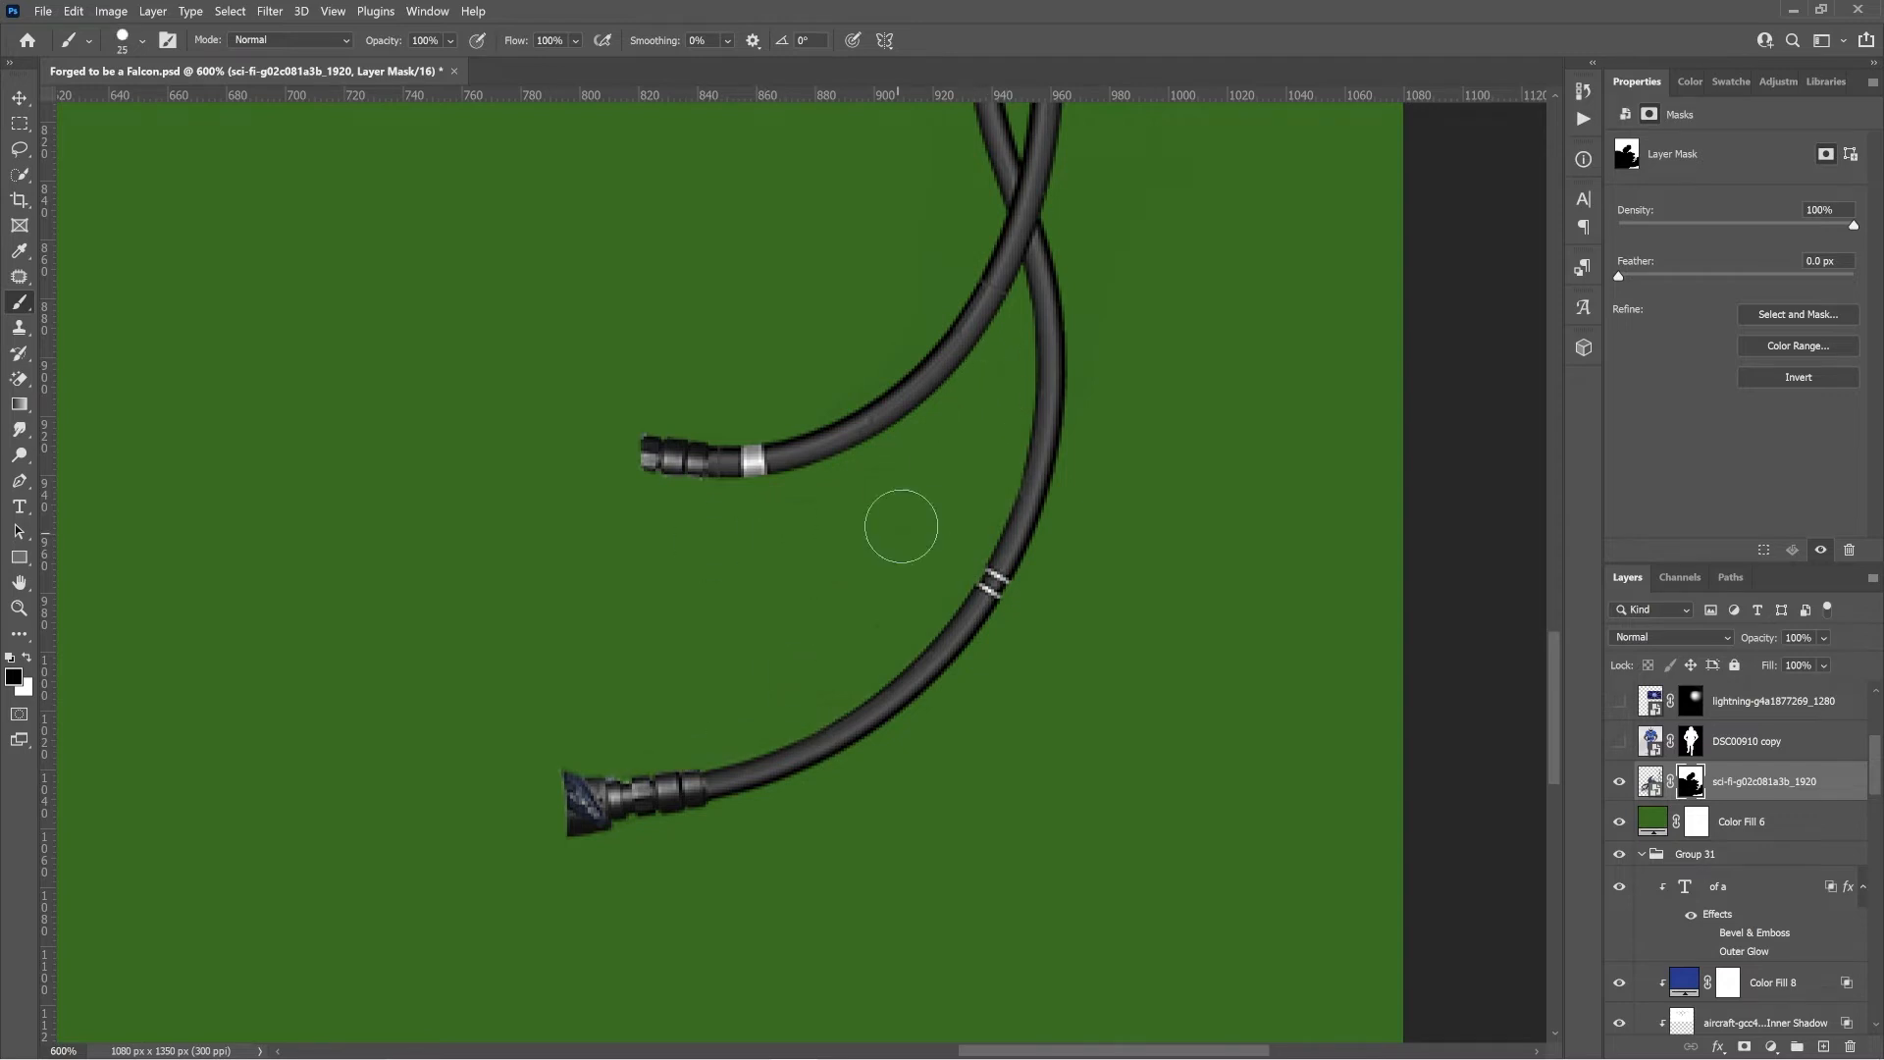
Hide the green Color Fill 6, keep a hidden duplicate of the sci-fi layer and convert the original to a smart object.
key(ctrl+0)
key(v)
click(1619, 821)
key(ctrl+j)
click(1620, 782)
right_click(1742, 822)
click(1590, 544)
Move the cable layer in the stack and rotate, scale and reposition the cables over the poster's right side and the player.
drag(1737, 824, 1749, 731)
drag(1016, 644, 993, 599)
key(ctrl+t)
drag(1230, 677, 1178, 797)
drag(1027, 592, 956, 563)
scroll(956, 562, up, 1)
drag(1164, 328, 1245, 282)
drag(1140, 673, 1080, 656)
drag(935, 197, 972, 104)
drag(1008, 250, 1002, 323)
key(ctrl+minus)
drag(864, 277, 873, 244)
drag(817, 343, 781, 344)
drag(1065, 503, 1059, 479)
drag(904, 470, 890, 471)
key(Return)
Transform the cables to 1267 × 1191 px at a 10.50° rotation and place their layer directly above DSC00910 copy 3.
drag(1739, 710, 1735, 932)
scroll(1237, 758, down, 2)
key(ctrl+t)
drag(967, 552, 1047, 568)
drag(700, 846, 625, 842)
drag(1036, 489, 1055, 492)
key(Return)
drag(1727, 928, 1732, 813)
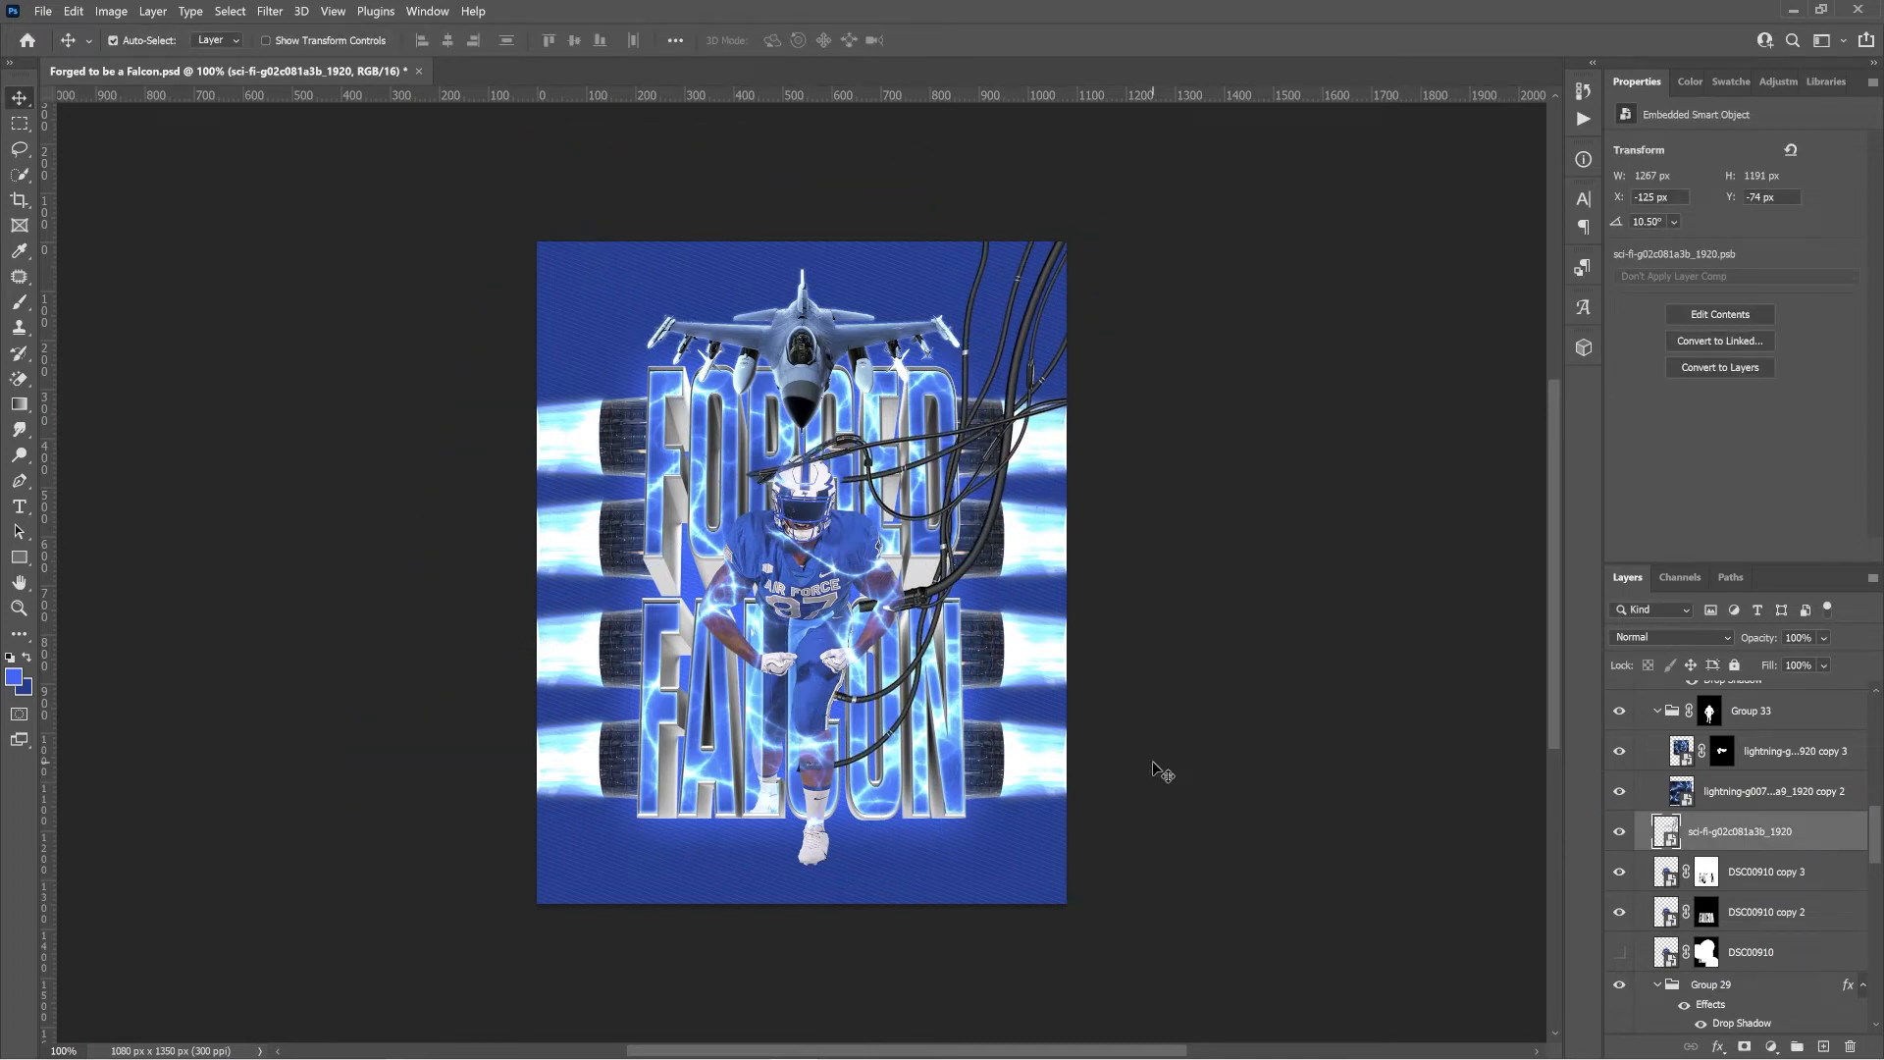
Add an Inner Shadow to the cable layer, choosing its colour and blend mode and adjusting its size.
double_click(1823, 841)
click(1116, 525)
click(1529, 408)
drag(1168, 716, 1043, 567)
click(1548, 652)
click(1453, 408)
click(1433, 598)
drag(1401, 537, 1410, 536)
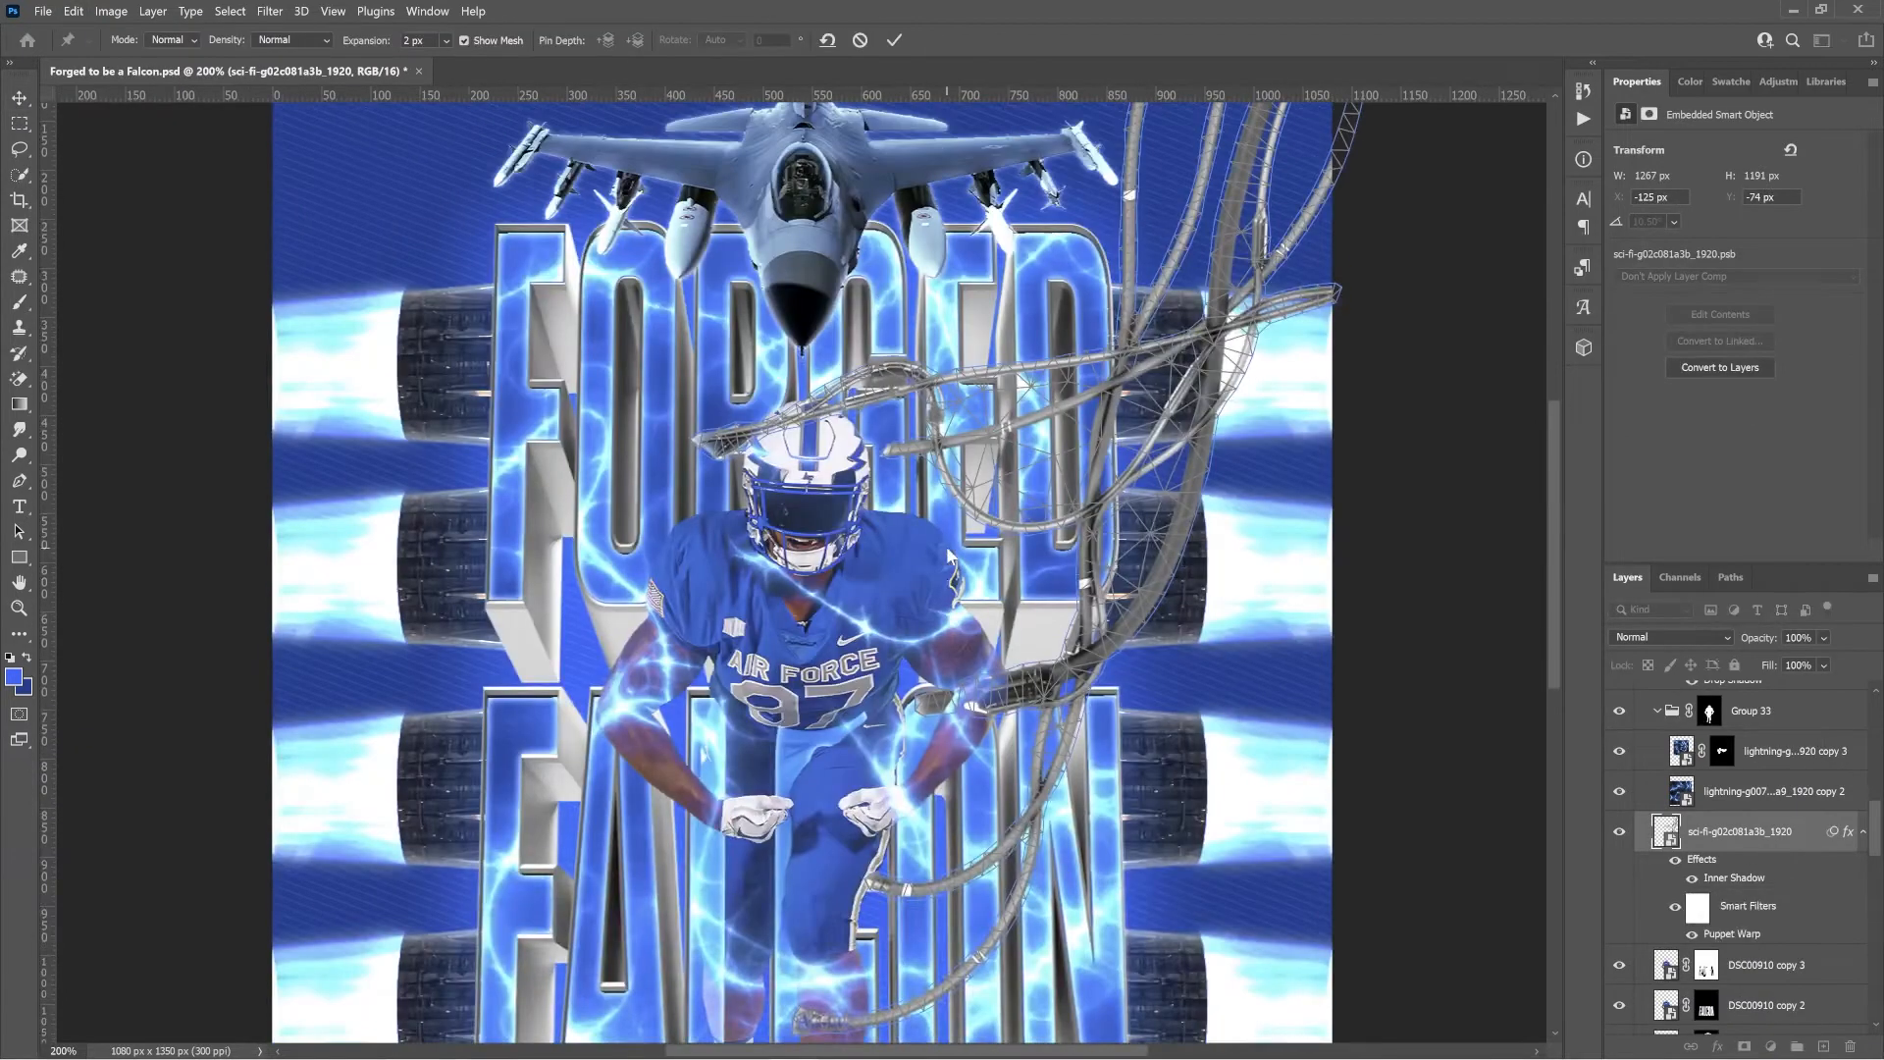
Puppet-warp the upper cables, anchoring their off-canvas ends and pulling the free ends onto the player's helmet.
drag(1315, 569, 1344, 548)
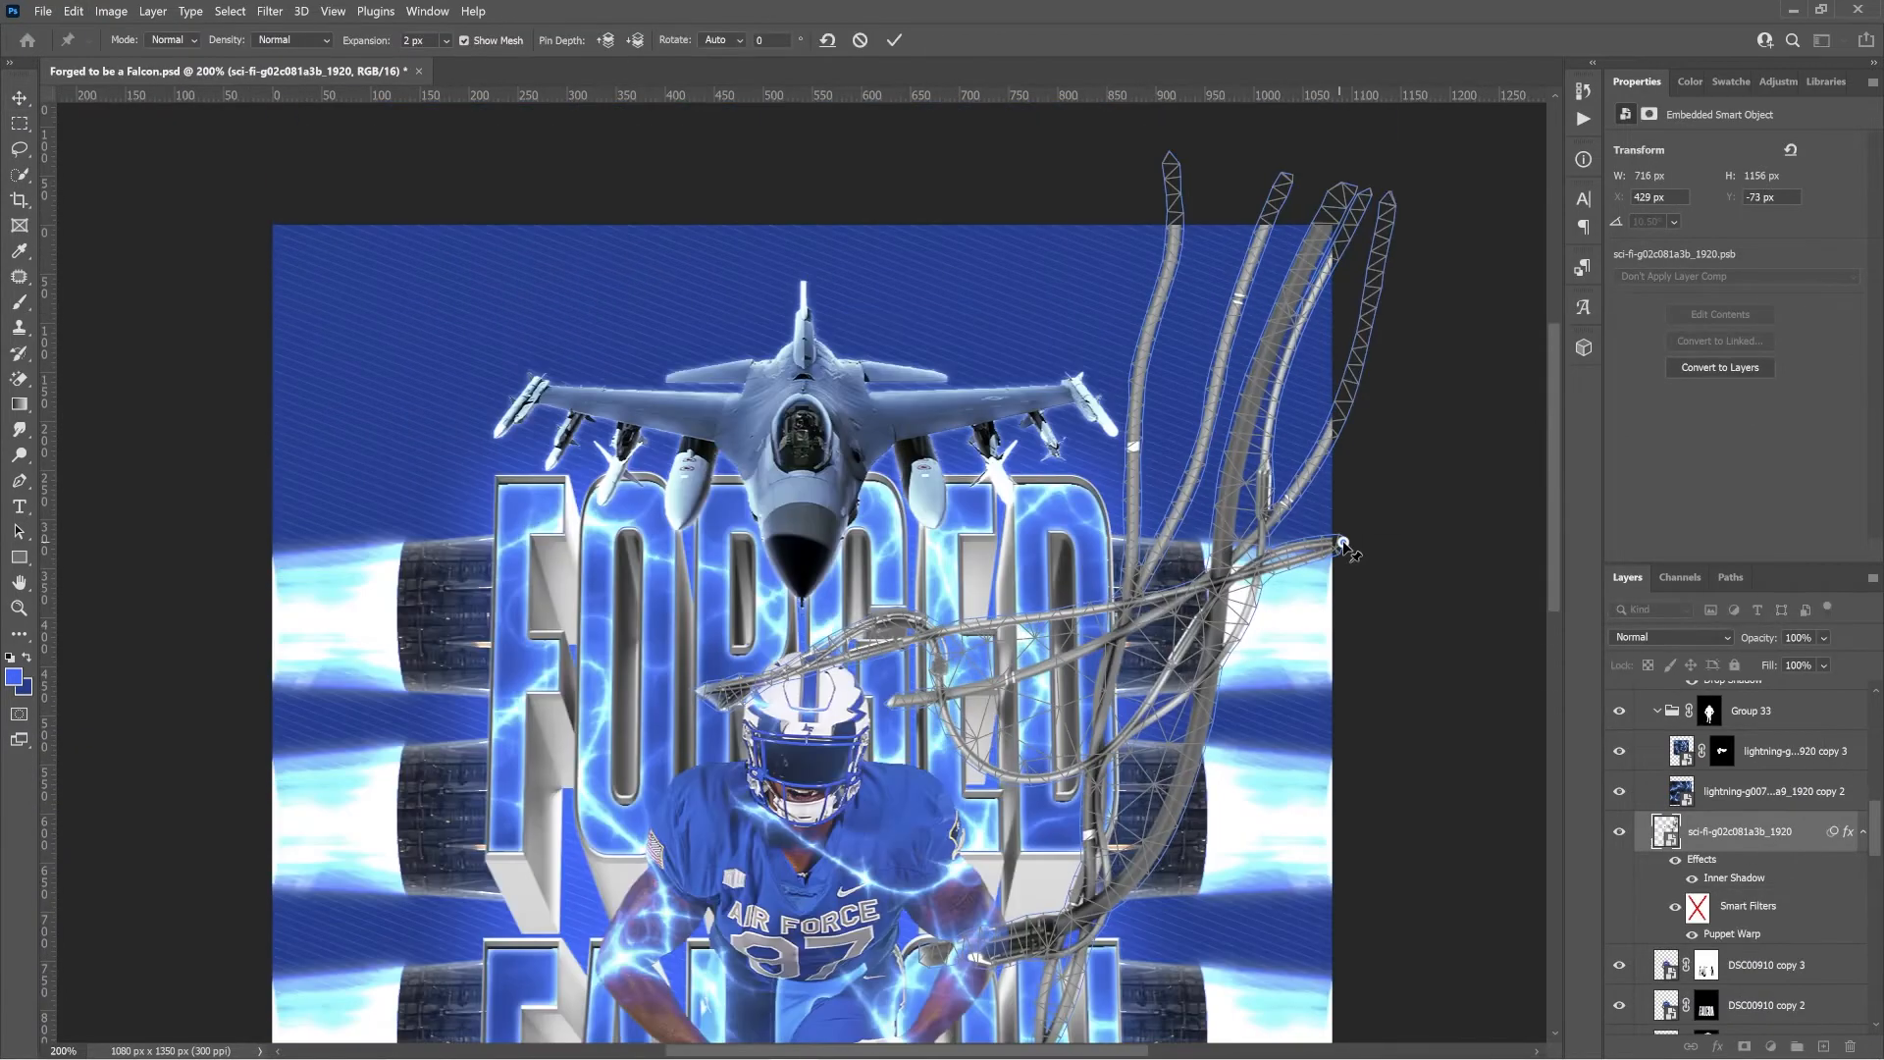
click(1174, 163)
scroll(1167, 168, down, 3)
drag(720, 459, 811, 424)
drag(852, 383, 842, 355)
drag(904, 464, 867, 463)
Pull the lower cable ends onto the player's arm and leg, refine the helmet cable and apply the Puppet Warp.
scroll(873, 481, down, 1)
mouse_move(916, 626)
mouse_down()
mouse_move(947, 512)
mouse_move(864, 553)
mouse_move(900, 592)
mouse_up()
drag(832, 766, 868, 809)
drag(787, 935, 835, 952)
scroll(835, 952, down, 2)
drag(835, 794, 856, 793)
scroll(857, 793, up, 3)
drag(842, 339, 820, 412)
key(Return)
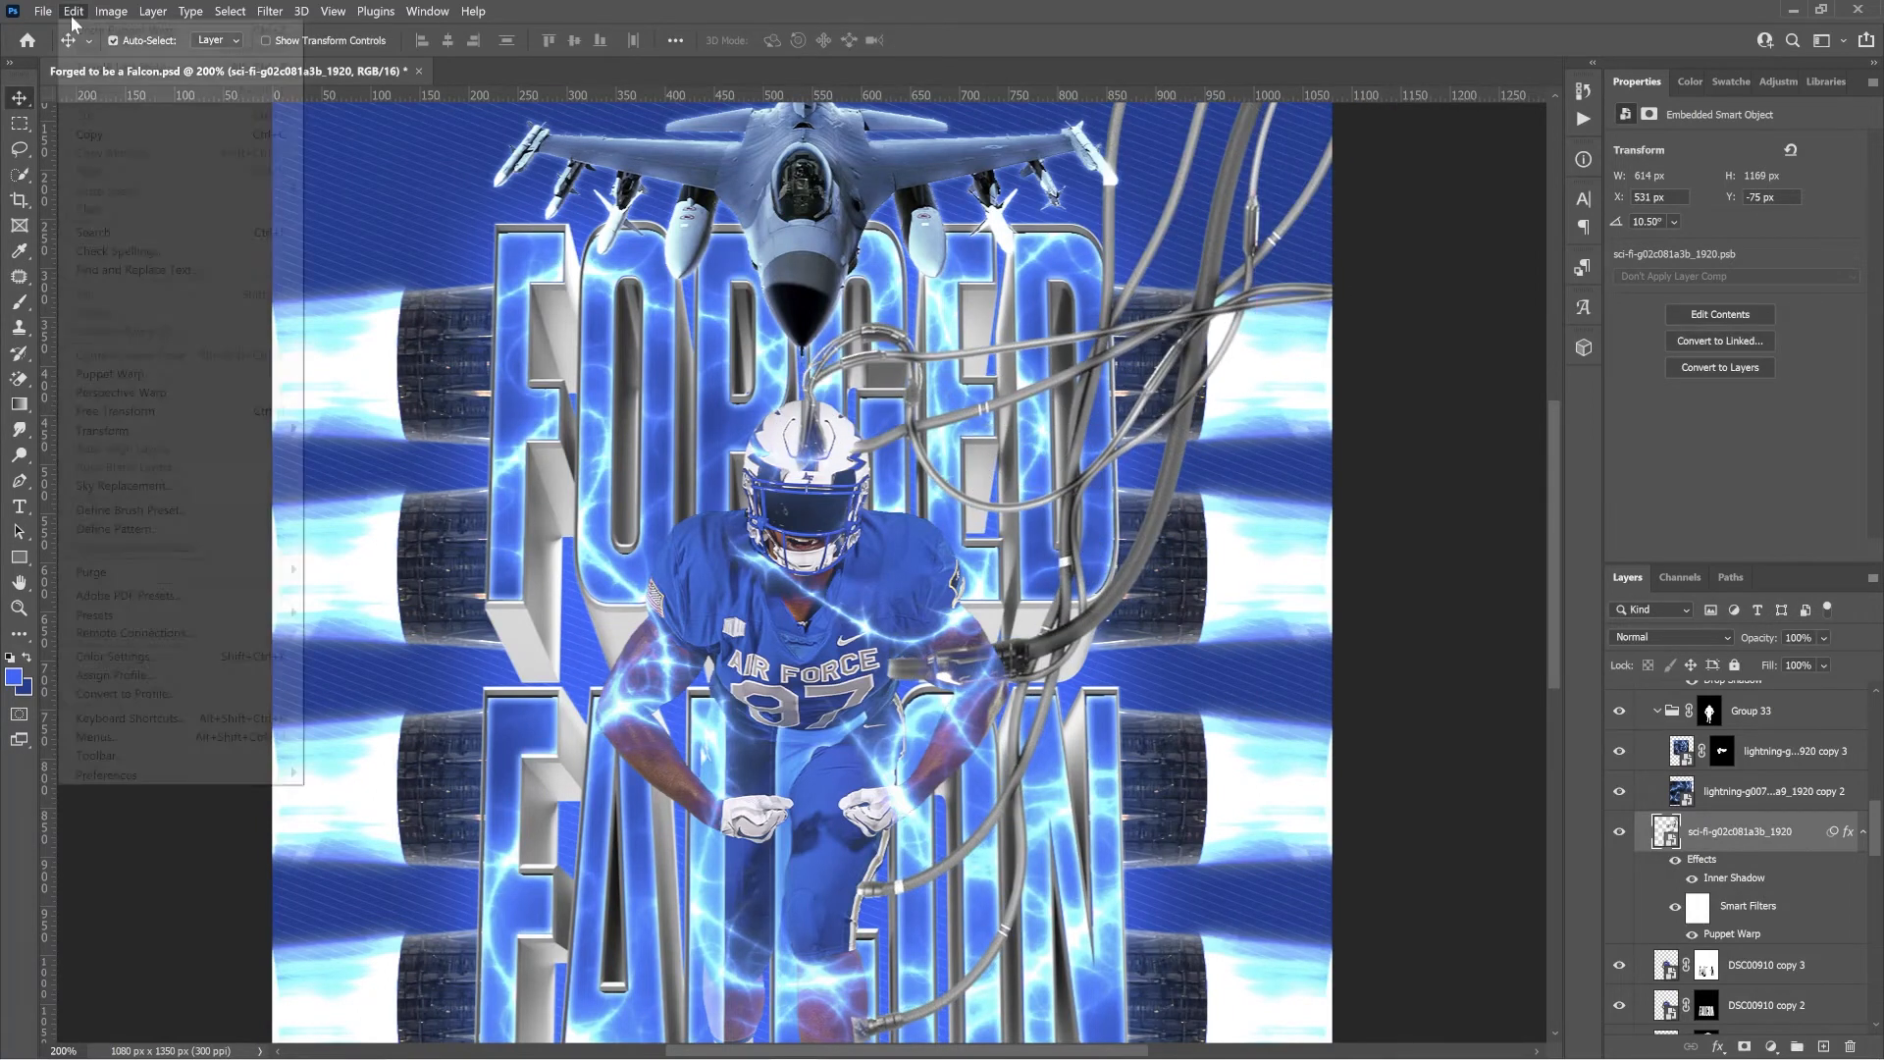
Clip a Curves adjustment to the cables and steepen it into a high-contrast curve with a point at input 104, output 198.
key(ctrl+0)
mouse_move(1691, 355)
mouse_down()
mouse_move(1678, 330)
mouse_move(1698, 362)
mouse_up()
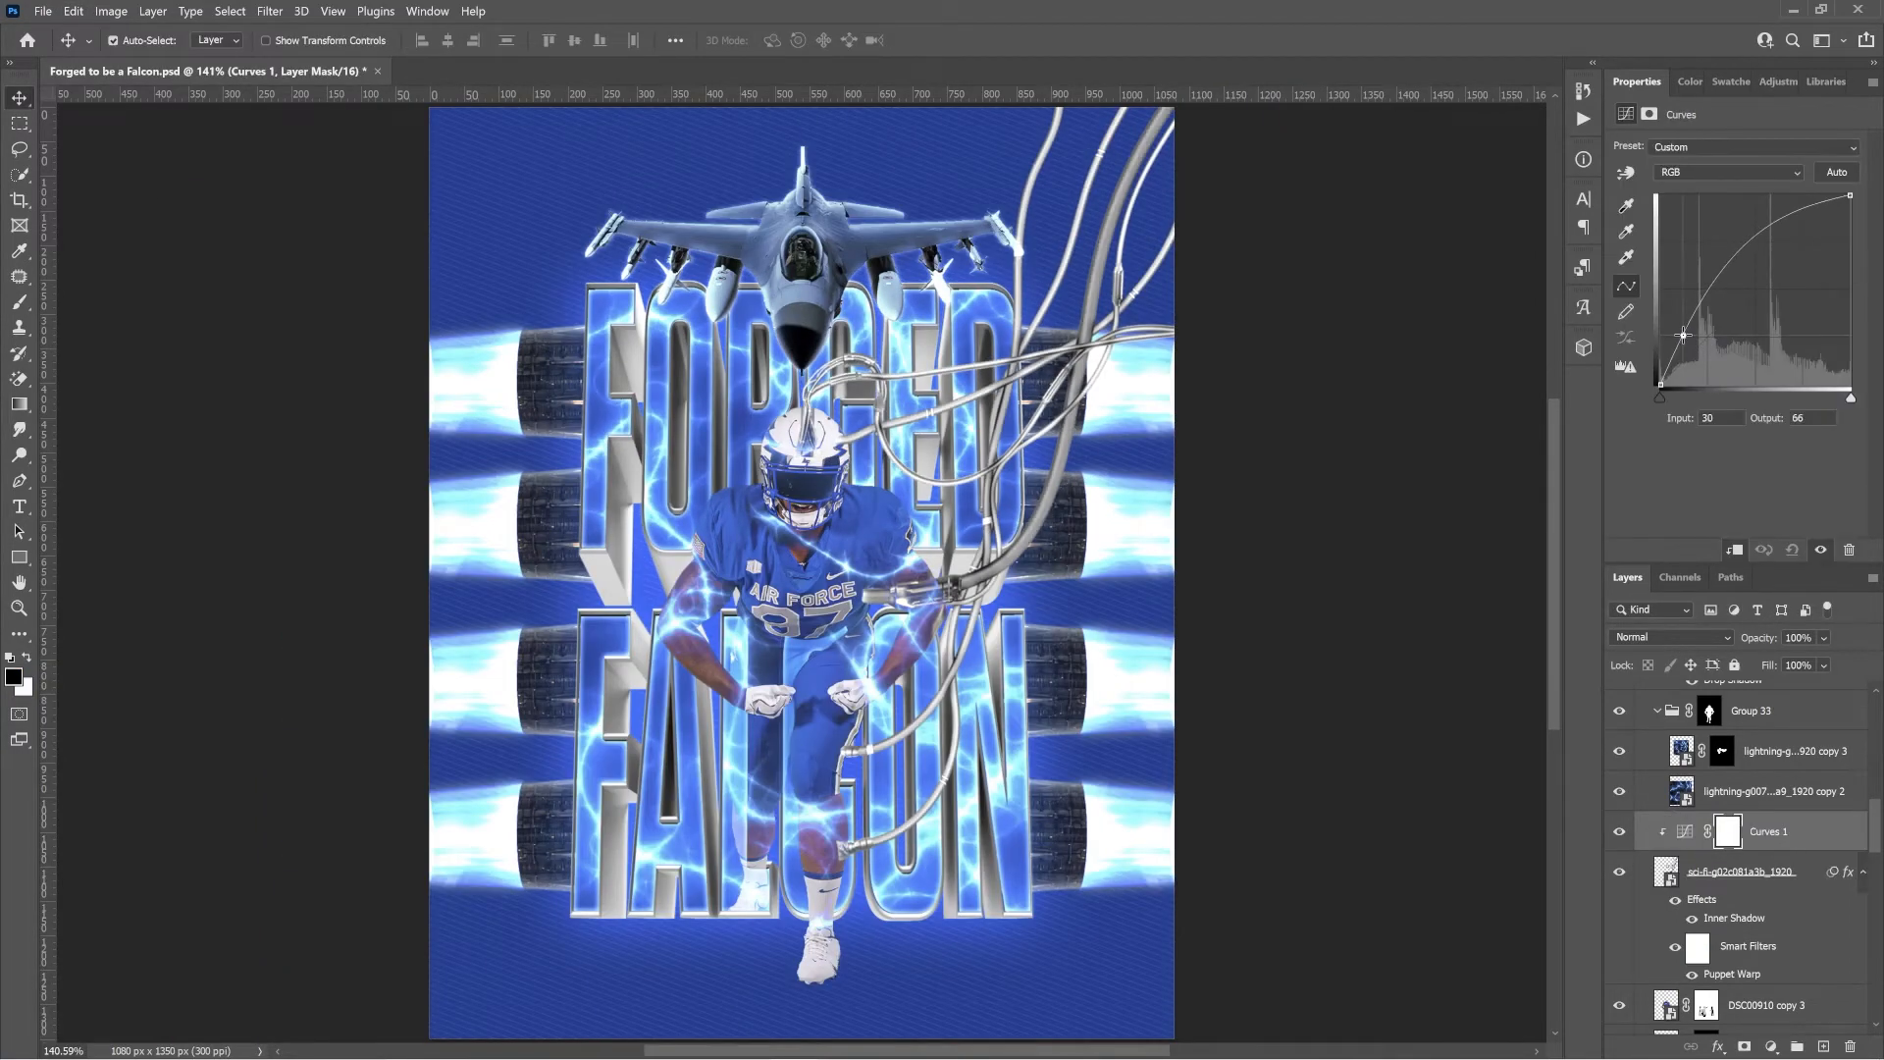
drag(1739, 305, 1730, 231)
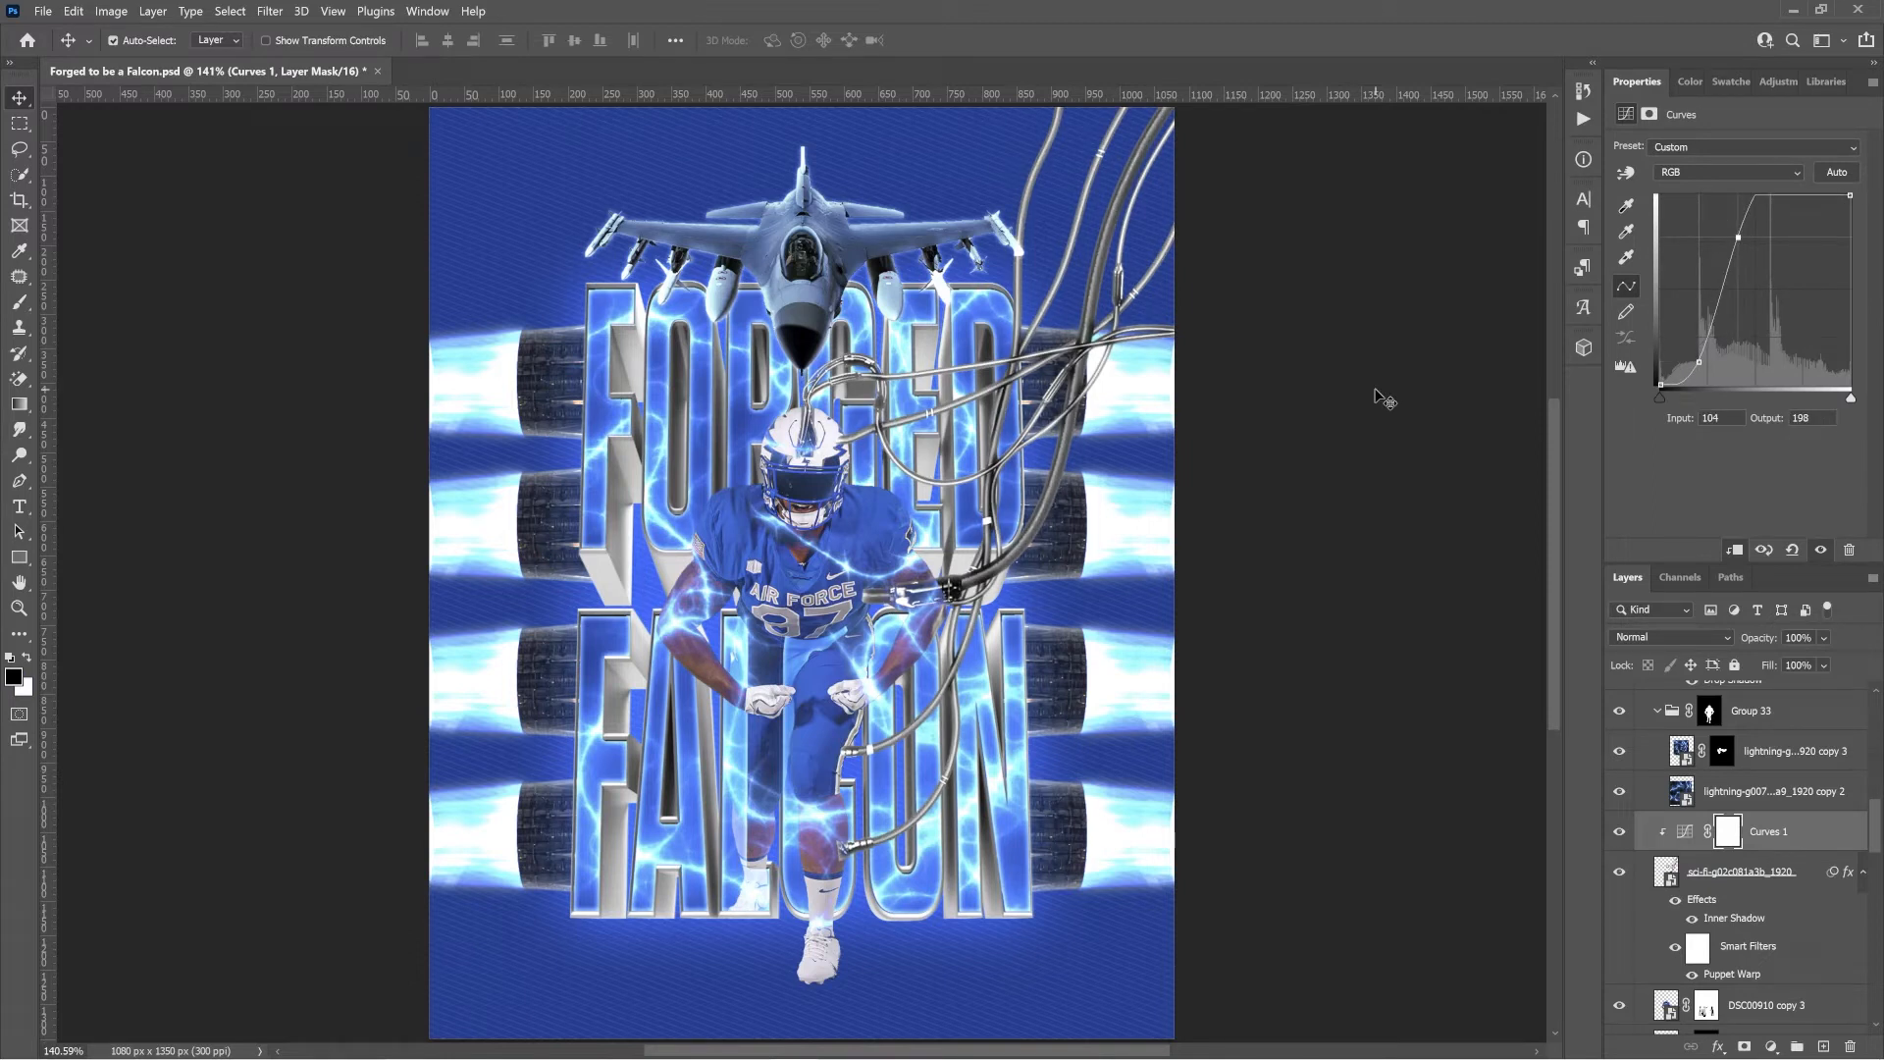
Clip a lightning layer in Lighten mode over the cables' Curves adjustment and try a different position for it.
drag(1772, 800, 1768, 851)
alt+click(1765, 852)
drag(1299, 524, 1204, 429)
key(ctrl+z)
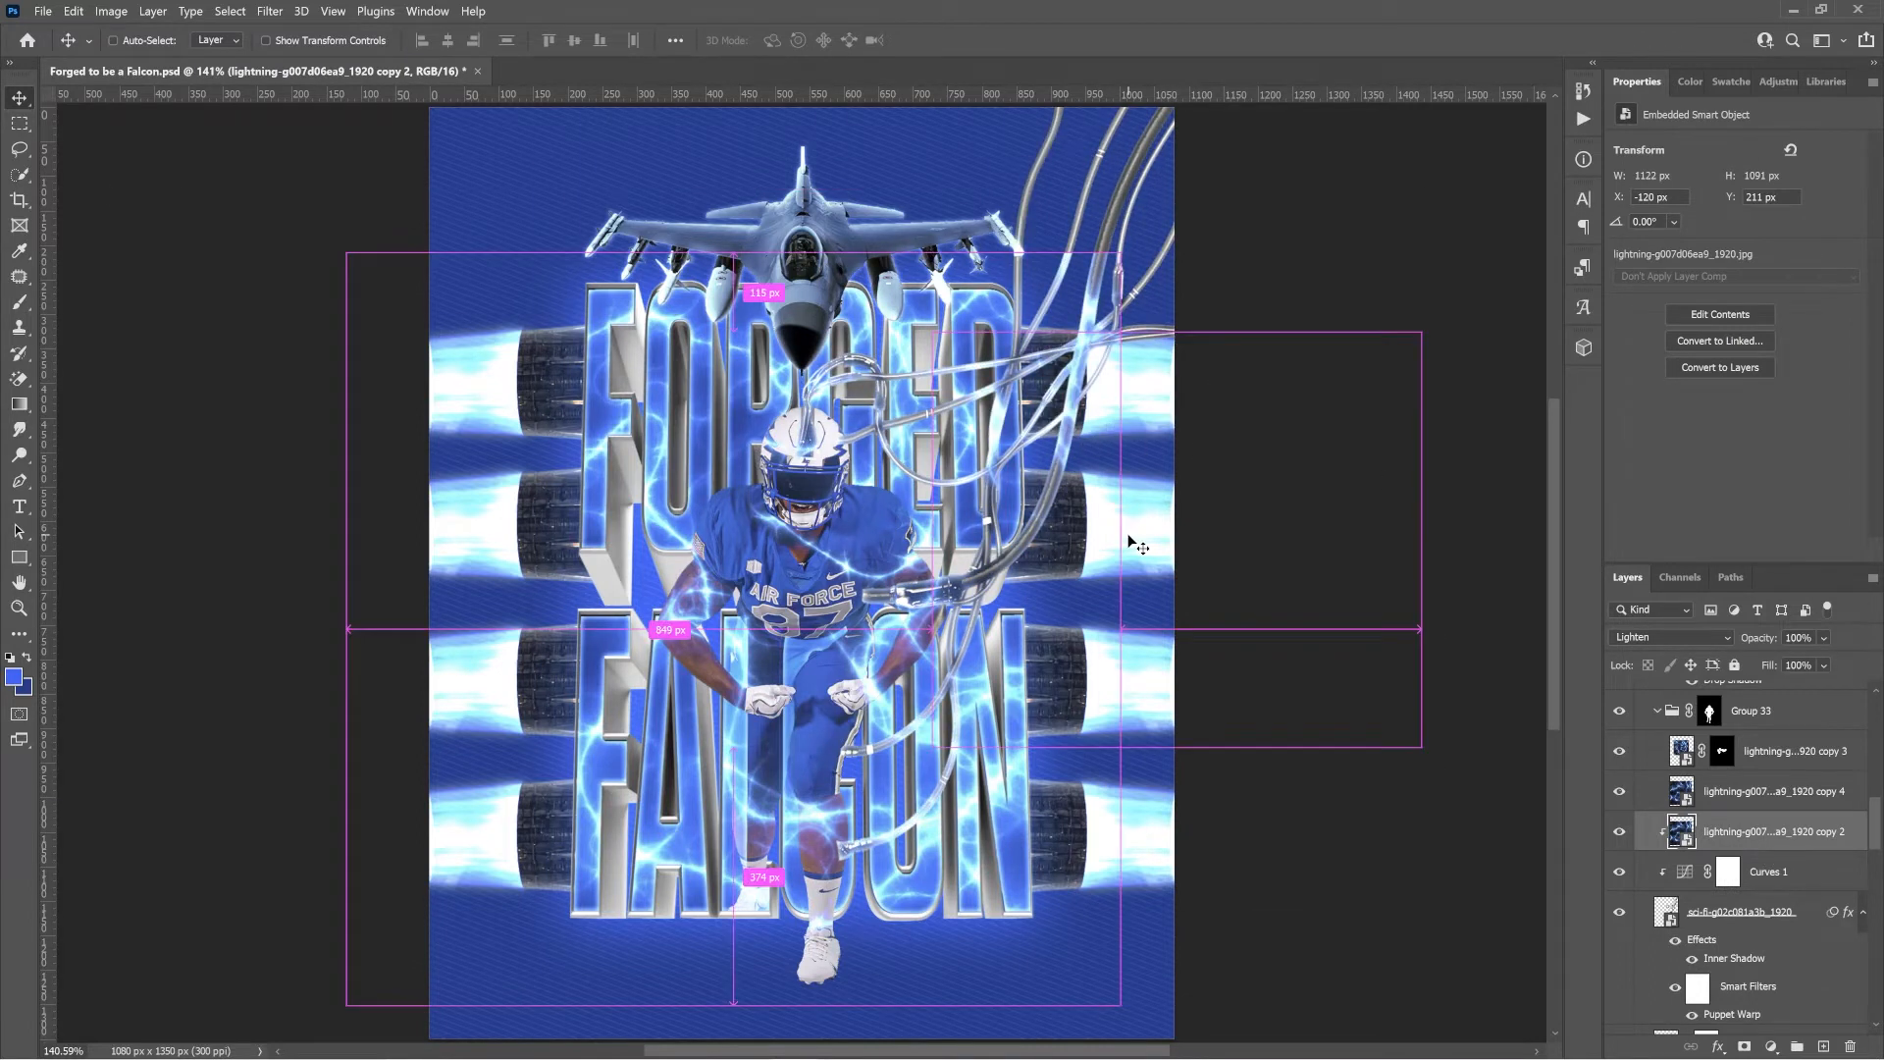
Mask the clipped lightning layer and paint it out on the upper-right cables with a smaller black brush.
click(1745, 1047)
key(x)
click(1089, 246)
key(ctrl+z)
click(142, 40)
drag(237, 146, 109, 147)
click(1080, 260)
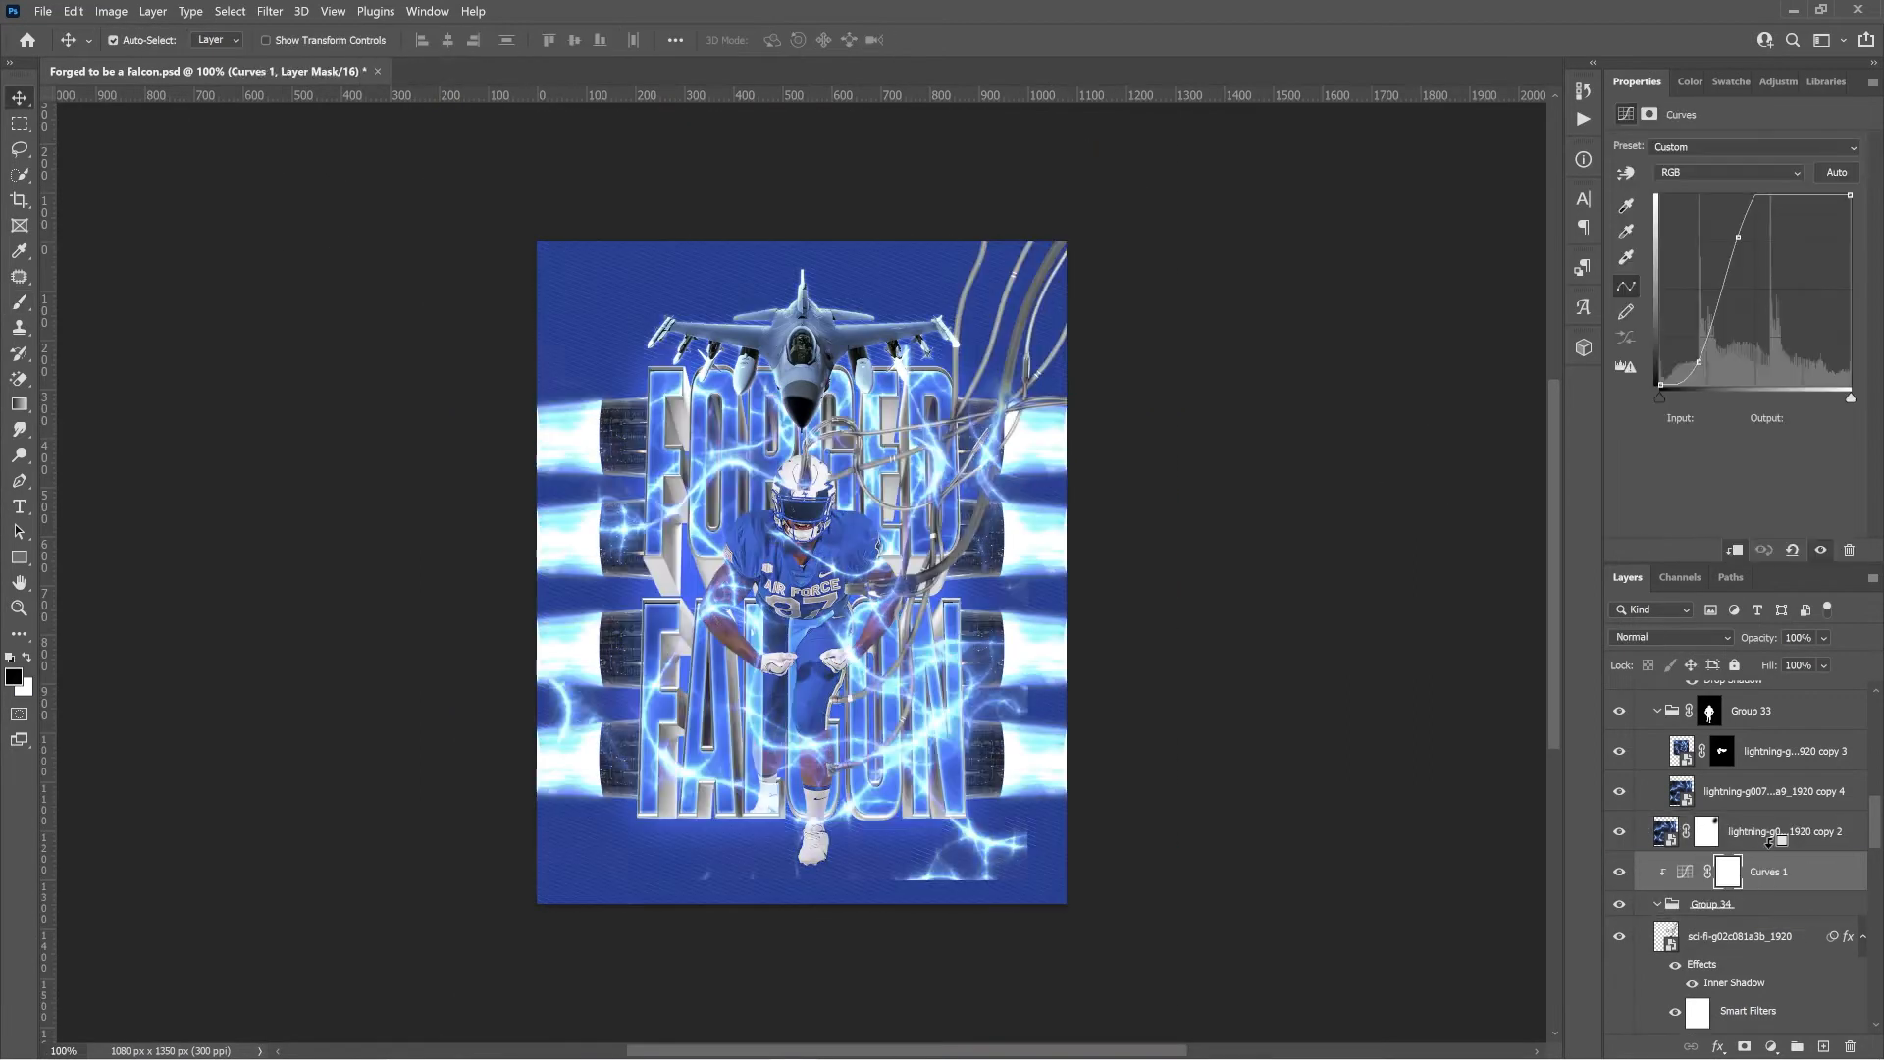
Flip a duplicate of the cables horizontally inside Group 34 and move it to the poster's left side.
click(73, 12)
mouse_move(108, 432)
click(363, 760)
drag(971, 662, 680, 643)
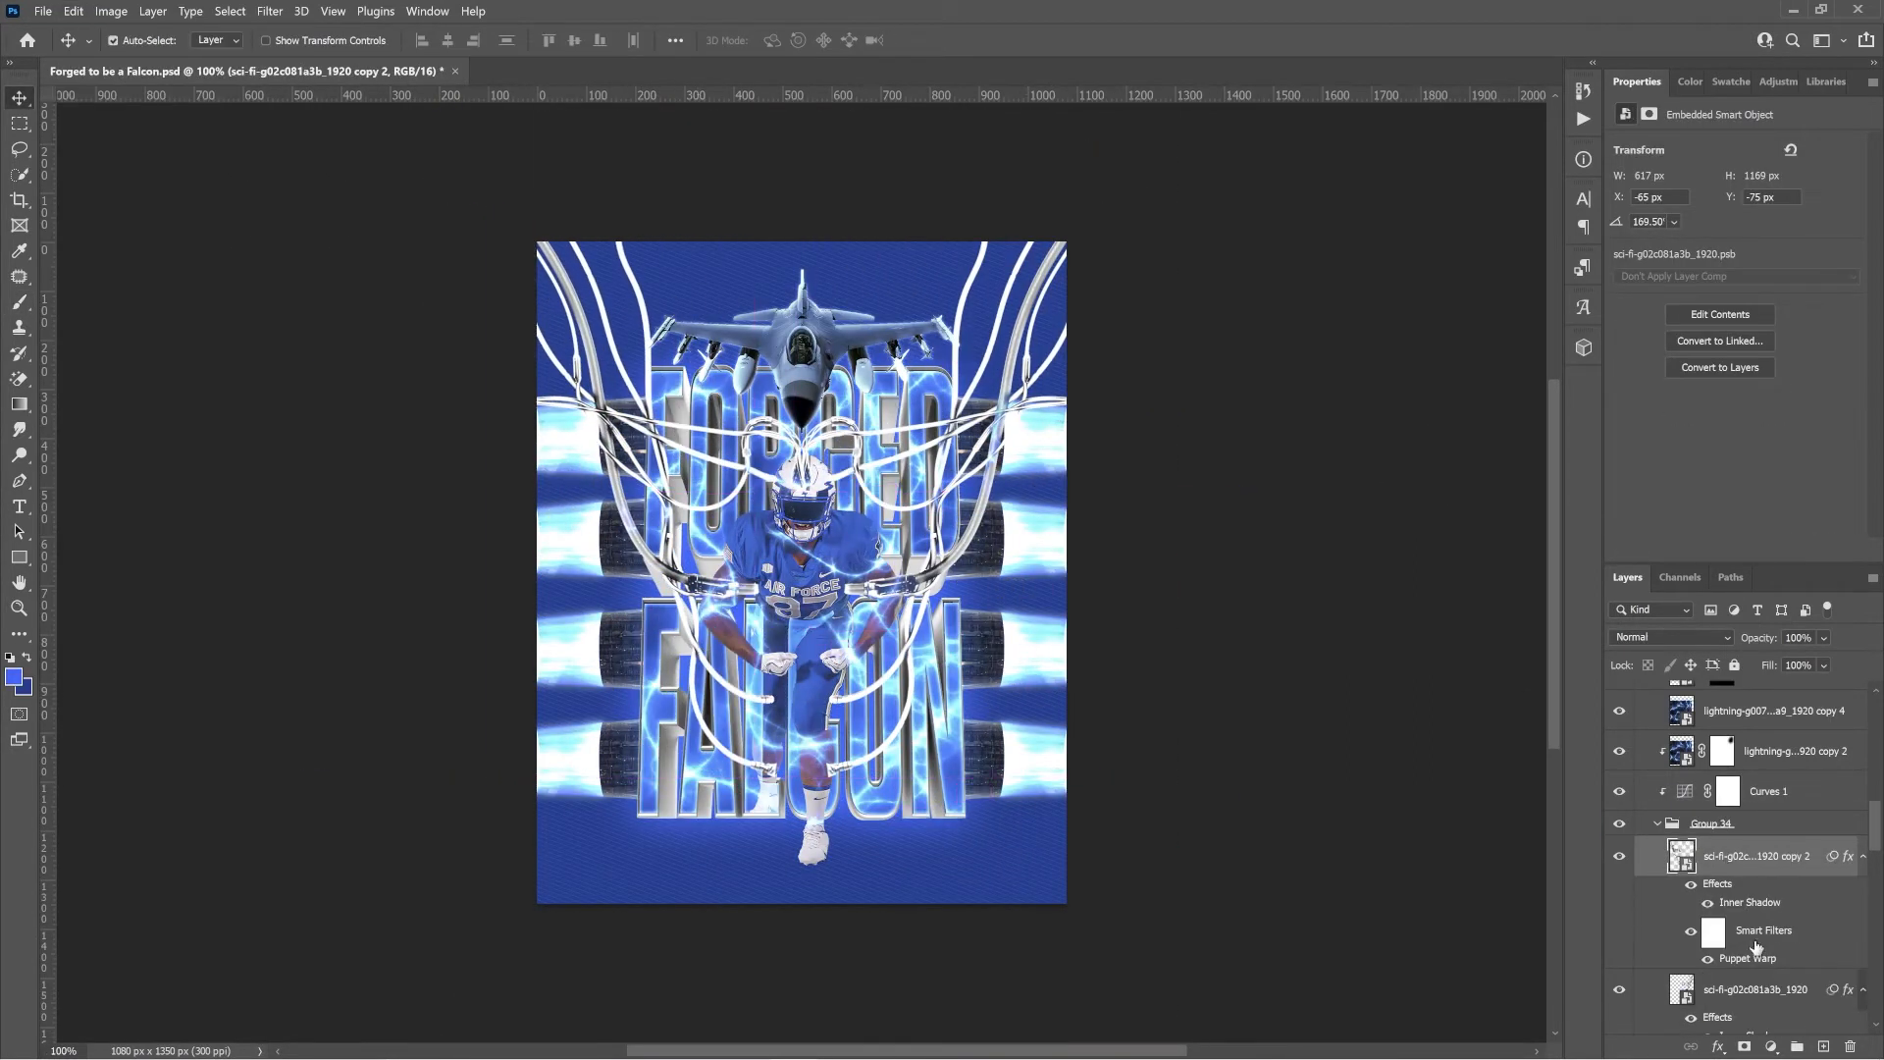
Move Curves 1 into Group 34 clipped to the mirrored cables, and clip a duplicate of it to the original cables.
click(1800, 790)
drag(1800, 790, 1775, 968)
key(ctrl+equal)
key(ctrl+alt+g)
scroll(1775, 883, down, 2)
click(1756, 776)
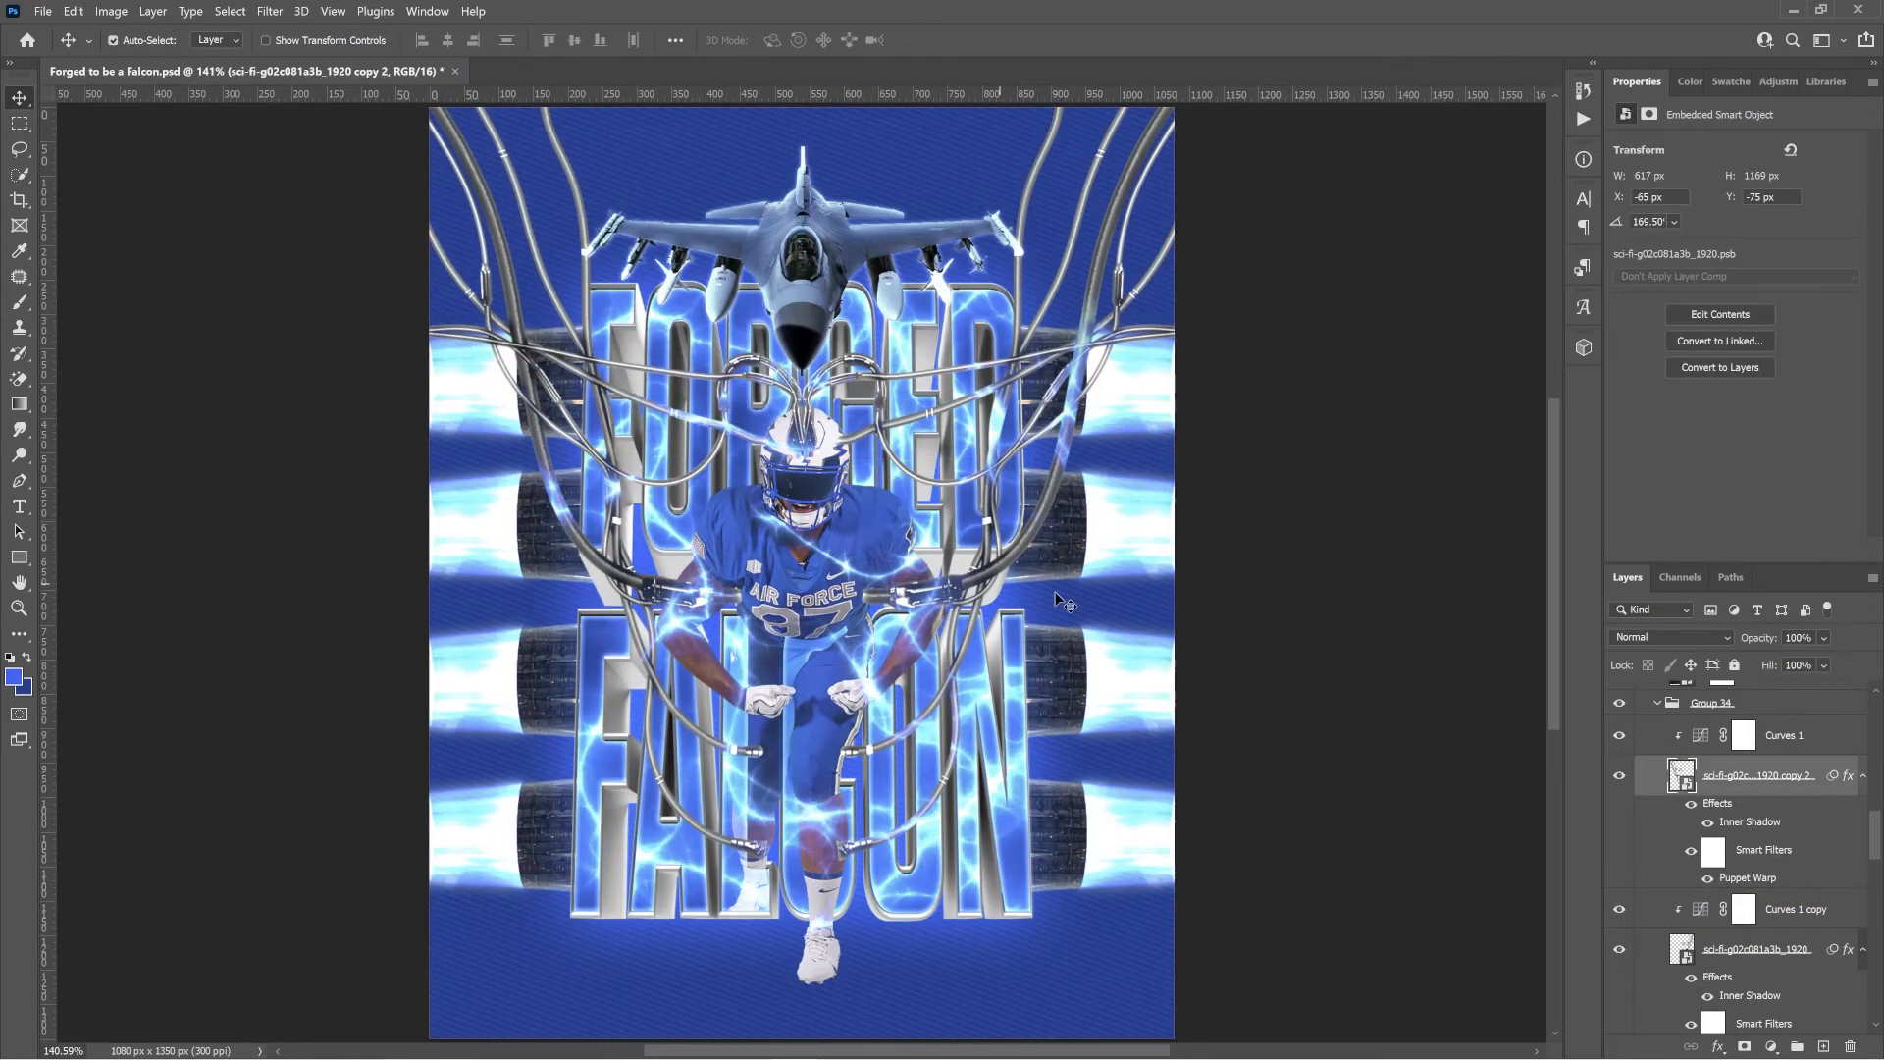
key(ctrl+minus)
key(ctrl+z)
key(ctrl+j)
drag(1767, 734, 1763, 886)
Shift the mirrored cable copy down the poster and remove its Puppet Warp smart filter.
click(1757, 776)
key(ctrl+t)
click(1056, 437)
drag(954, 503, 793, 645)
right_click(1757, 851)
click(1766, 914)
Transform the cable copy to 1277 × 521 px at 96.79° so it runs across the poster's lower left.
key(ctrl+t)
drag(809, 746, 754, 586)
drag(894, 645, 911, 720)
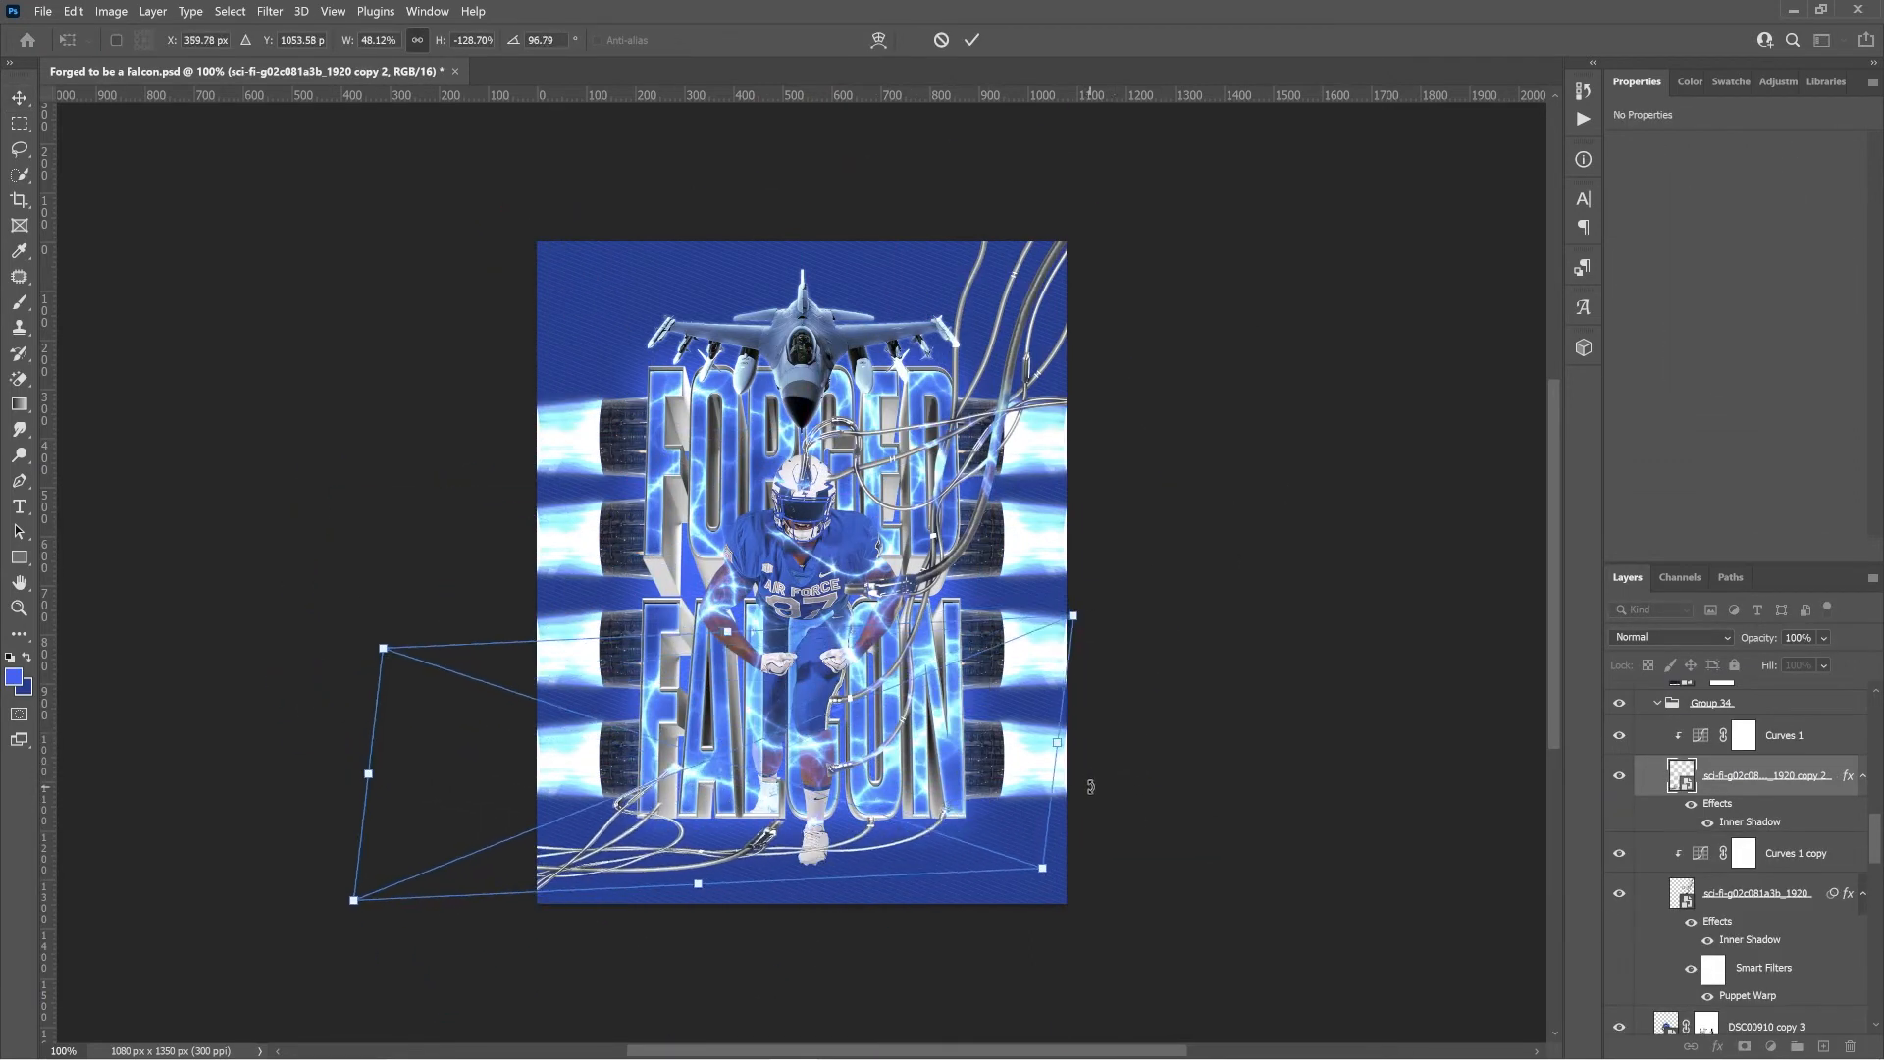
key(Return)
Load the FALCON letter faces as a selection and use it to mask the lower-left cables.
key(ctrl+equal)
scroll(1788, 826, down, 3)
scroll(1788, 826, up, 5)
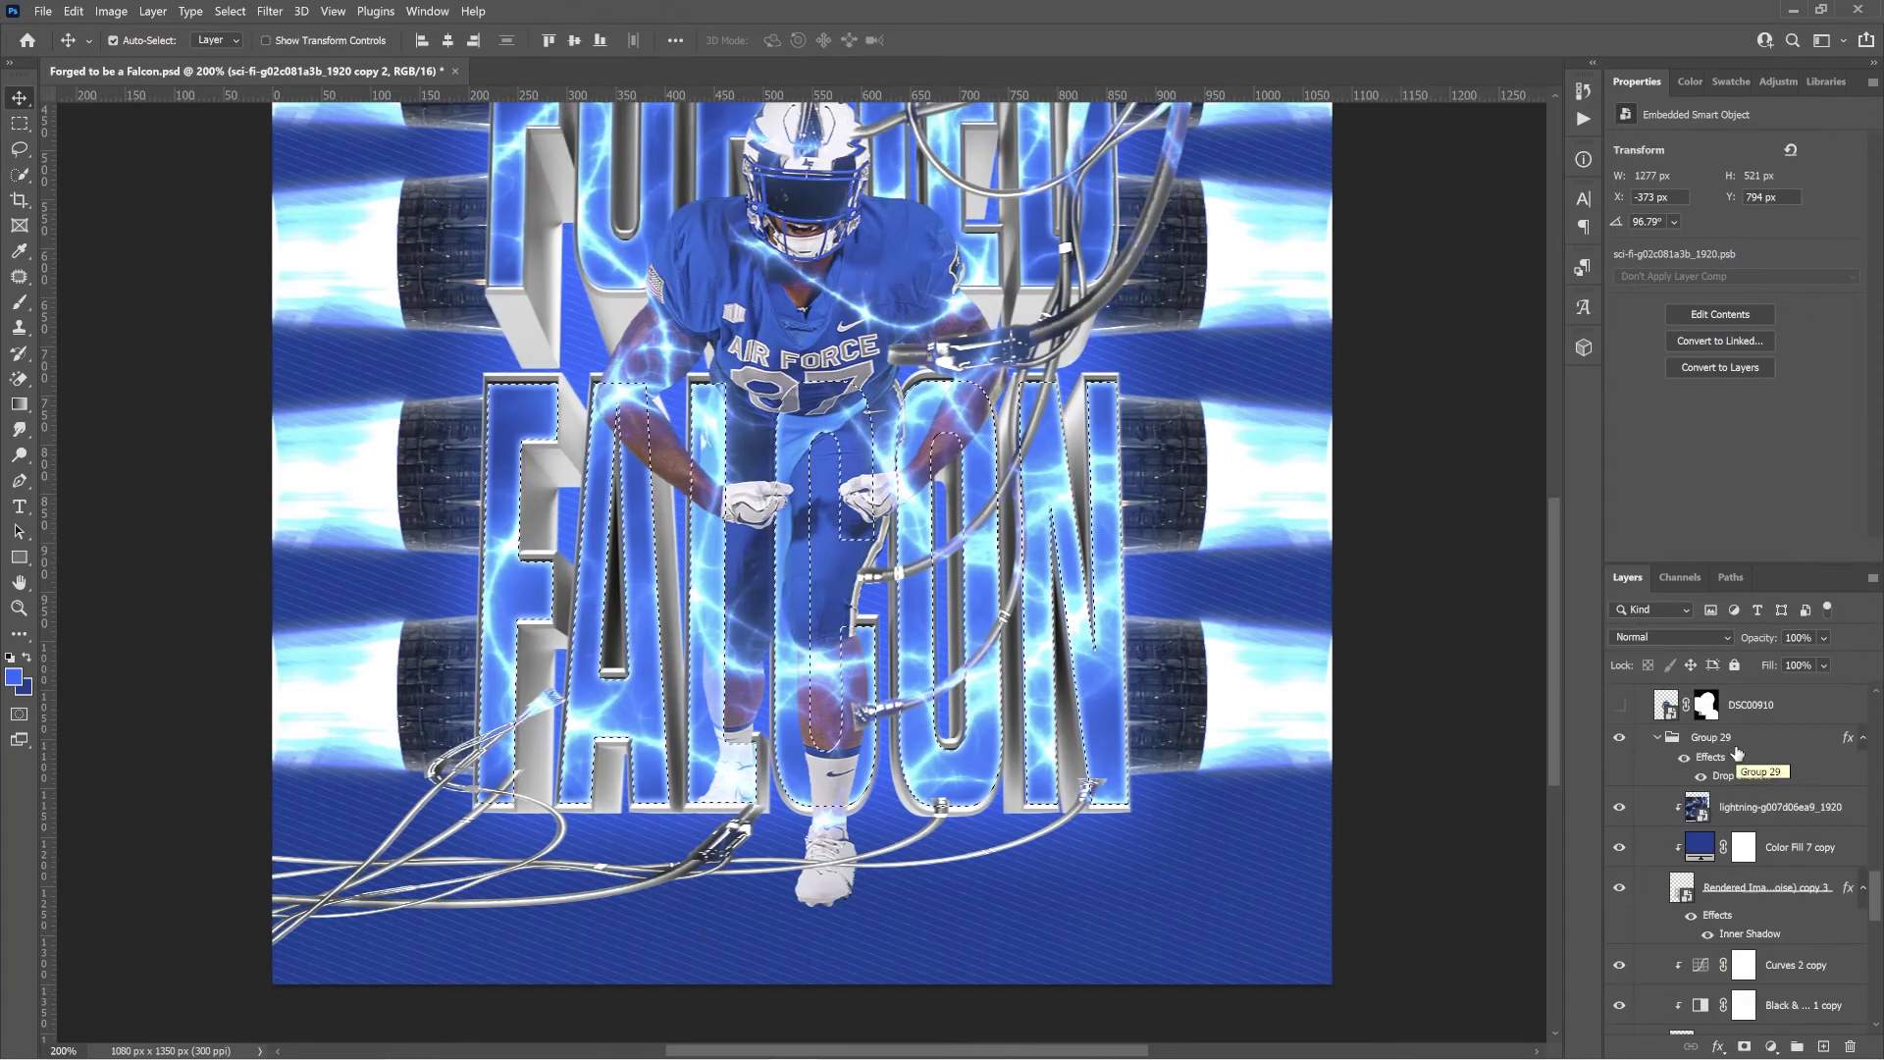
click(1722, 936)
Refine the lower-left cables' mask around the loose cable end beside FALCON with brushes up to 35 px.
key(bracketleft)
key(bracketleft)
key(bracketleft)
key(bracketleft)
key(bracketleft)
drag(511, 727, 482, 744)
click(143, 40)
drag(58, 147, 230, 147)
drag(509, 776, 494, 788)
key(ctrl+0)
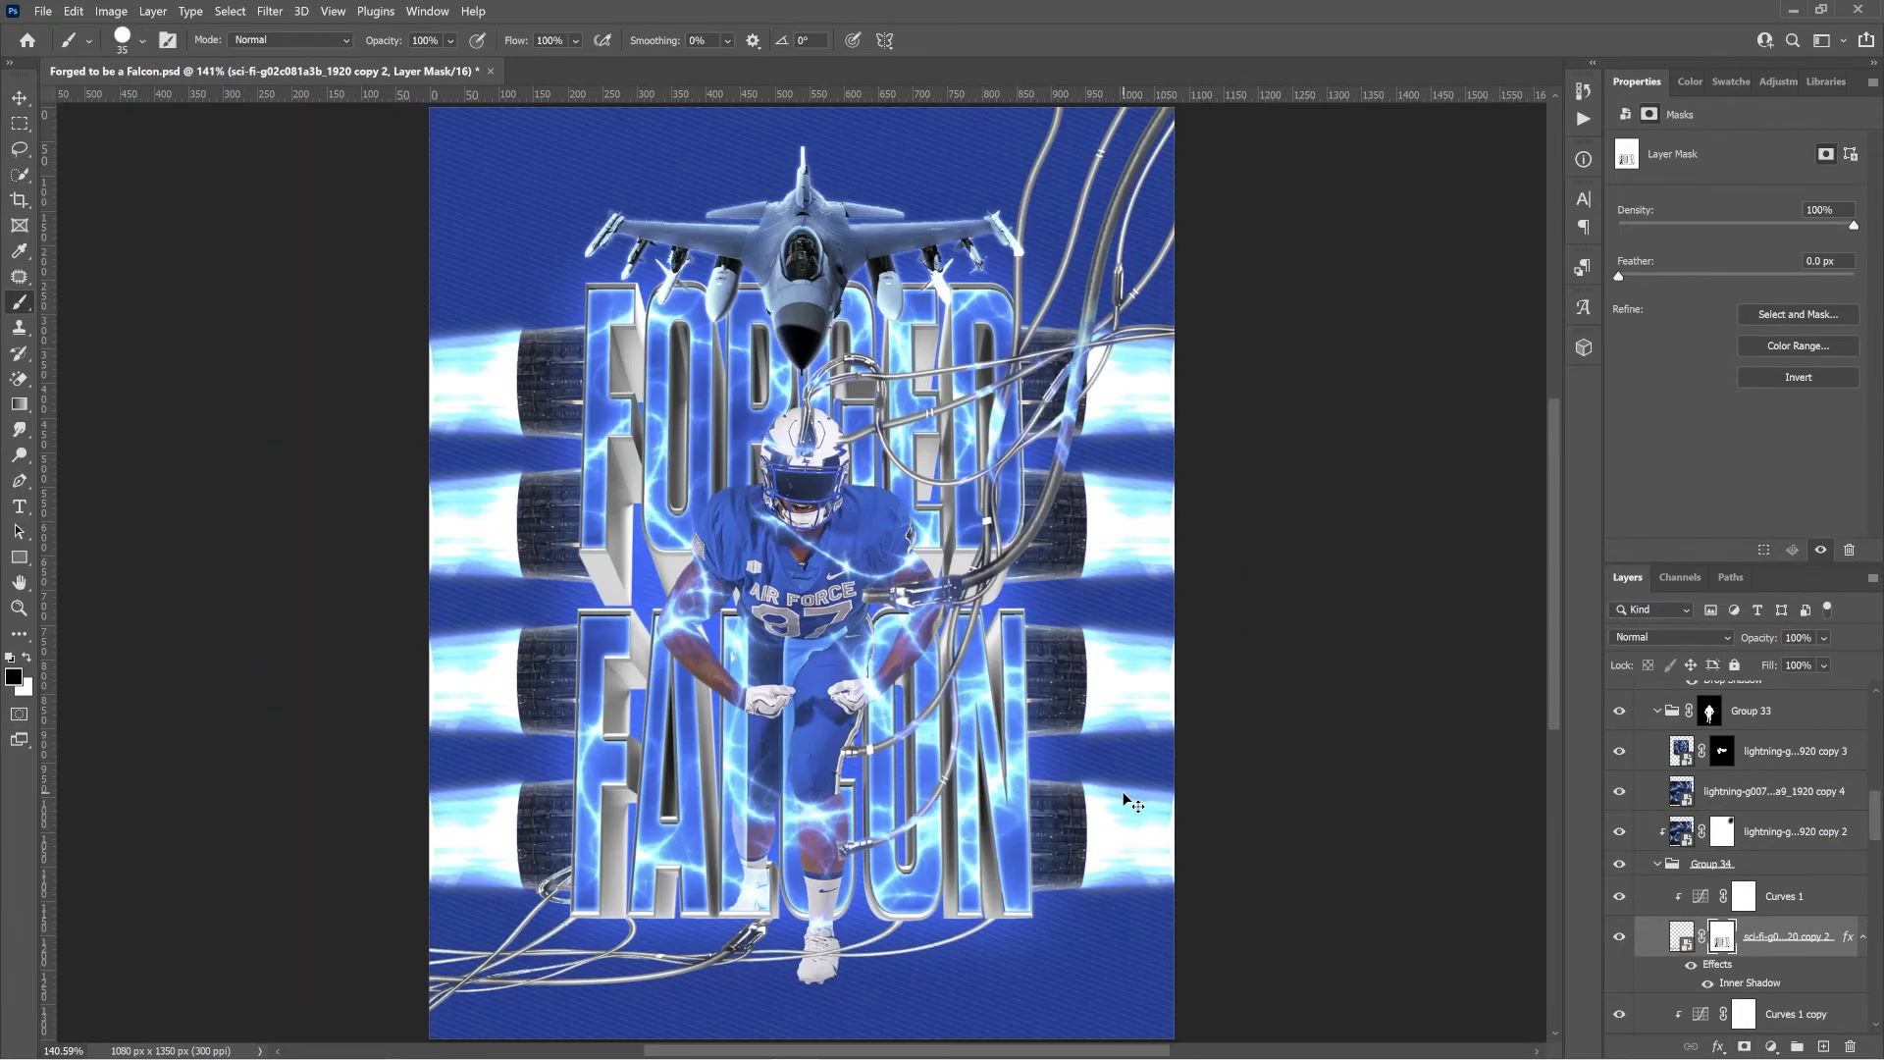
Move the lower-left cables and their Curves adjustment out of Group 34 and give the group a layer mask.
key(ctrl+minus)
key(v)
shift+click(1786, 897)
drag(1805, 930, 1808, 893)
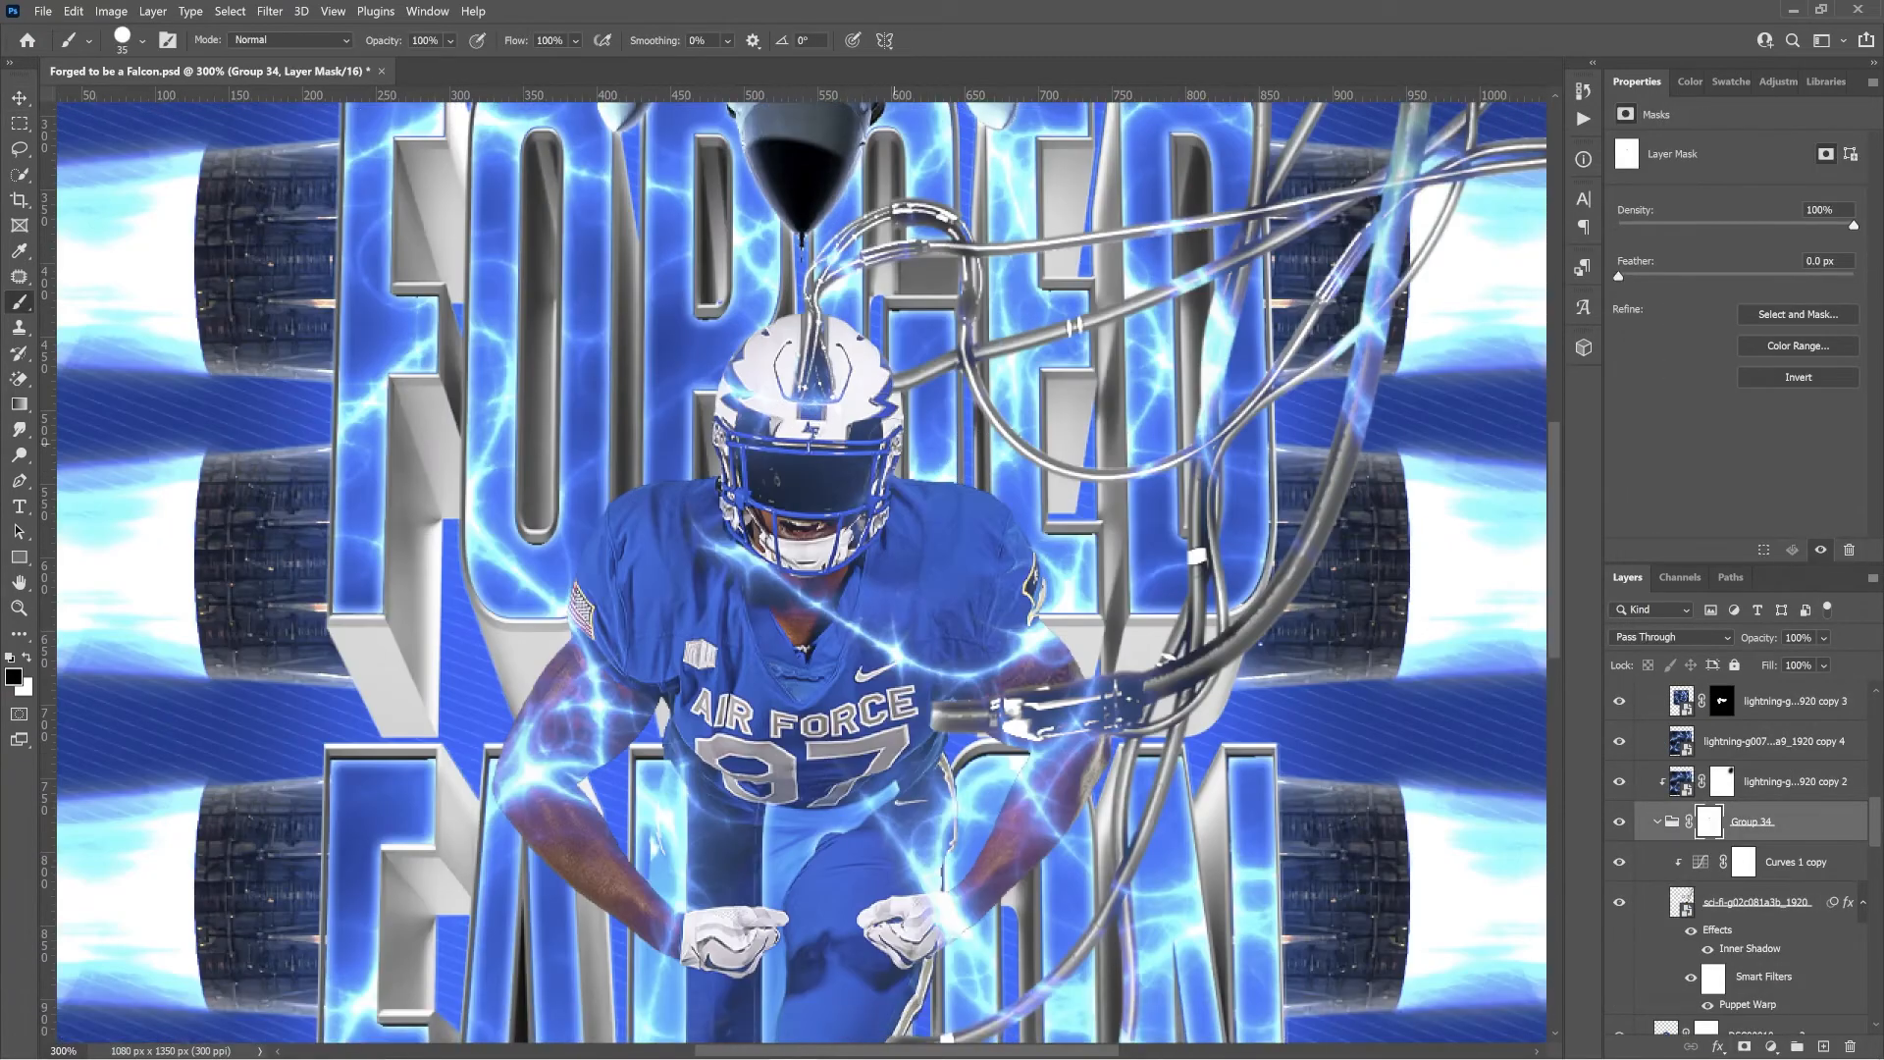
Paint out the cable connector overlapping the player's arm on Group 34's mask, enlarging the brush to at least 45 px.
scroll(962, 561, down, 3)
drag(957, 491, 1031, 465)
scroll(1178, 393, up, 2)
key(bracketright)
key(bracketright)
key(bracketright)
key(bracketright)
key(bracketright)
key(bracketright)
key(bracketright)
key(bracketright)
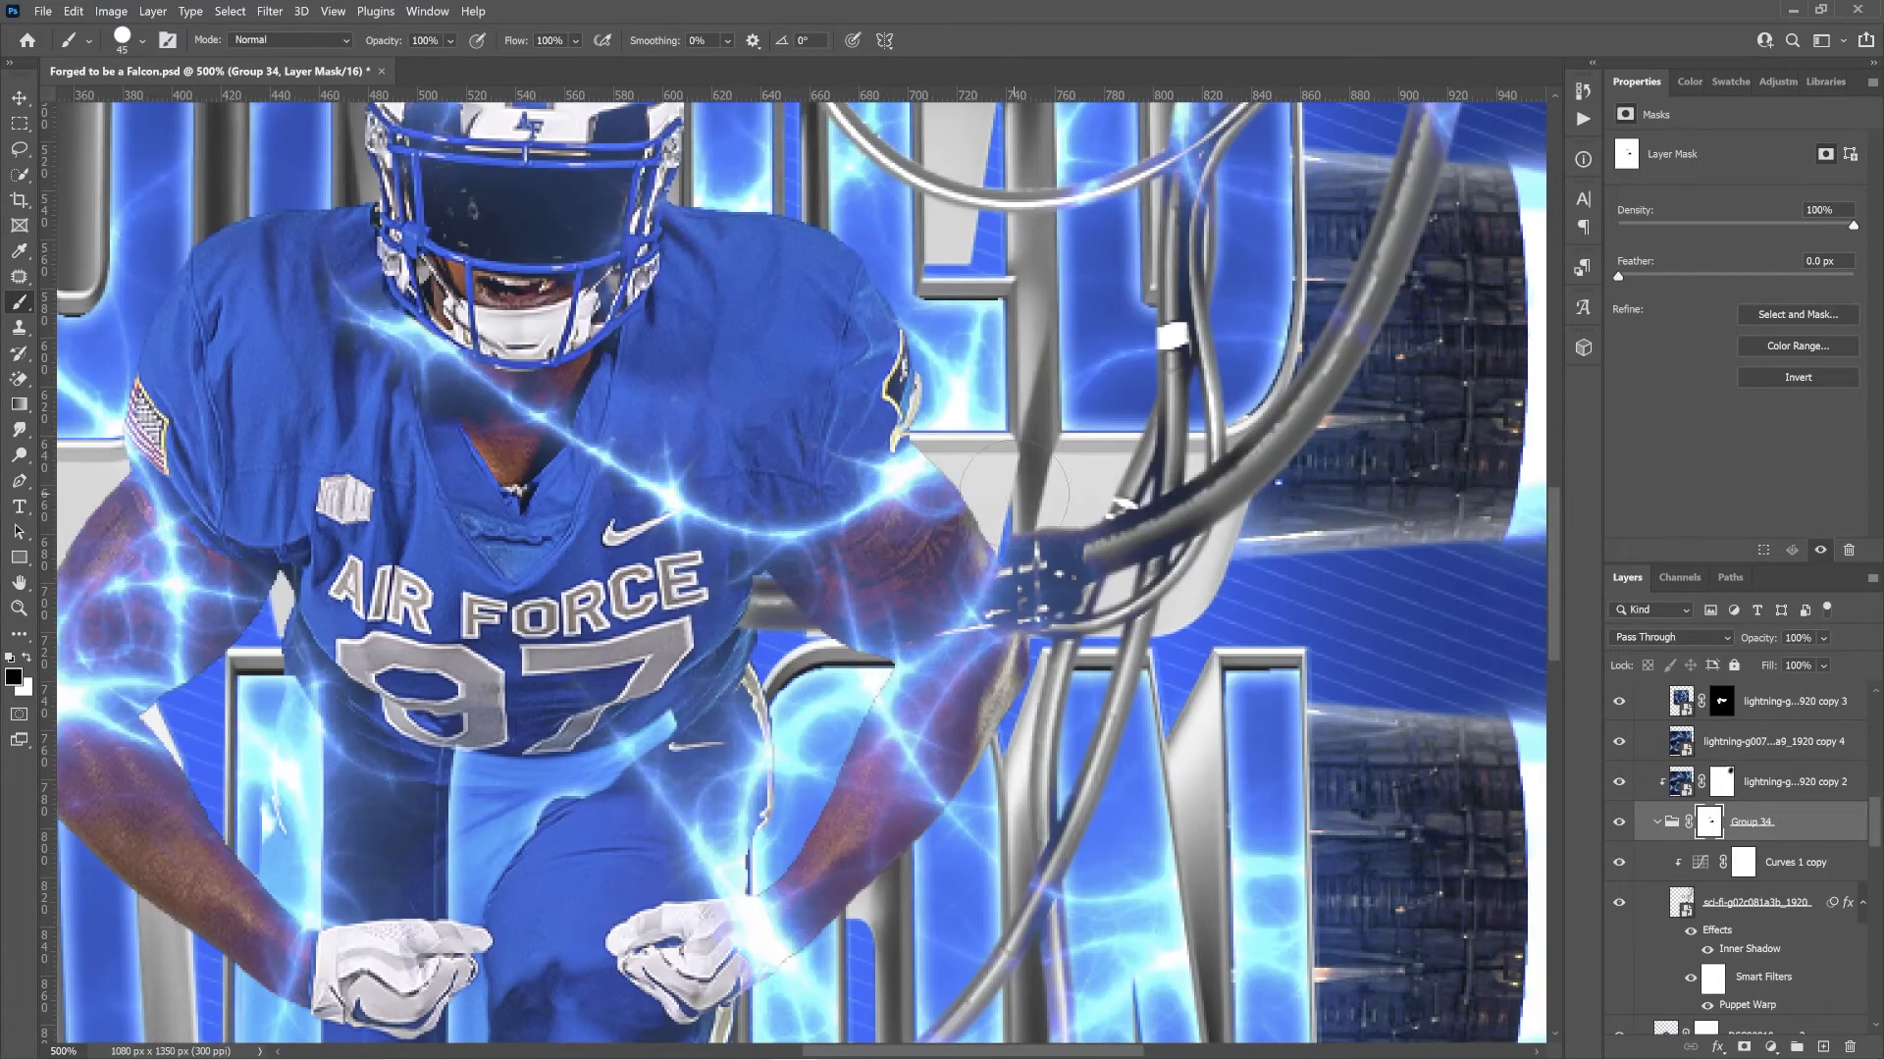
Touch up Group 34's mask where the cables meet the player's leg, using brushes of 70 px and larger.
key(x)
scroll(942, 608, down, 1)
scroll(805, 736, down, 3)
scroll(804, 736, left, 2)
key(x)
scroll(798, 608, down, 1)
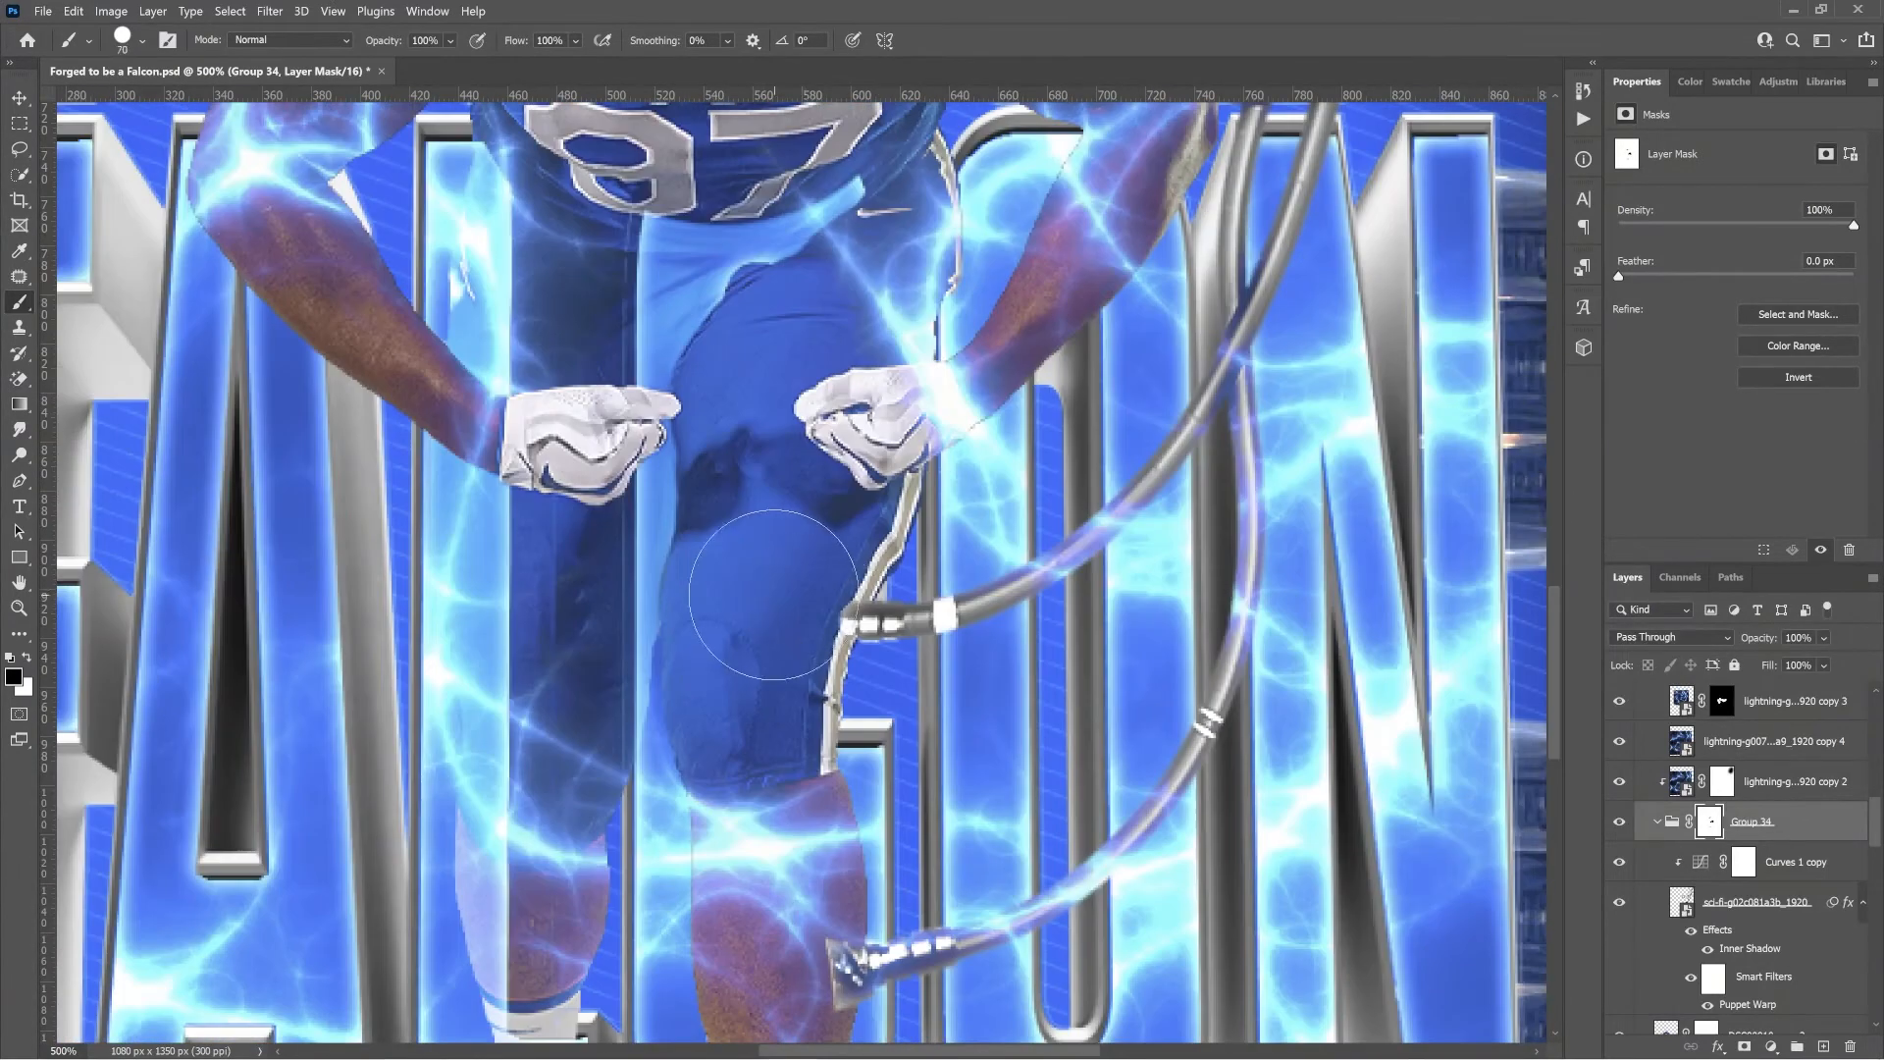
key(bracketright)
key(bracketright)
key(bracketright)
scroll(772, 628, down, 2)
scroll(771, 896, down, 1)
key(bracketright)
key(bracketright)
key(bracketright)
key(bracketright)
key(bracketright)
key(ctrl+0)
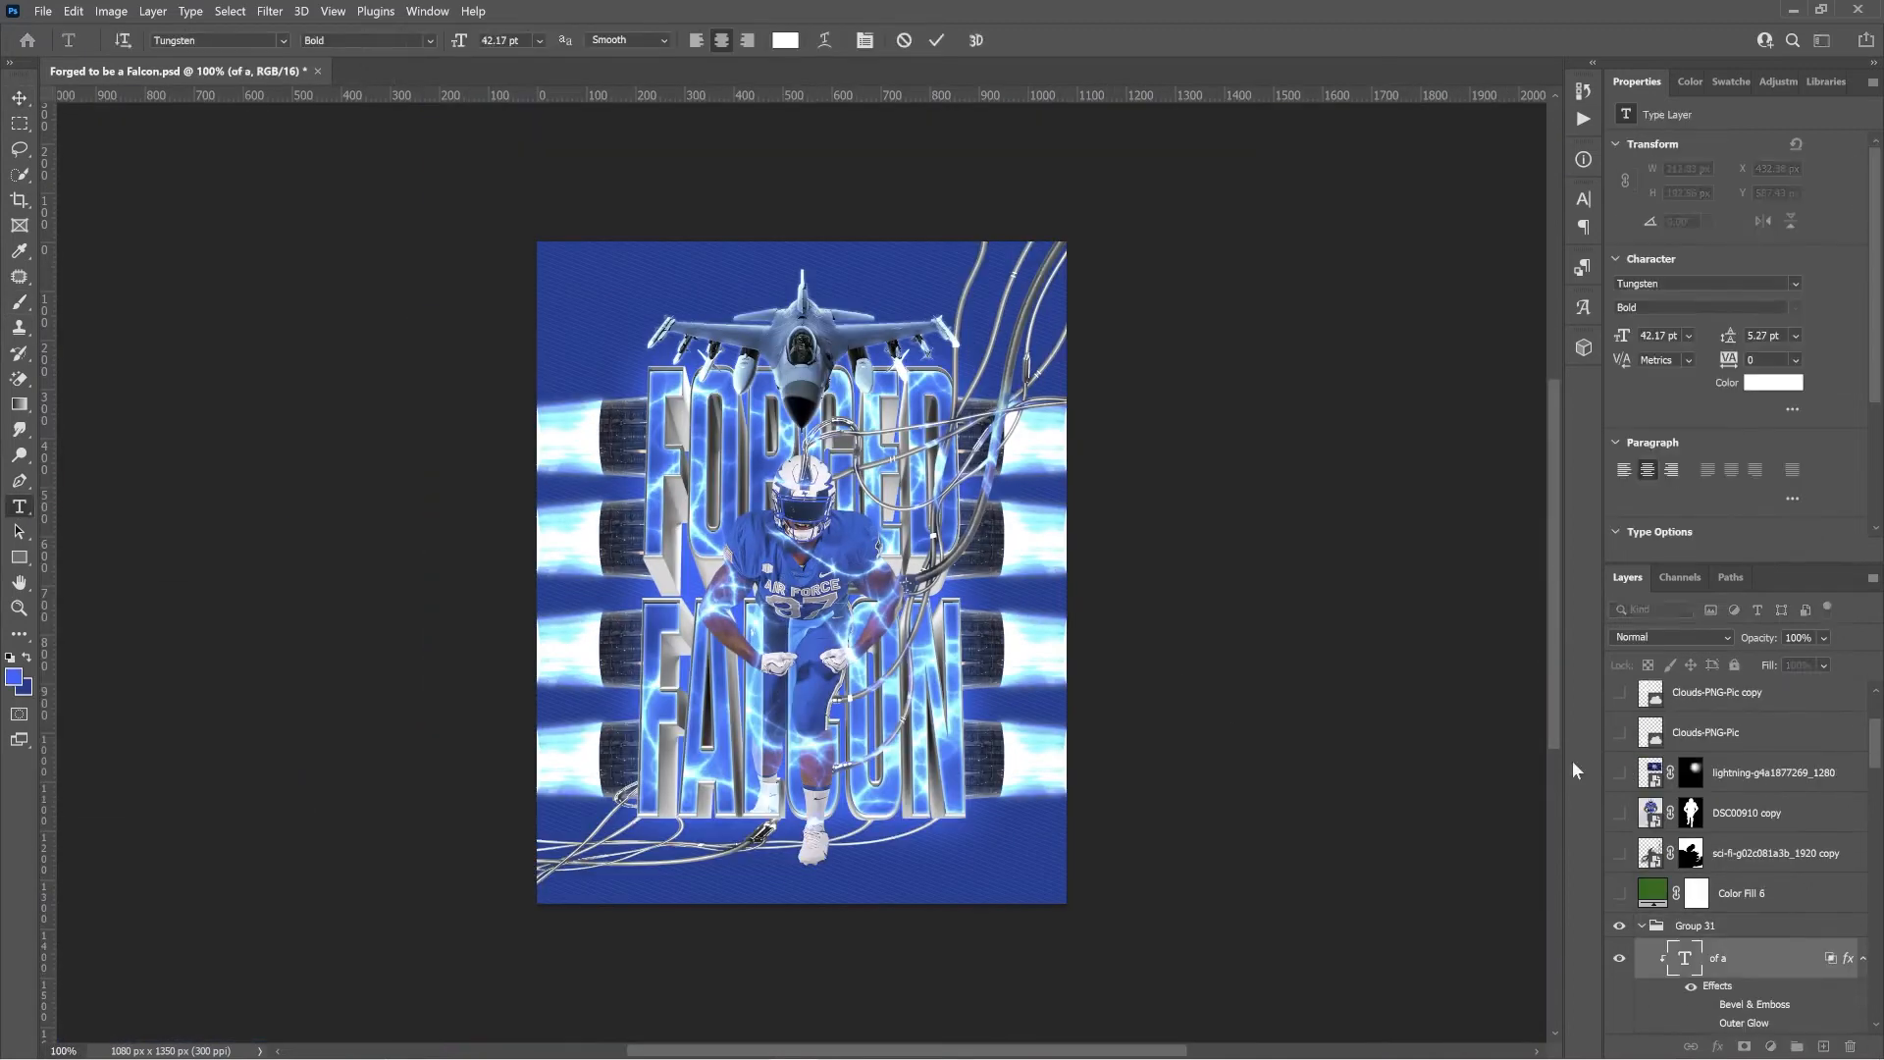
Change the "of a" text layer to "to be a" in solid white and hide its Bevel & Emboss and Outer Glow.
key(v)
scroll(1686, 865, down, 4)
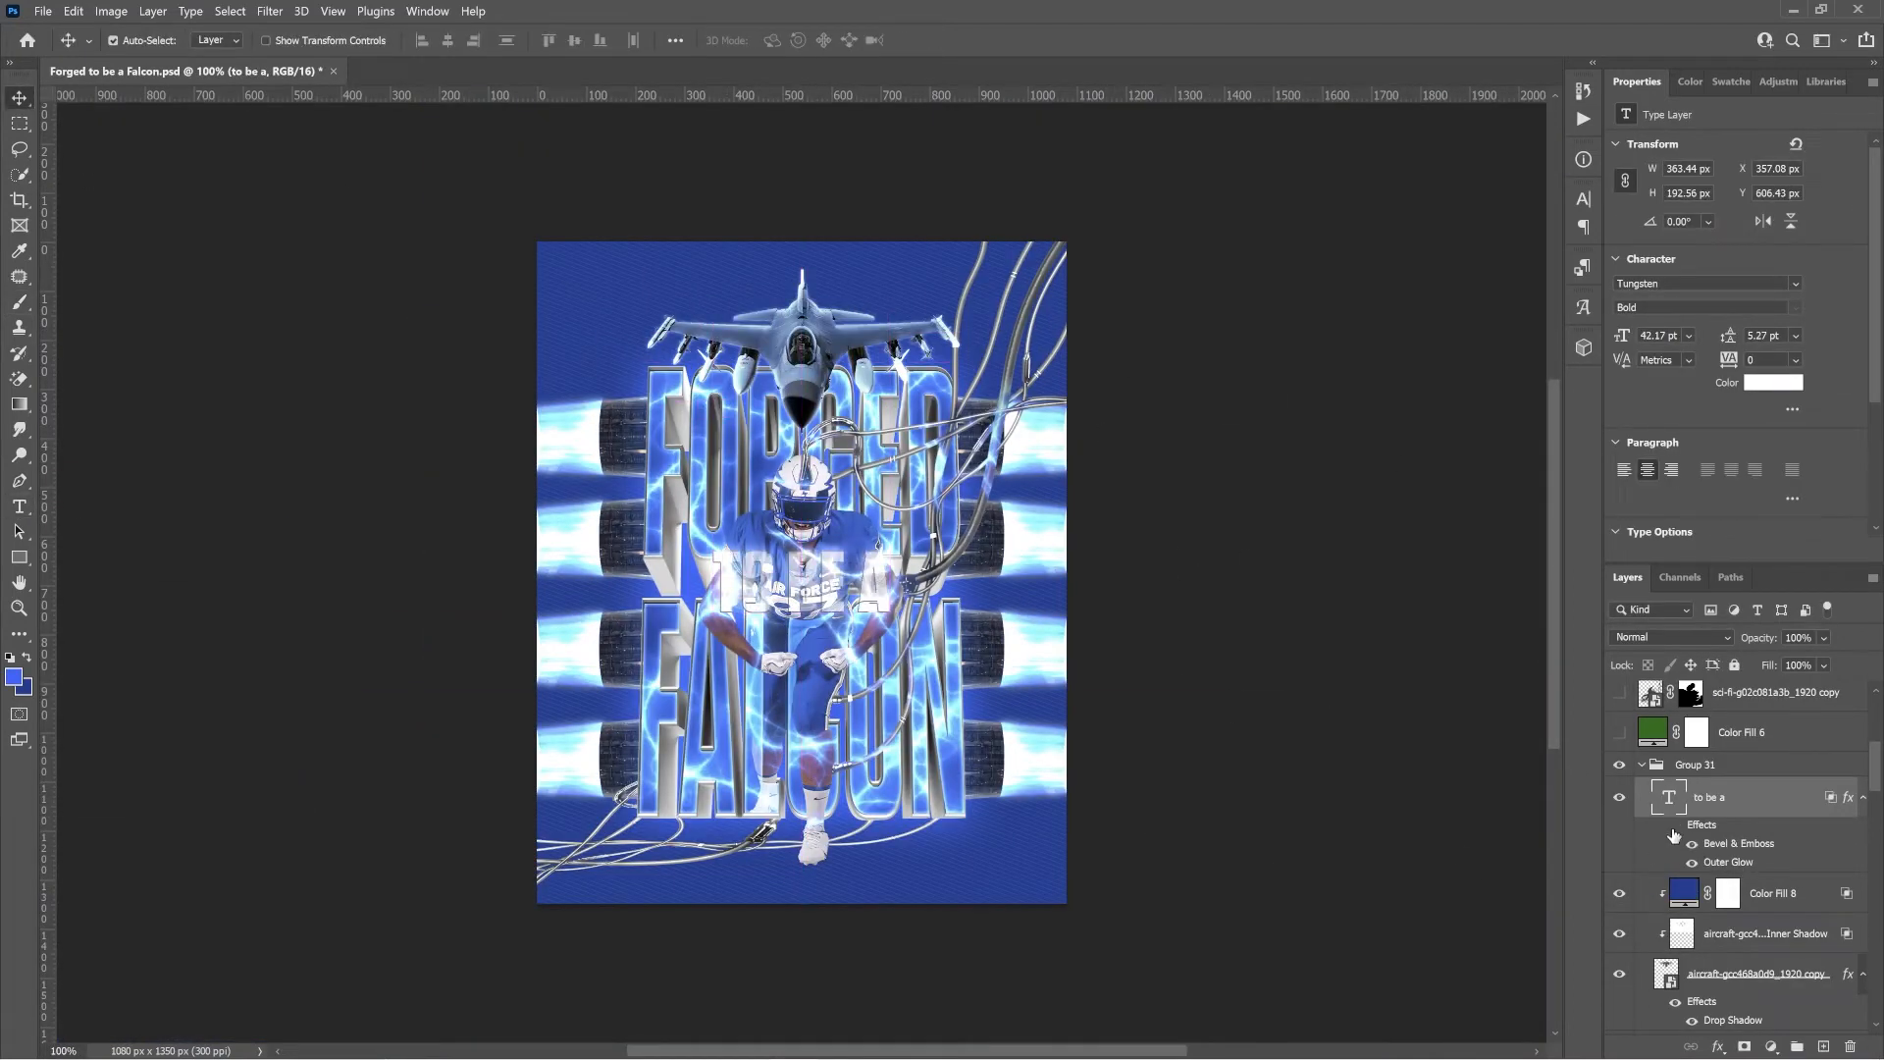
click(1749, 372)
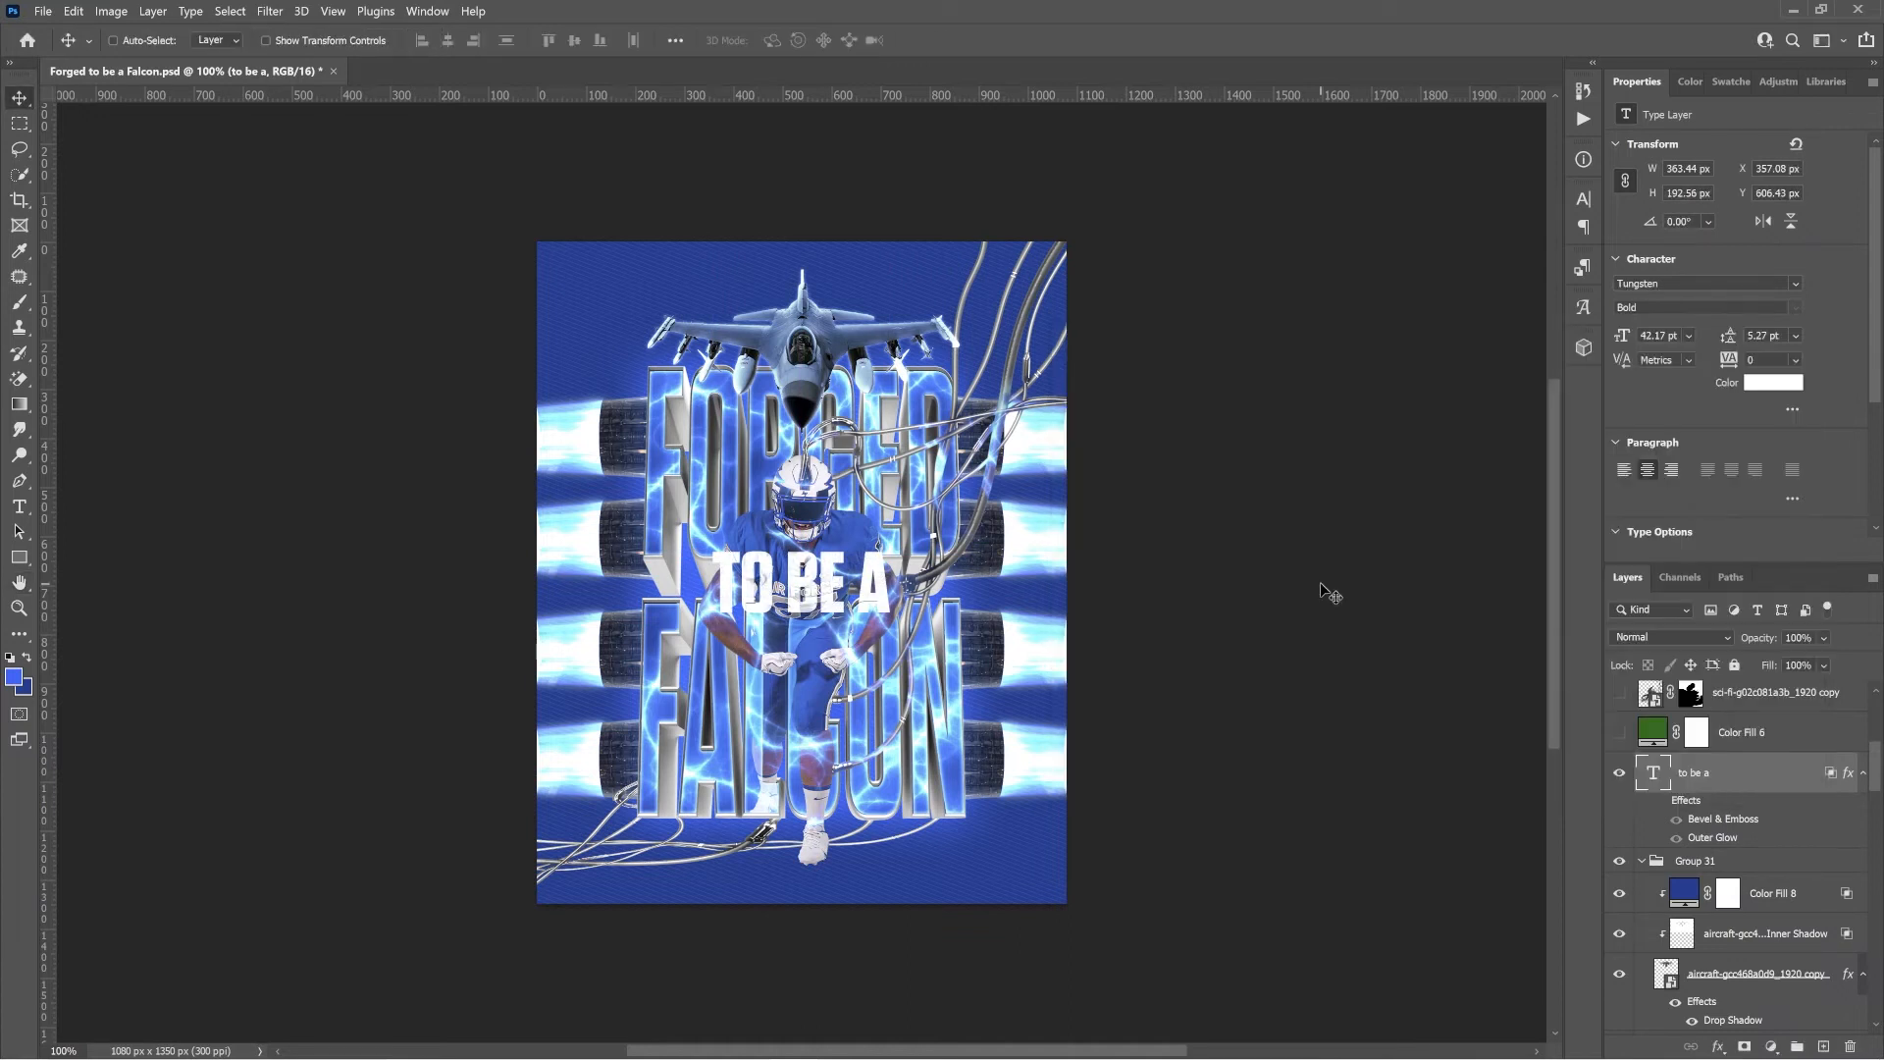
Place the "to be a" layer directly above Group 33 and scale it to 332.72 × 176.29 px across the player's chest.
scroll(1740, 956, down, 4)
key(ctrl+t)
drag(814, 625, 813, 616)
key(Return)
drag(879, 624, 891, 618)
key(ctrl+t)
key(Return)
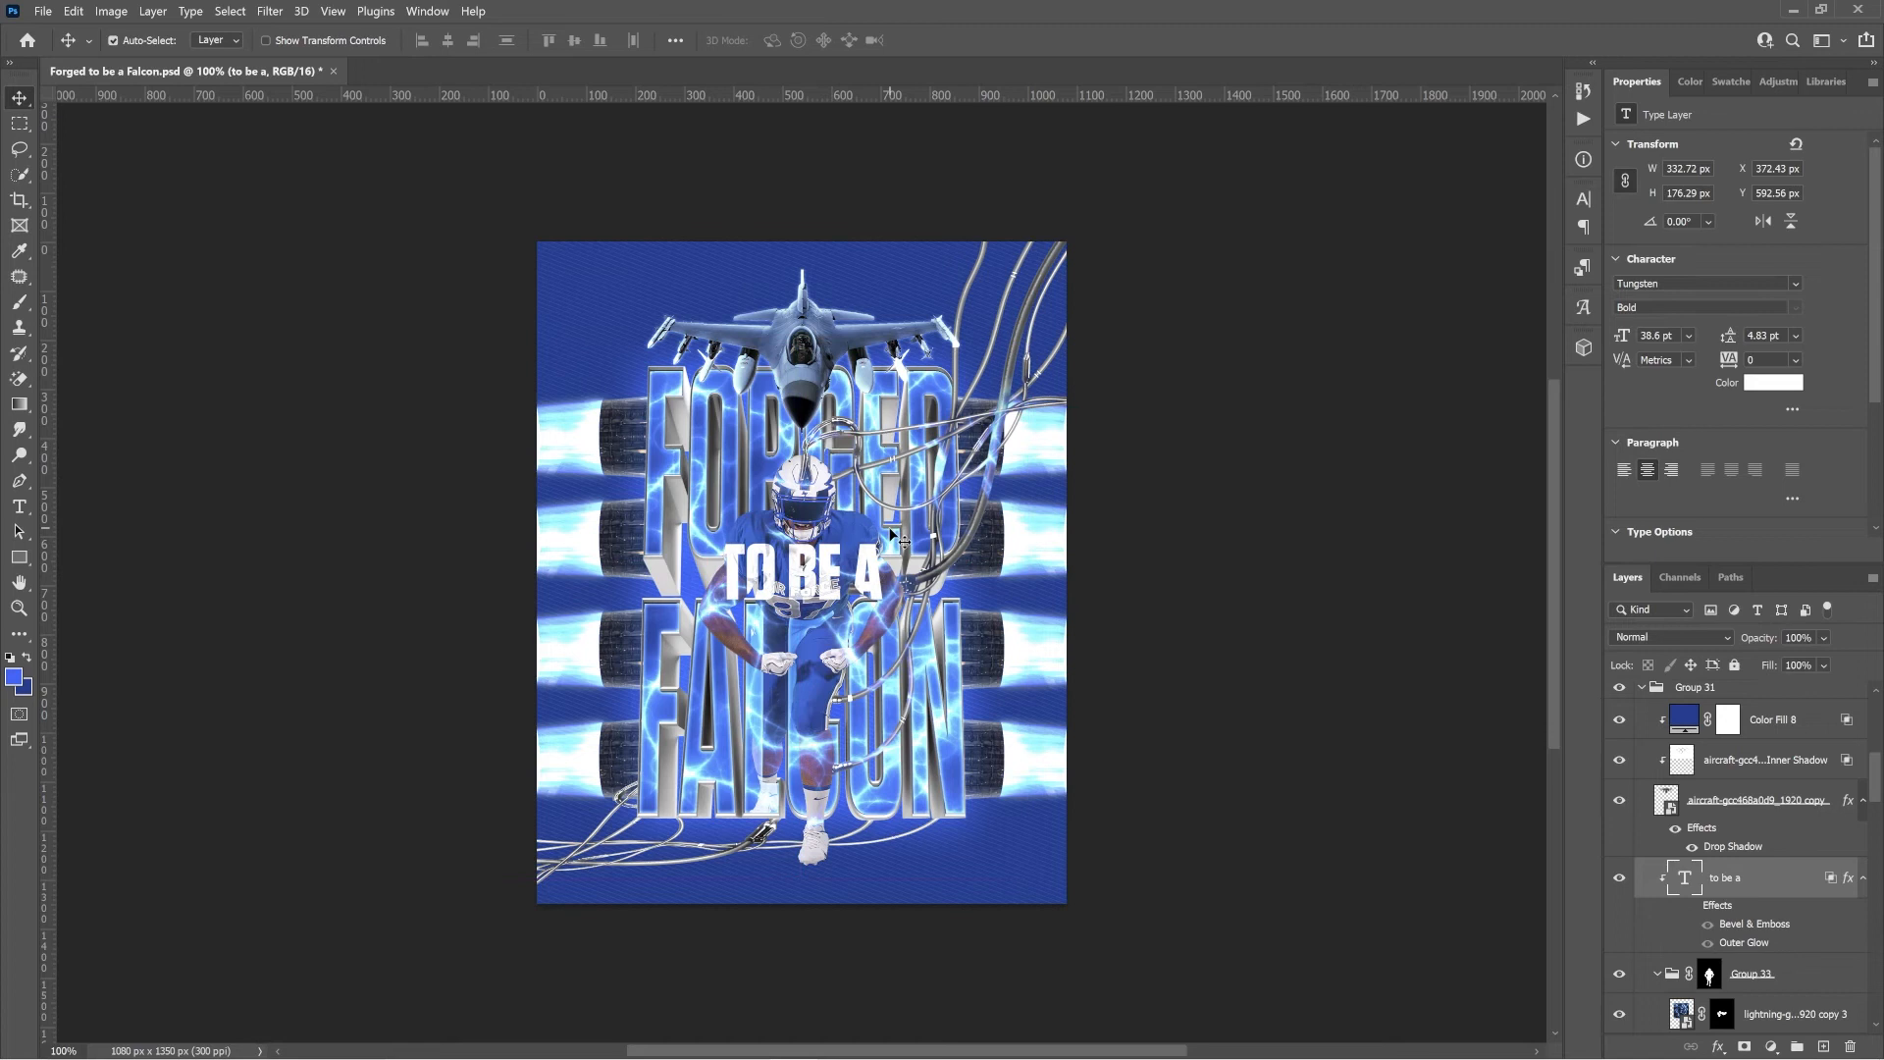
Select the lower-left cables and adjust a Drop Shadow in their layer style.
click(1249, 891)
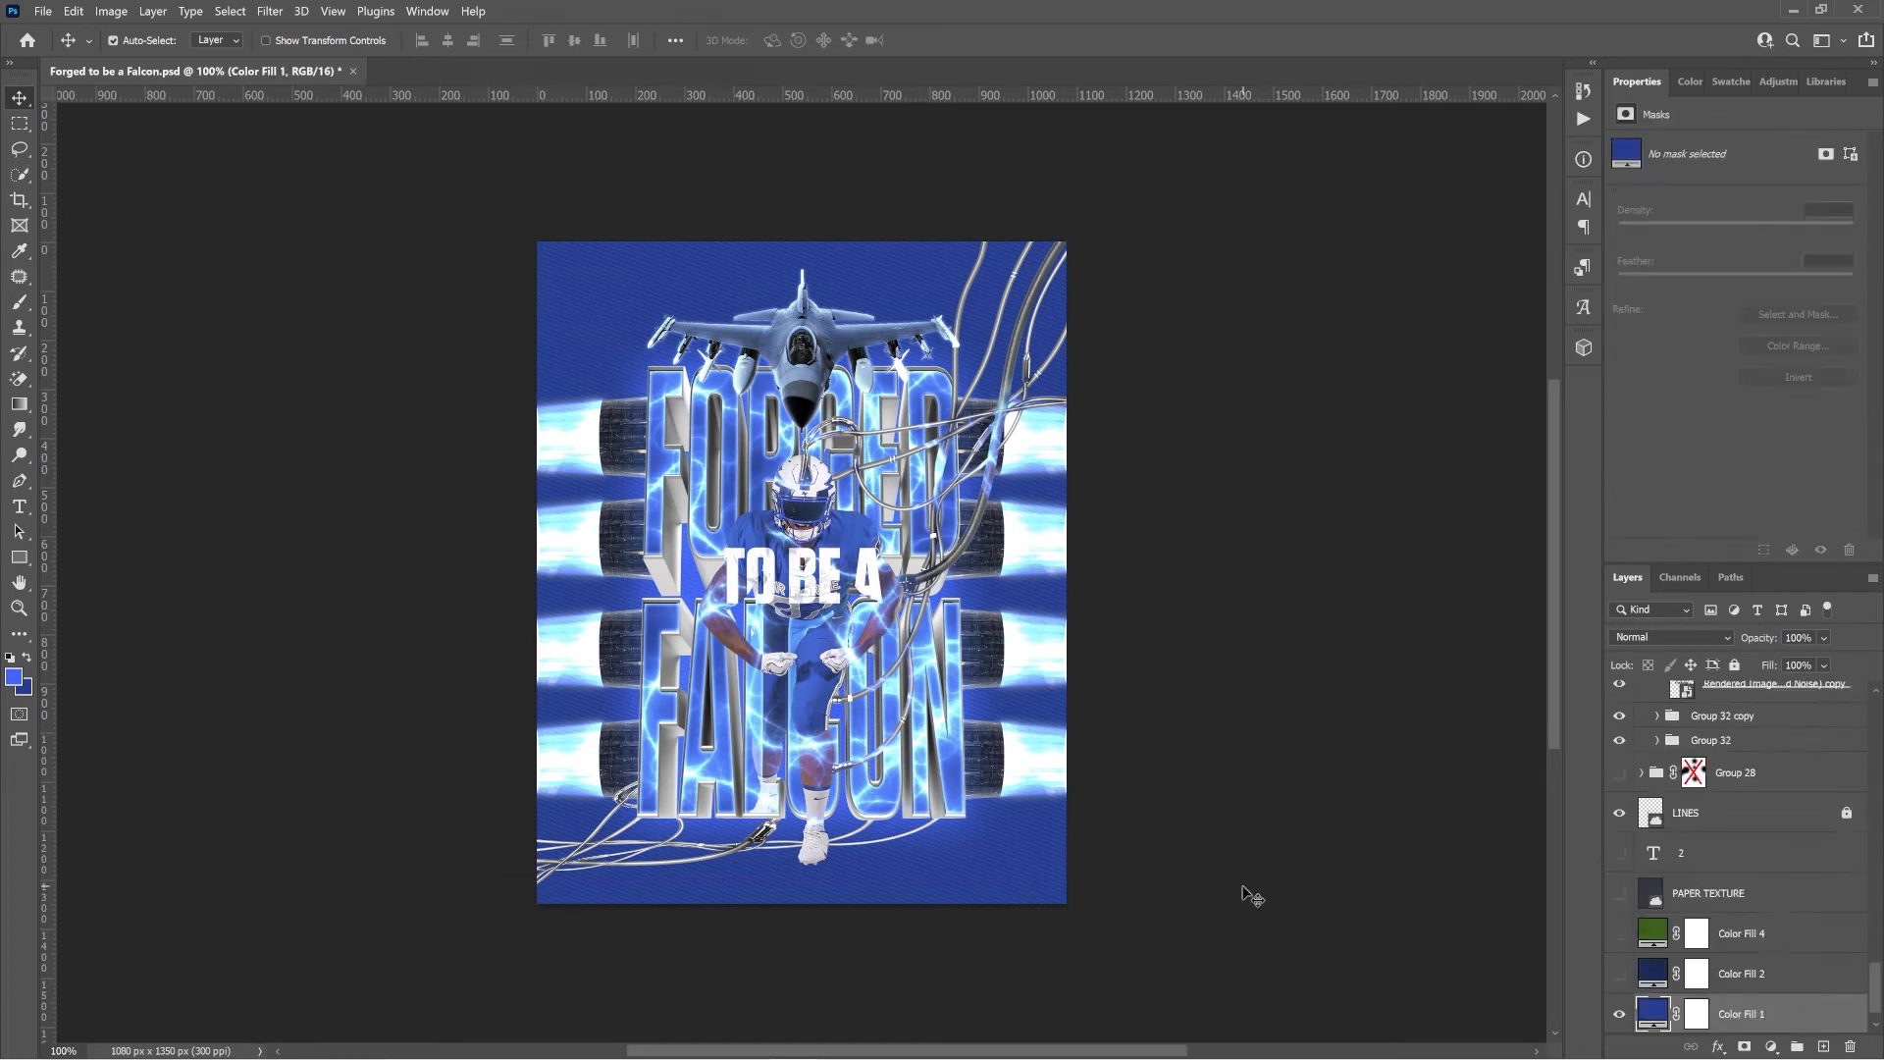
click(687, 860)
double_click(1733, 767)
drag(1417, 451, 1410, 433)
click(1749, 372)
Add a second Drop Shadow to the lettering's Group 29 and adjust its blend mode, opacity, distance and size.
scroll(1767, 755, down, 1)
double_click(1792, 708)
click(1261, 729)
click(1453, 408)
click(1423, 512)
mouse_move(1421, 539)
mouse_down()
mouse_move(1402, 539)
mouse_move(1463, 497)
mouse_up()
drag(1402, 539, 1414, 539)
drag(1493, 434, 1413, 434)
drag(1463, 496, 1455, 496)
drag(1414, 540, 1430, 541)
key(Return)
Create a new layer above Group 29 and dab a black brush spot beneath the player's front foot.
click(1823, 1046)
drag(1743, 795, 1743, 699)
key(b)
click(1731, 81)
click(123, 40)
click(804, 841)
Squash the black dab into a flat ground shadow under the foot and set the layer's opacity to 38%.
key(ctrl+t)
drag(805, 741, 805, 822)
drag(841, 841, 841, 859)
key(Return)
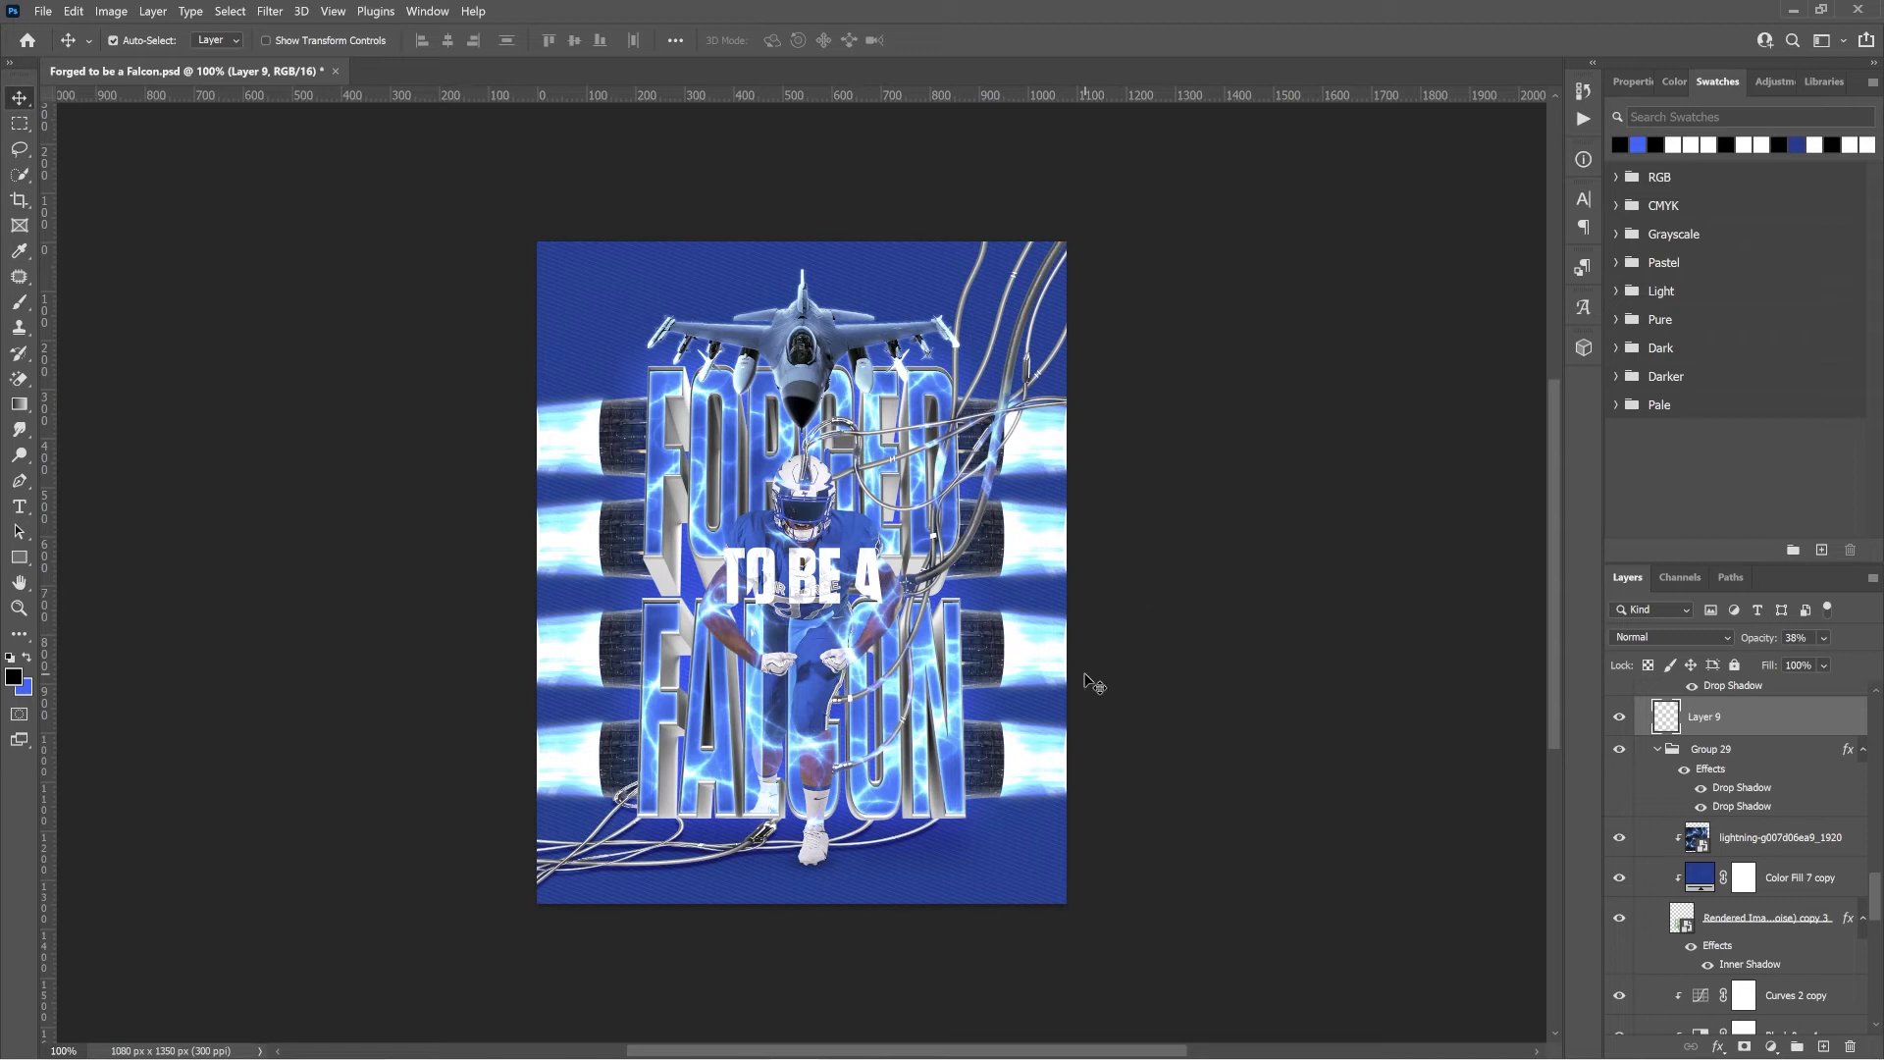
Duplicate the lettering's lightning layer, place the copy unclipped below Group 32 and set its blend mode to Lighten.
click(1771, 848)
key(ctrl+j)
drag(1771, 852, 1757, 795)
click(1673, 638)
click(1651, 589)
key(Down)
key(Down)
key(Down)
key(Down)
key(Down)
key(Down)
key(Down)
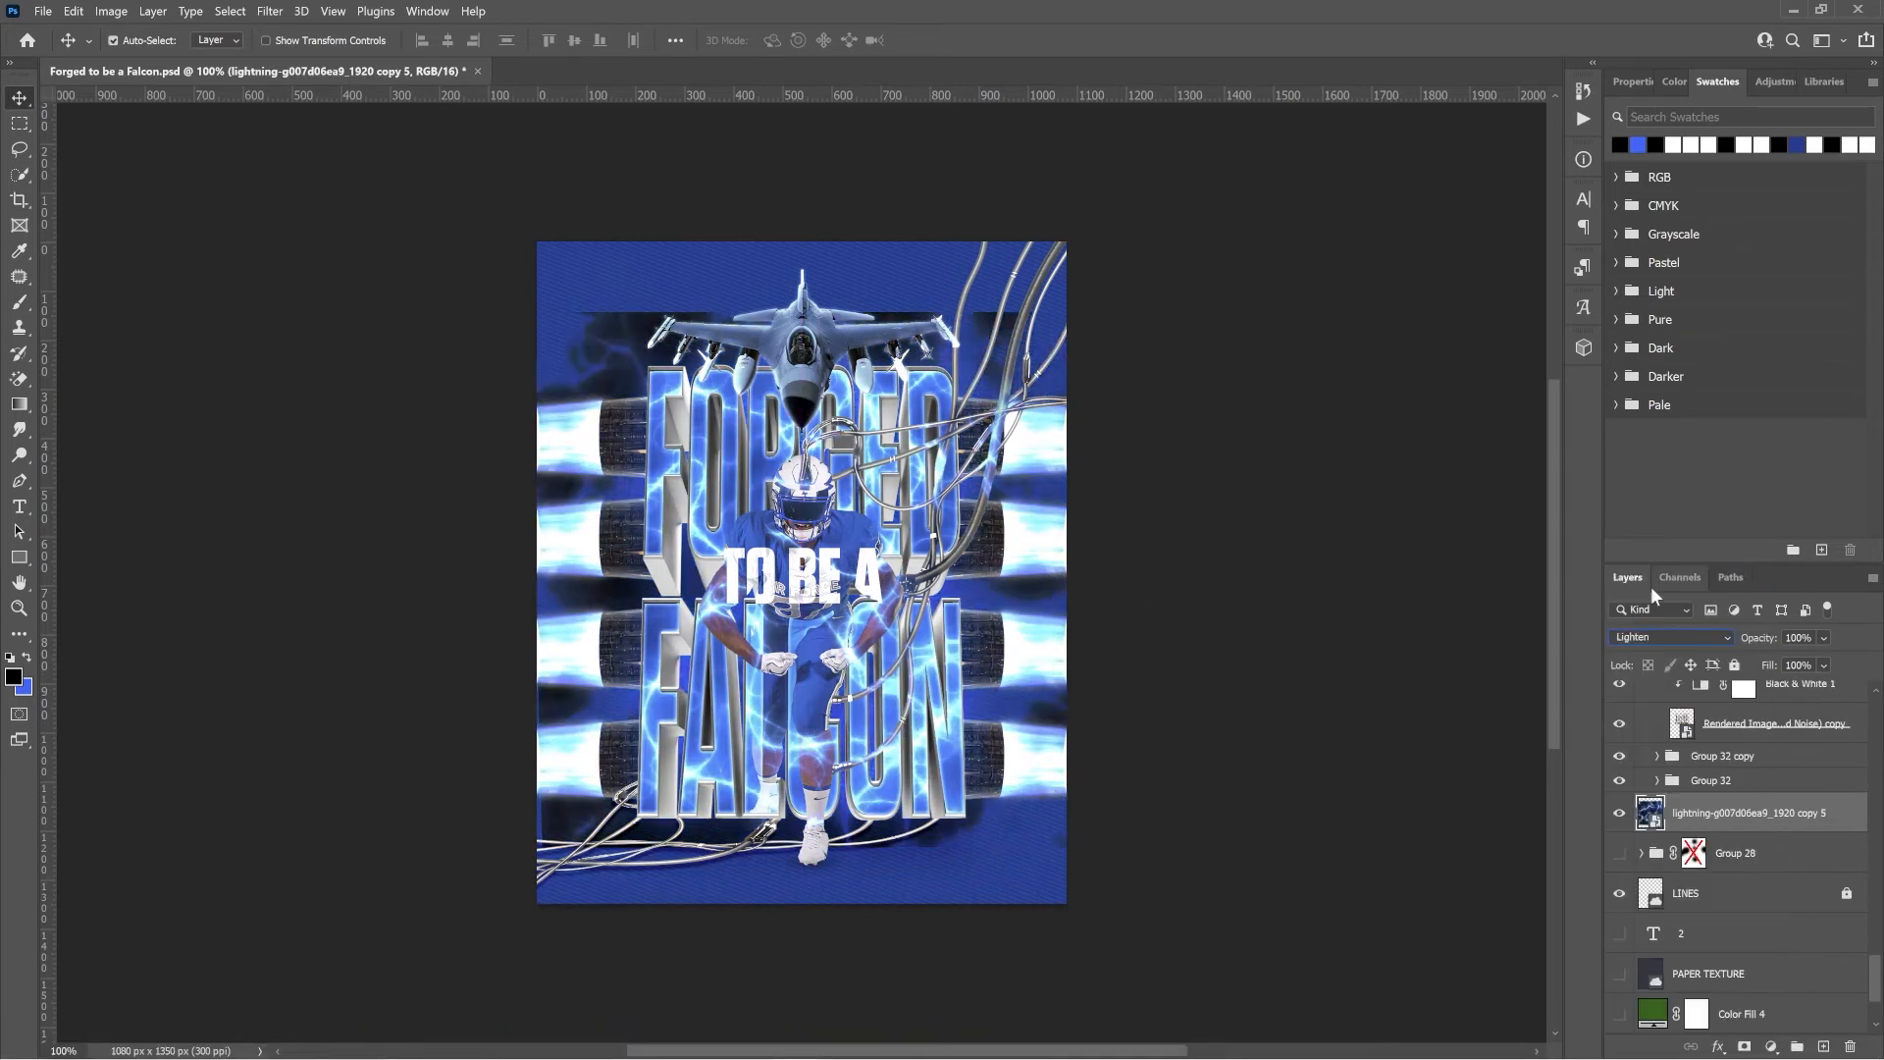
Rotate and enlarge the background lightning copy so it covers the whole poster behind the jet and lettering.
key(ctrl+t)
drag(1076, 315, 1099, 243)
key(ctrl+t)
drag(1124, 393, 443, 753)
key(Return)
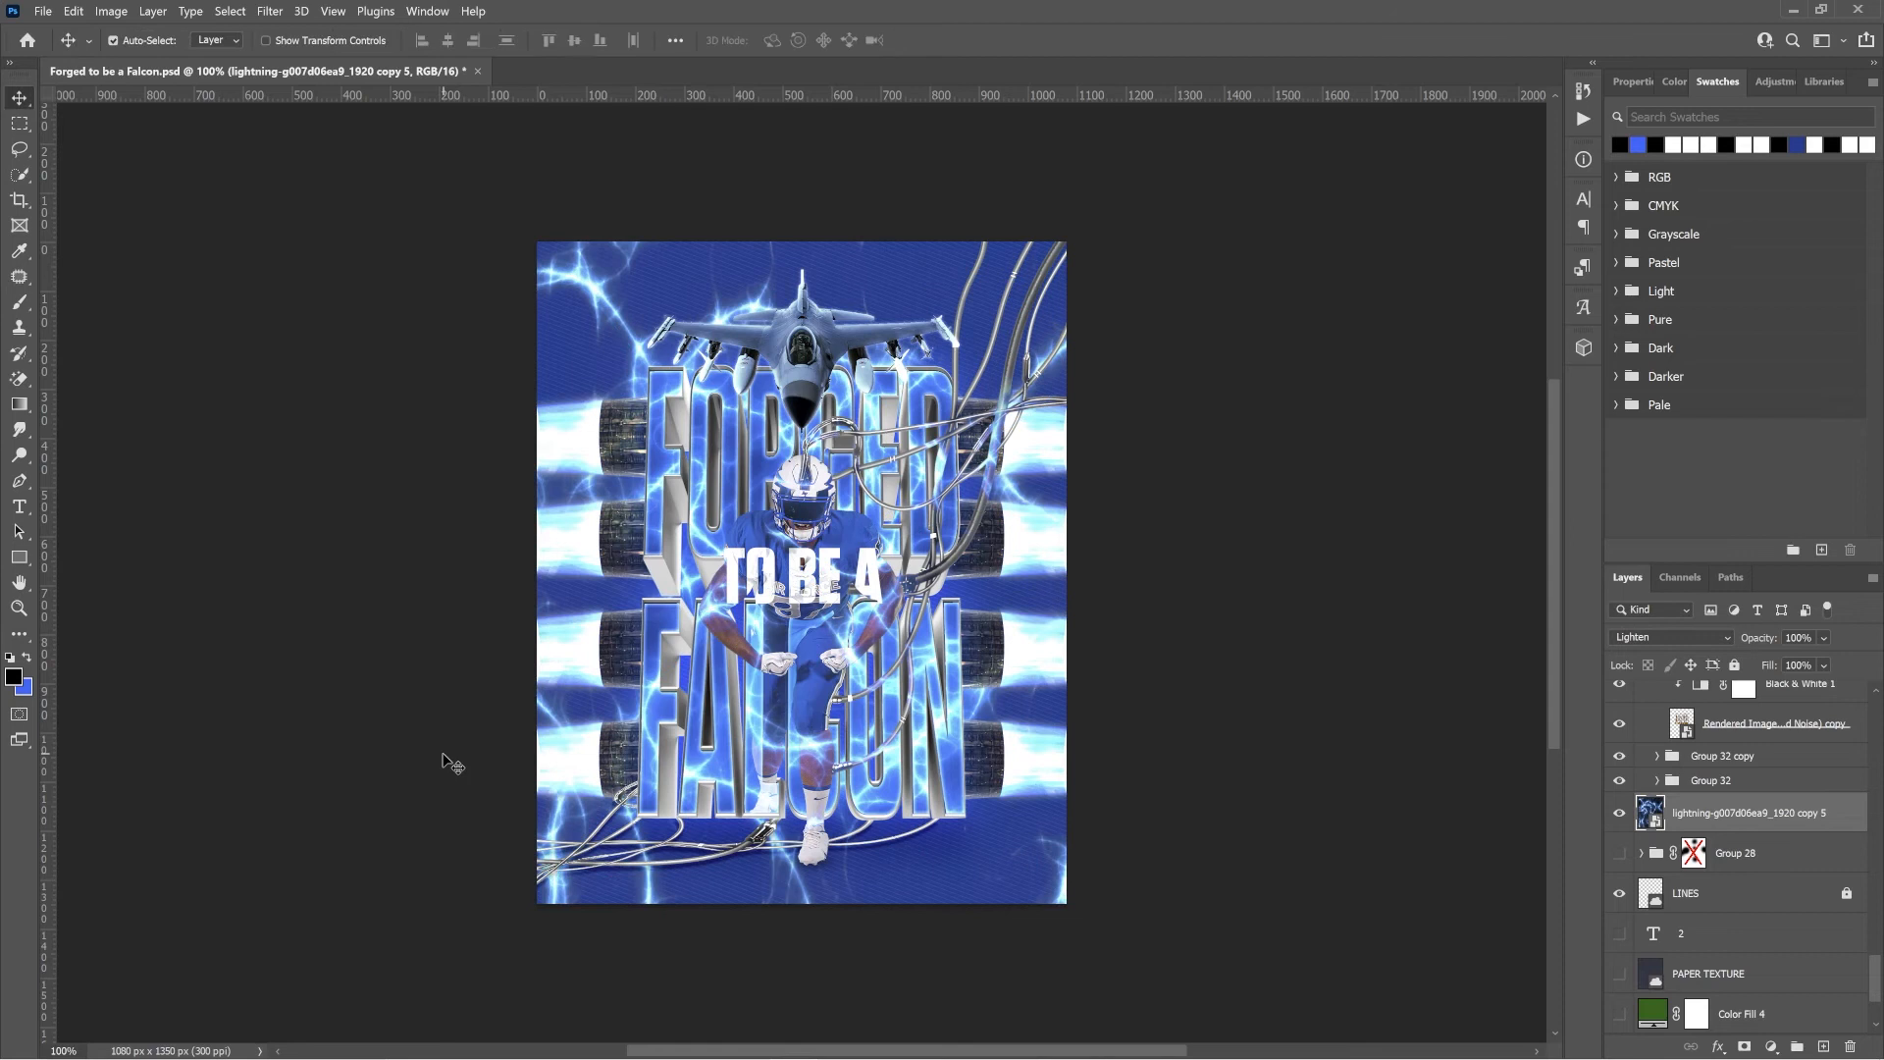
Scale down the jet together with its clipped colour fill and inner shadow layers and centre it just above the word FORGED.
click(802, 354)
shift+click(1757, 862)
key(shift+Up)
key(shift+Up)
key(shift+Up)
key(shift+Up)
key(shift+Up)
key(shift+Up)
key(shift+Up)
key(shift+Up)
key(shift+Up)
key(shift+Up)
key(ctrl+t)
drag(801, 852, 801, 621)
drag(877, 367, 880, 502)
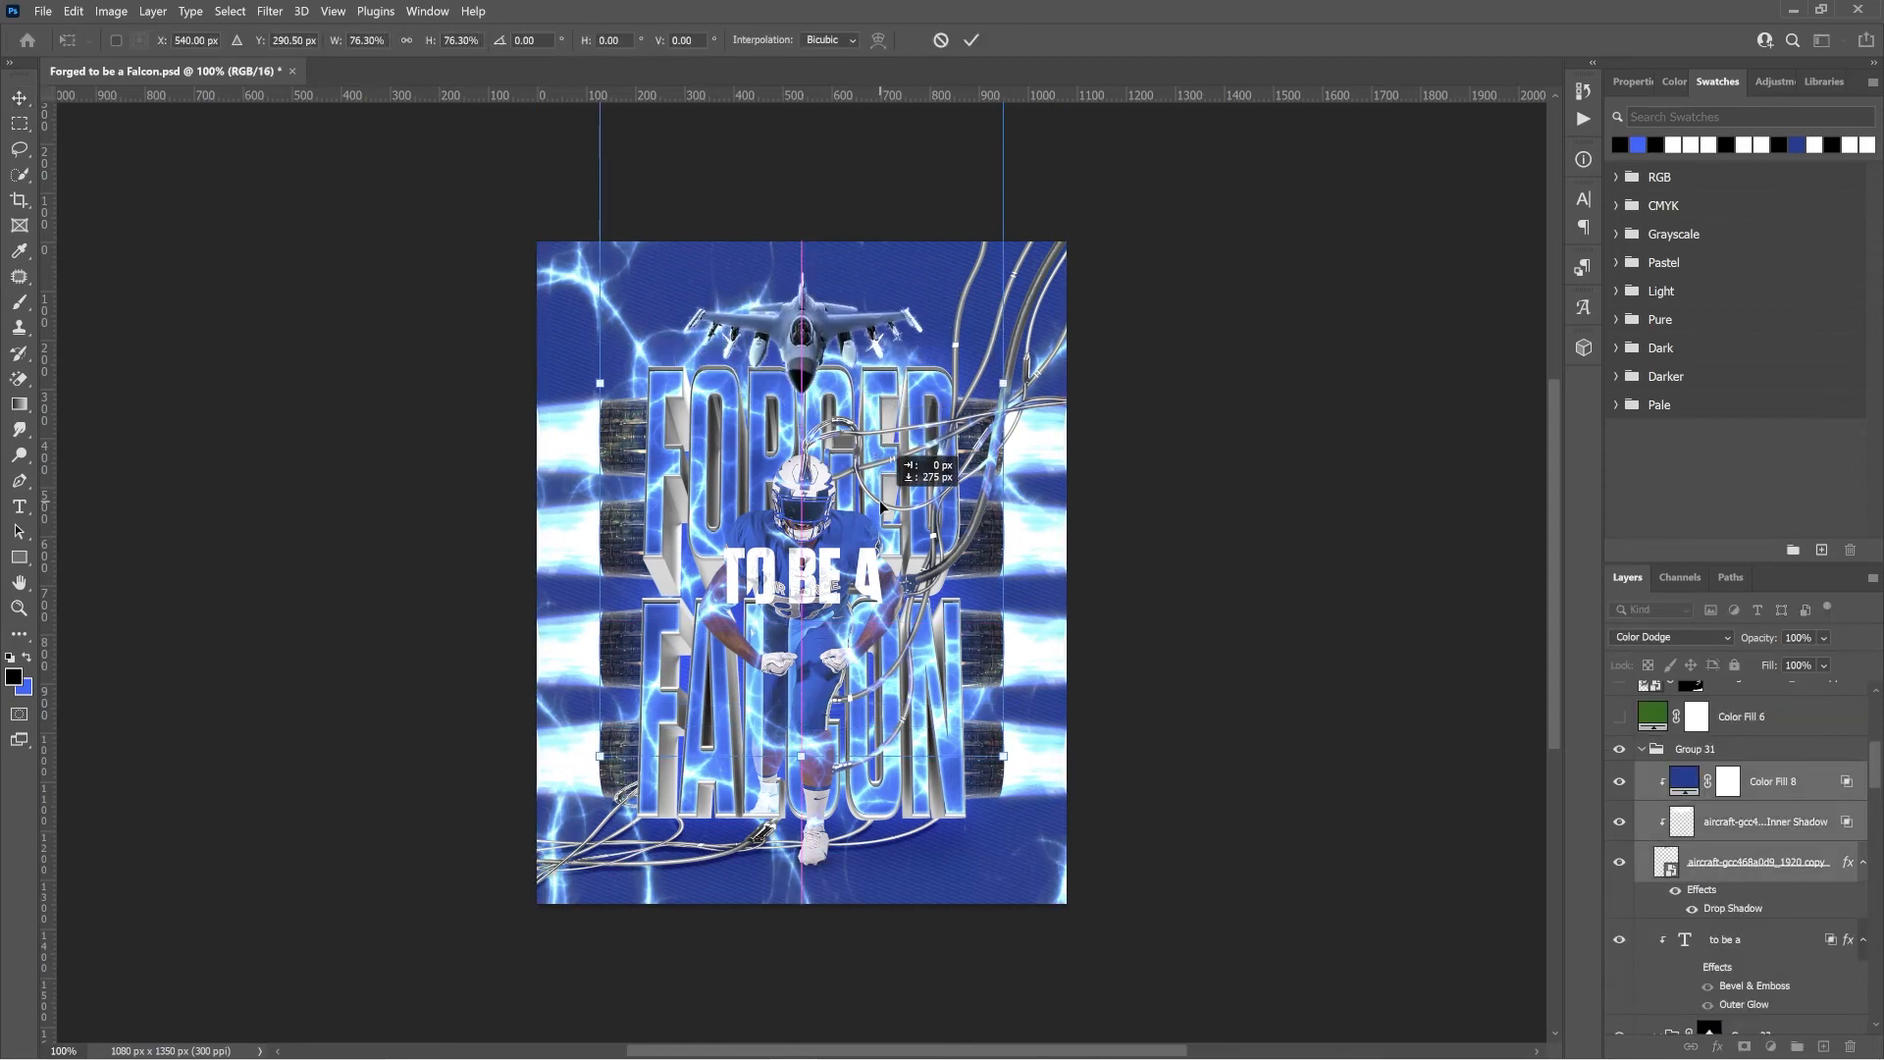
drag(986, 733, 965, 693)
mouse_move(886, 546)
mouse_down()
mouse_move(886, 471)
mouse_move(892, 579)
mouse_up()
key(Return)
Set the background lightning copy's blend mode to Saturation.
scroll(1747, 854, down, 20)
click(1619, 827)
click(1620, 826)
click(1672, 638)
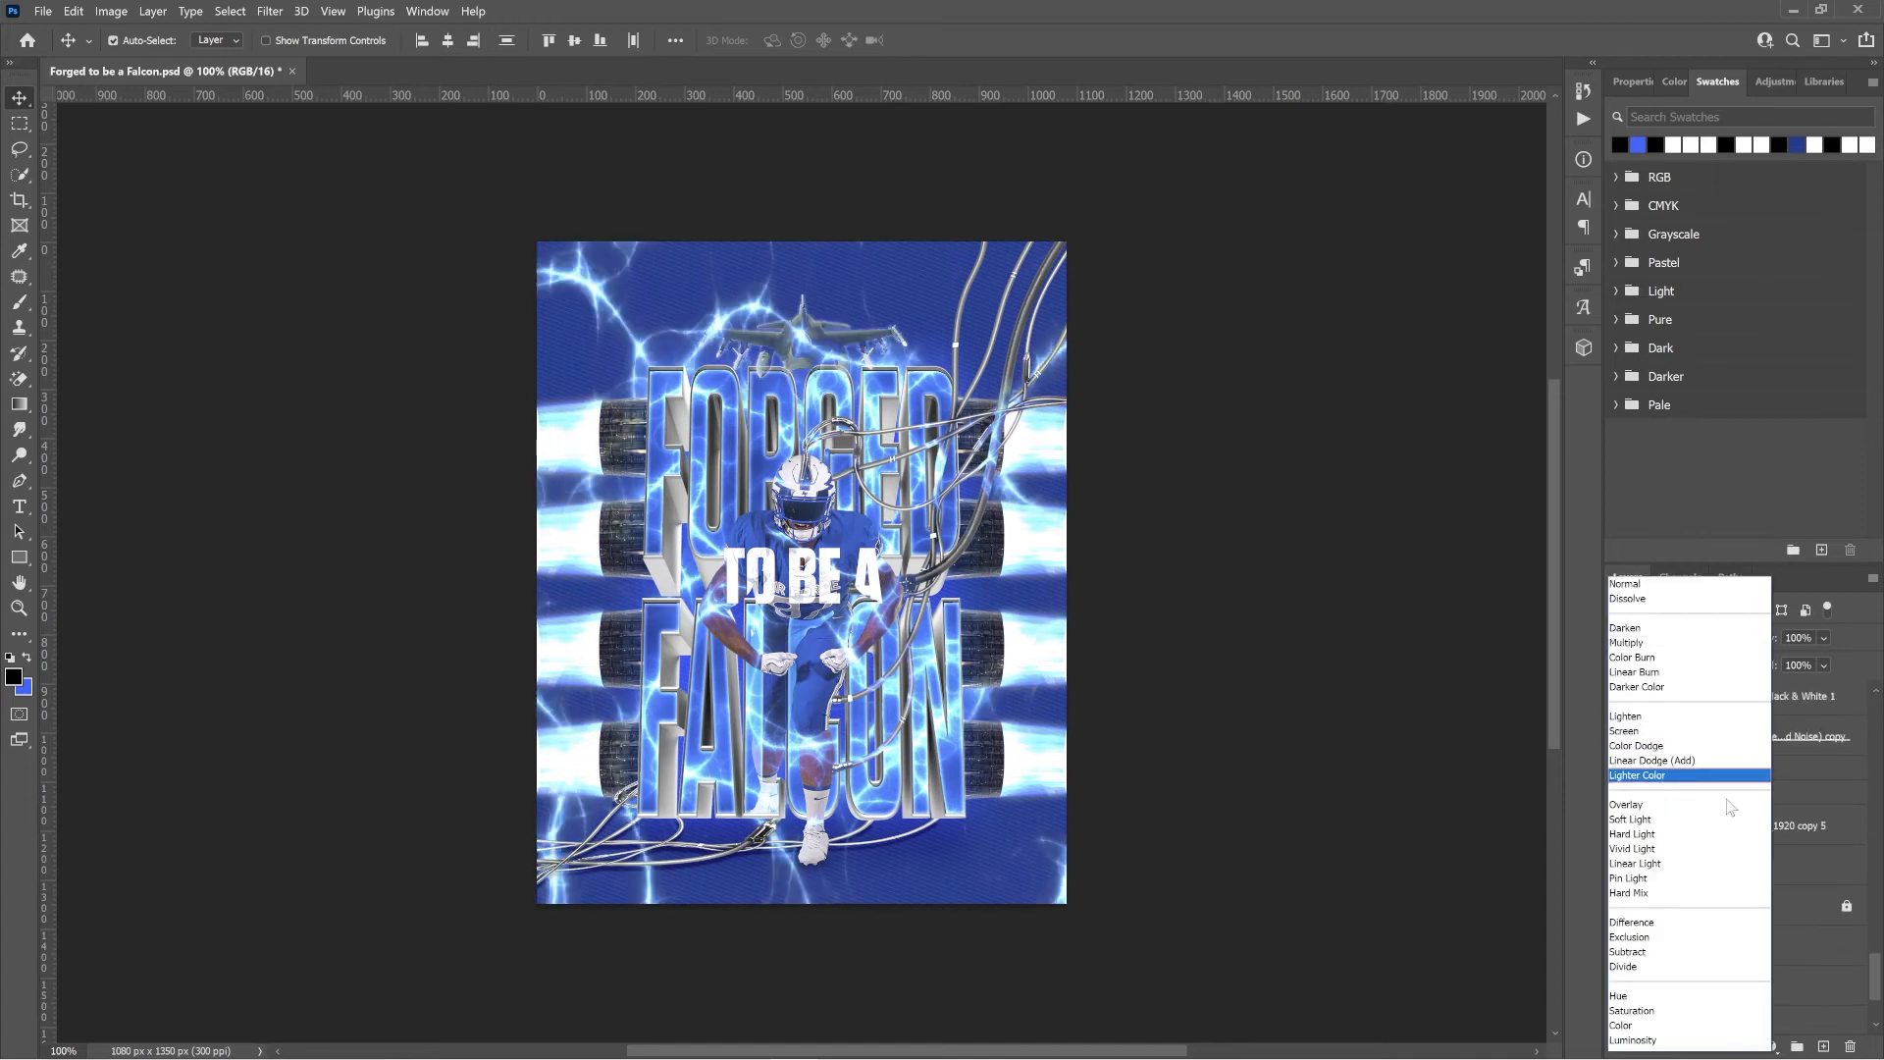
click(1791, 826)
click(1671, 637)
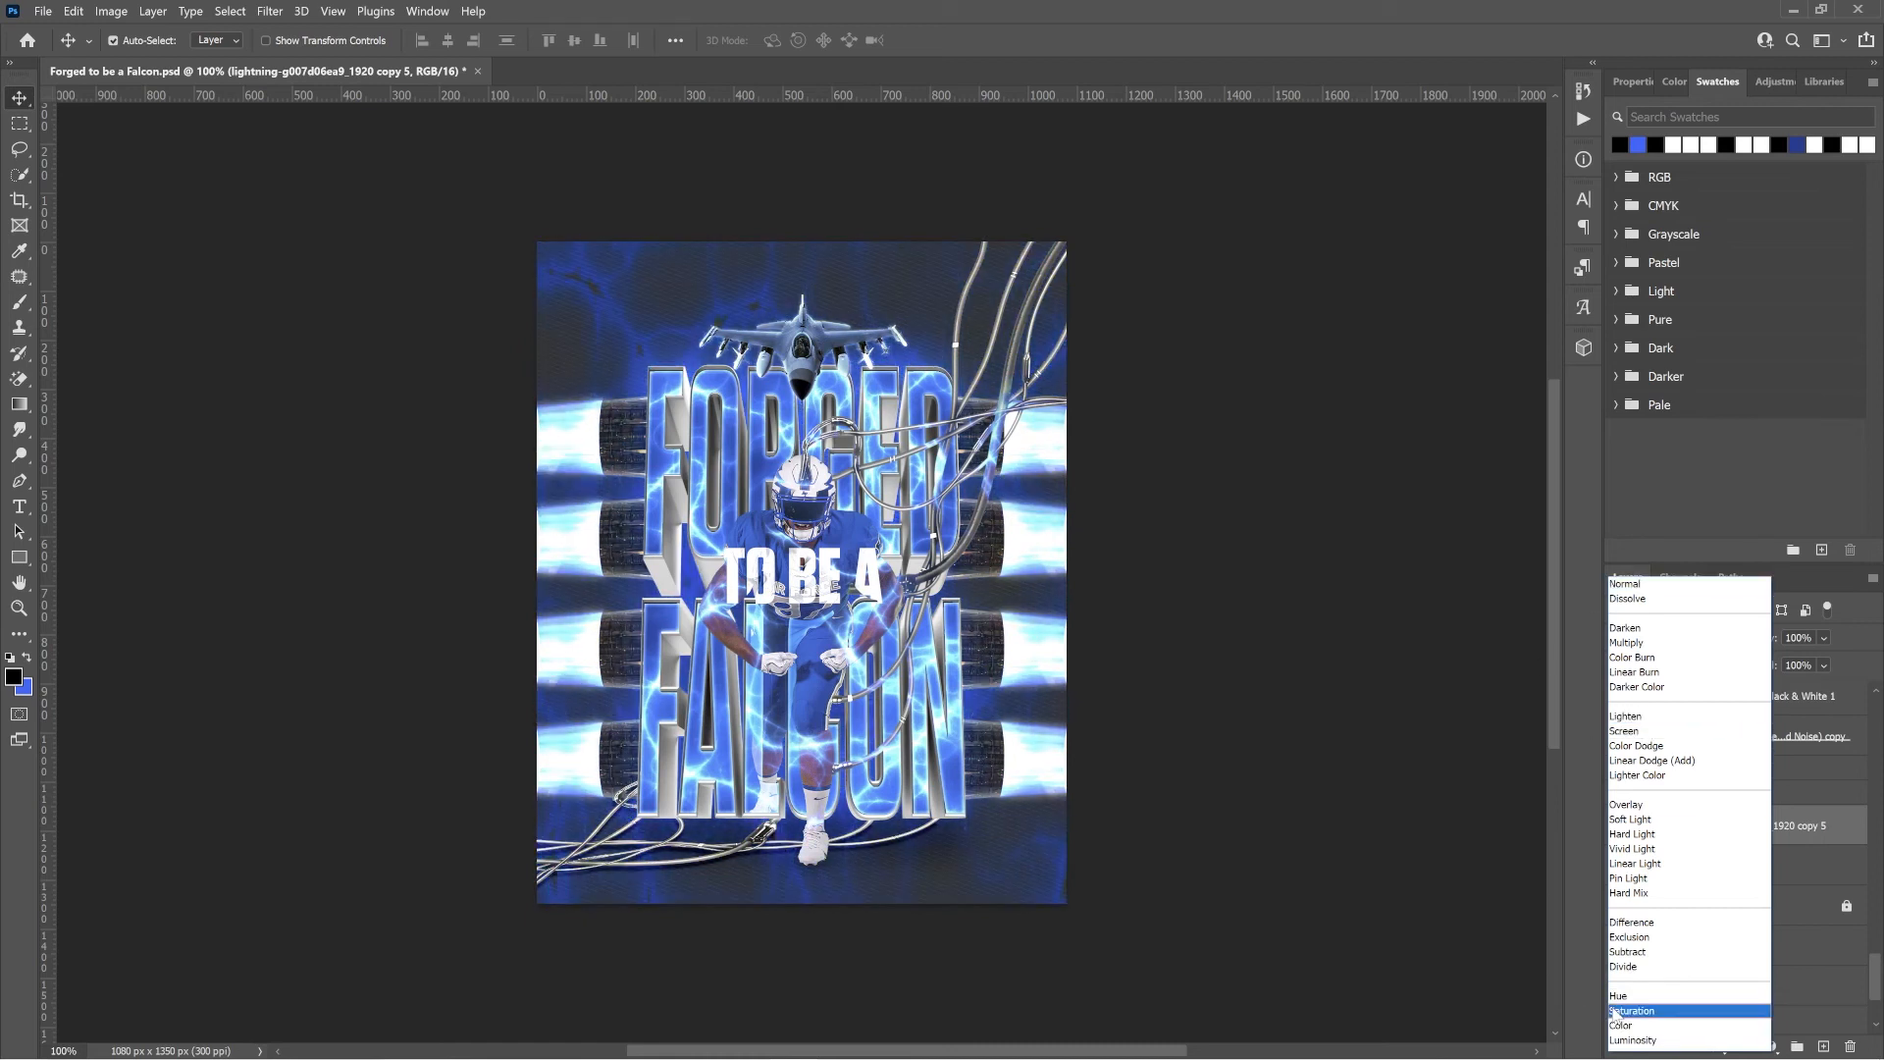
click(1631, 1011)
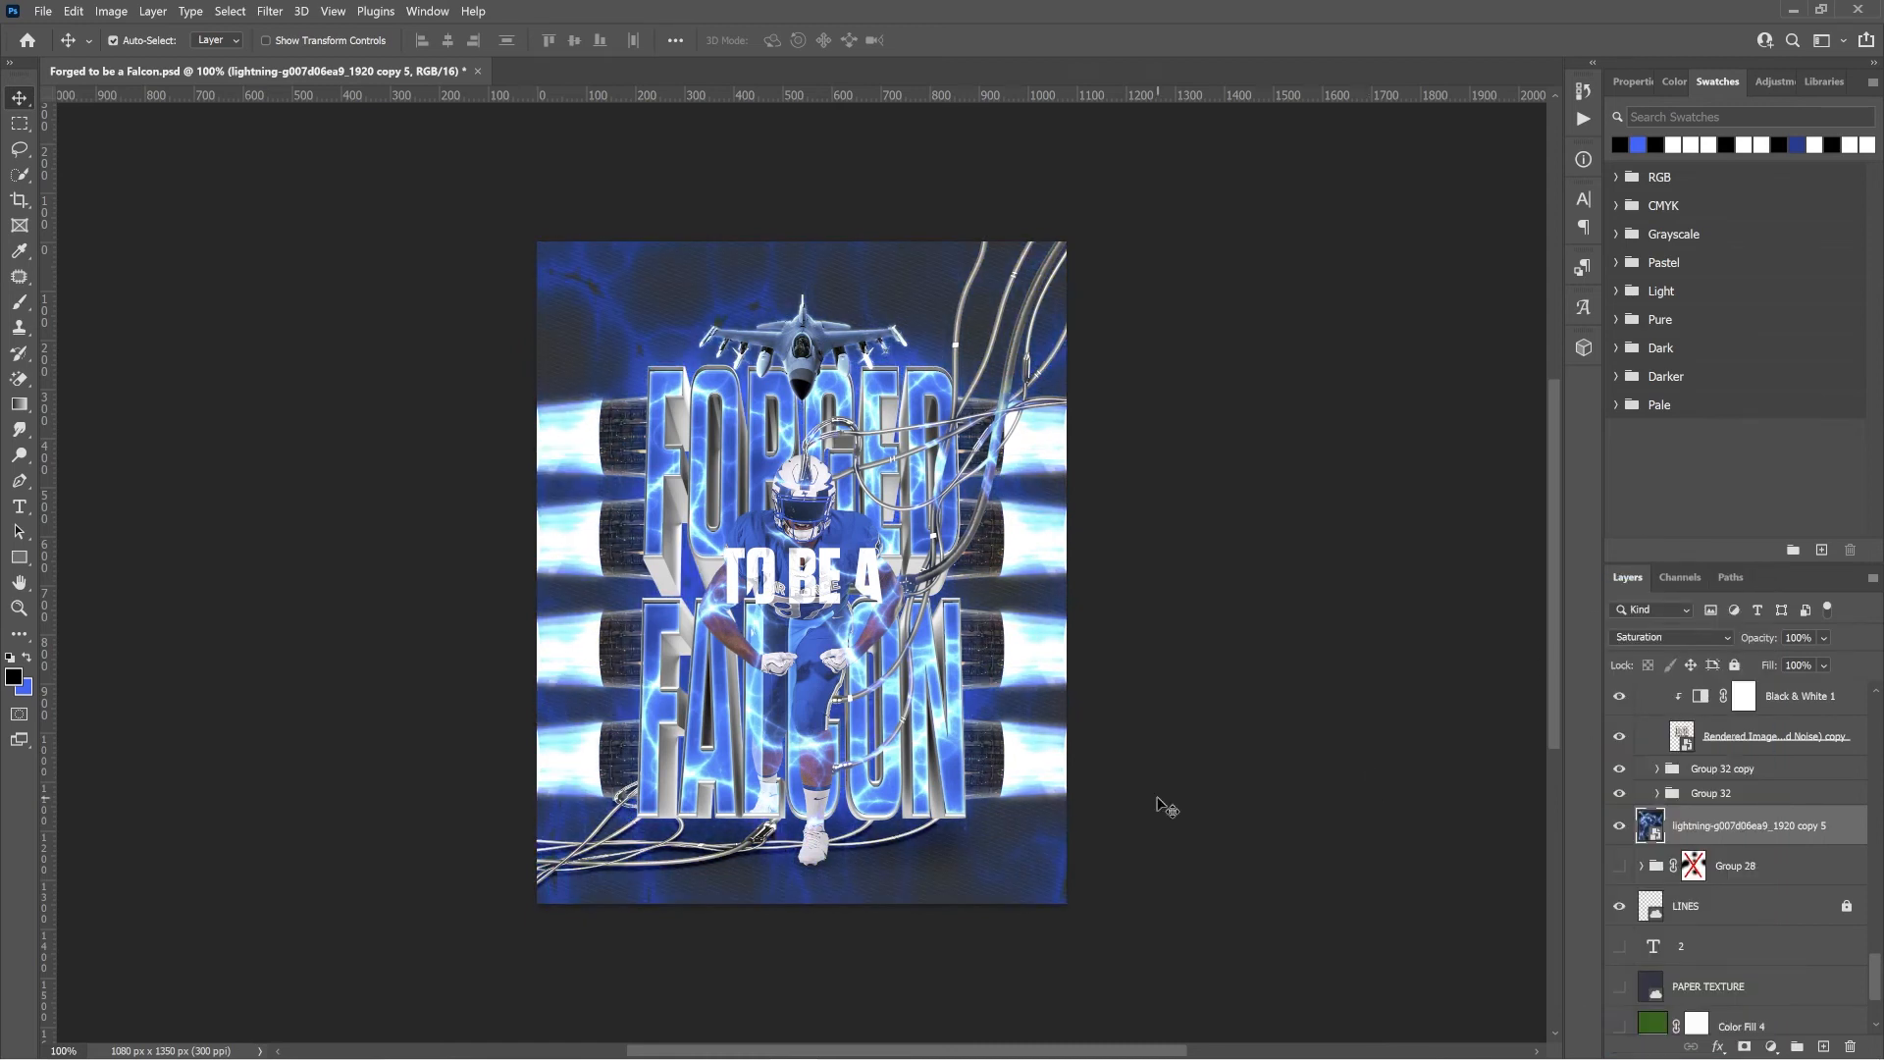
mouse_move(1210, 549)
mouse_down()
mouse_move(1205, 473)
mouse_move(1199, 968)
mouse_move(1165, 426)
mouse_up()
key(shift+Up)
key(shift+Up)
key(shift+Up)
Add the text "firstname" in Tungsten Bold on a layer above Color Fill 6 and scale it down to 52.66 pt.
key(t)
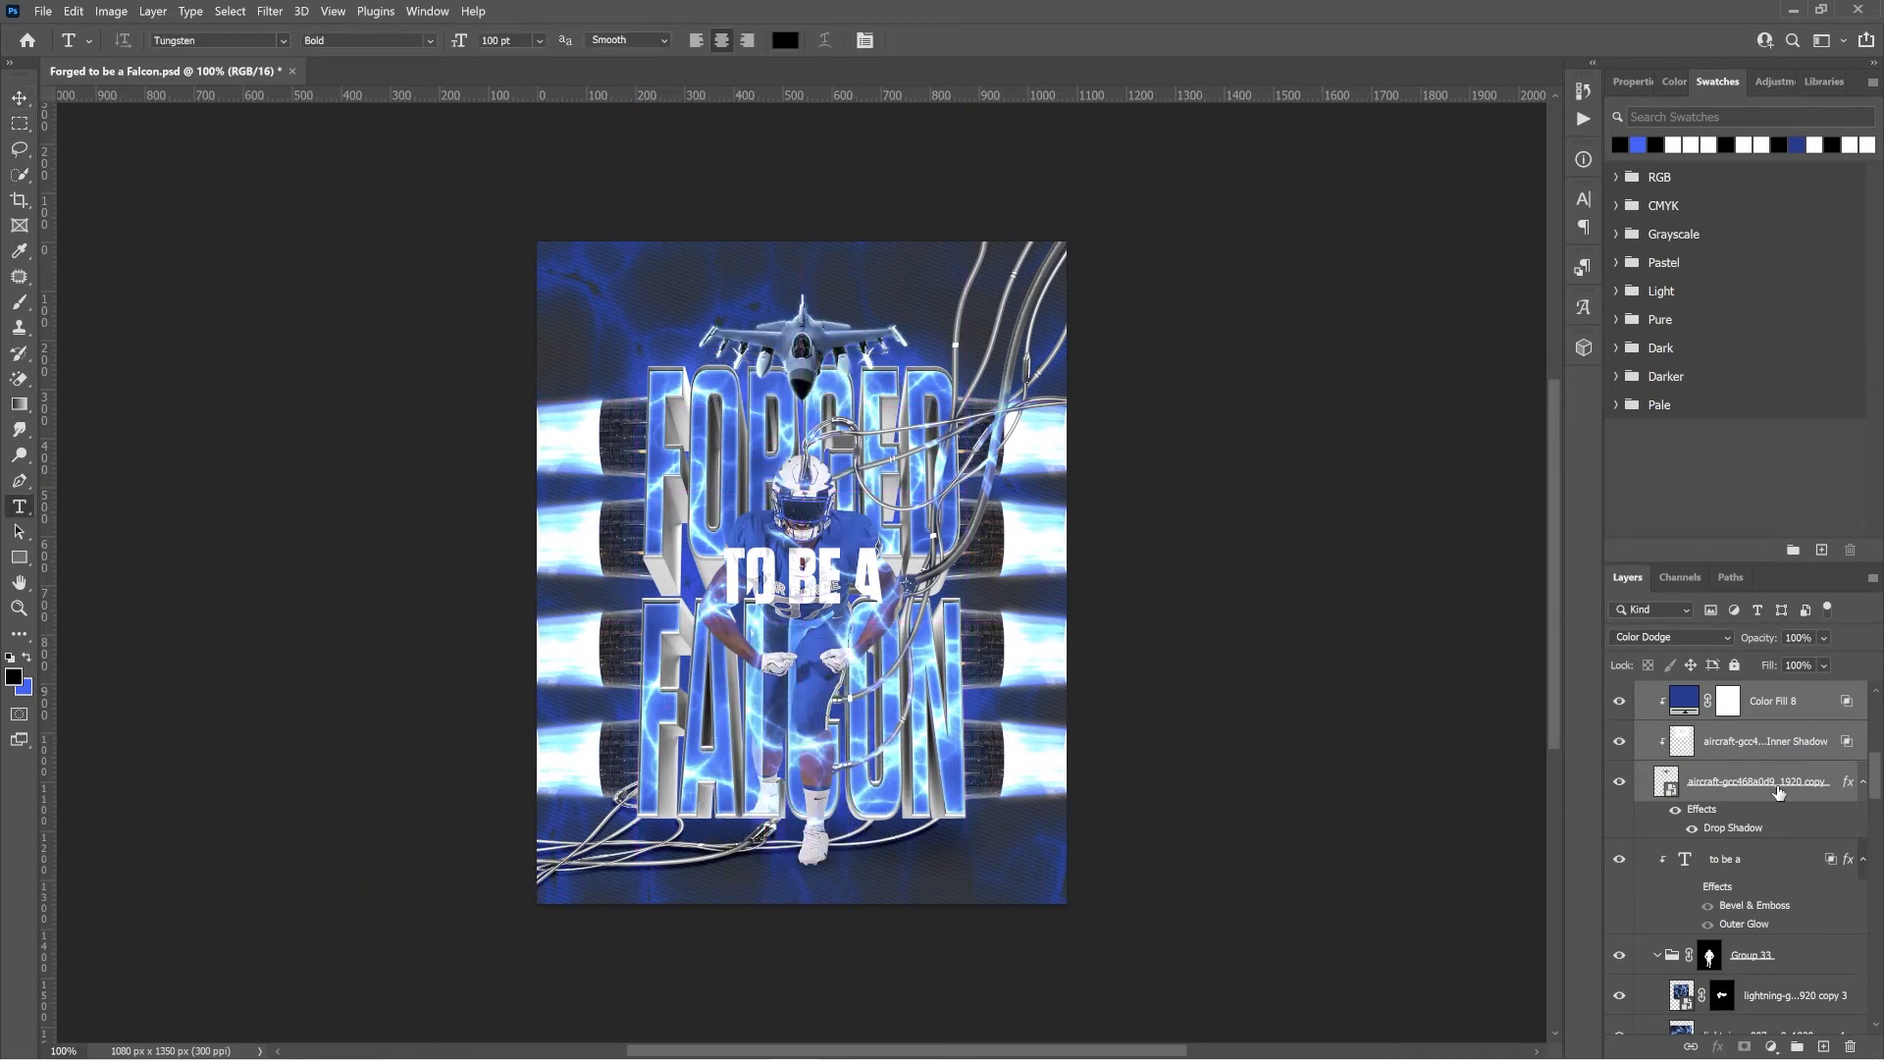
scroll(1776, 791, up, 3)
click(1757, 876)
click(686, 879)
text(firstname)
key(ctrl+t)
drag(788, 811, 835, 807)
key(Return)
Colour the new text white, reword it to "last name" and centre it at the top of the poster.
key(d)
key(ctrl+BackSpace)
key(ctrl+;)
drag(854, 689, 928, 678)
drag(1011, 867, 1011, 364)
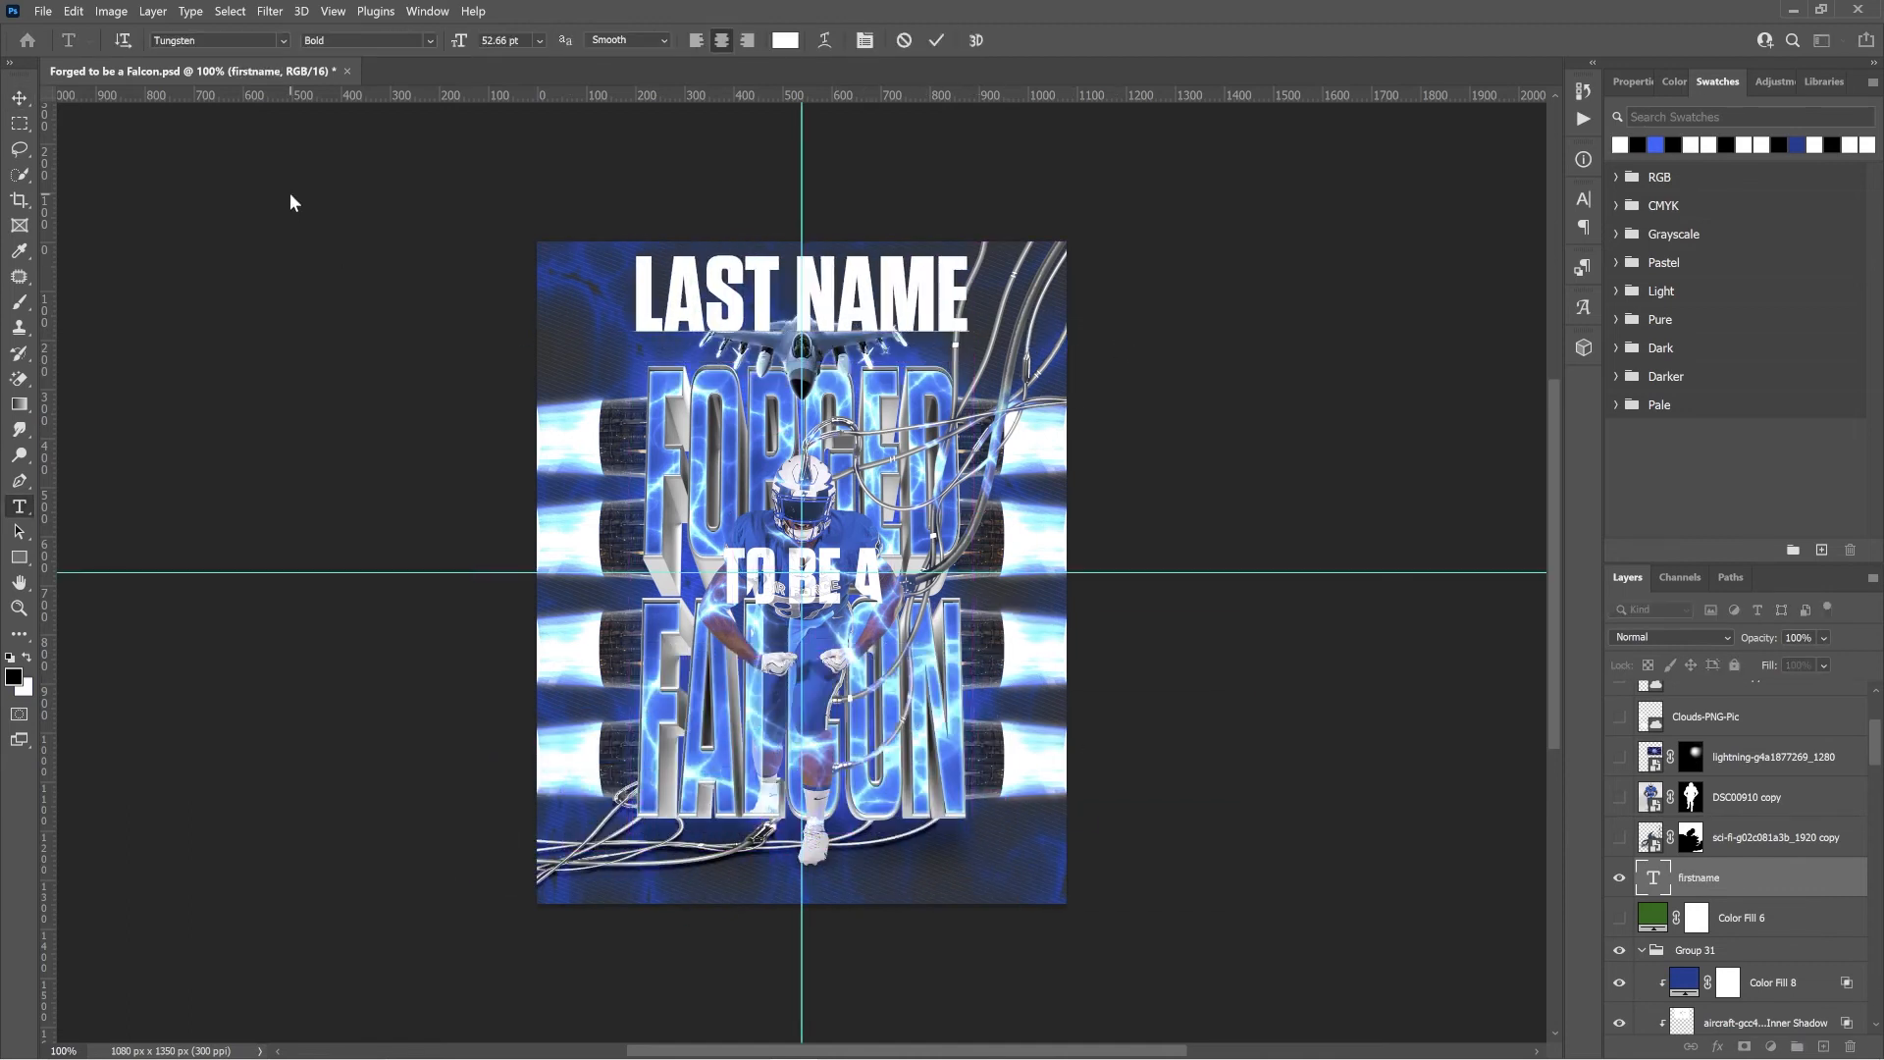
key(v)
drag(922, 298, 924, 298)
Hide the last name text and stamp all visible layers into a smart object above Group 31.
scroll(1711, 834, down, 4)
click(1619, 717)
click(1711, 793)
key(ctrl+alt+shift+e)
right_click(1744, 806)
click(1703, 285)
click(270, 12)
click(324, 140)
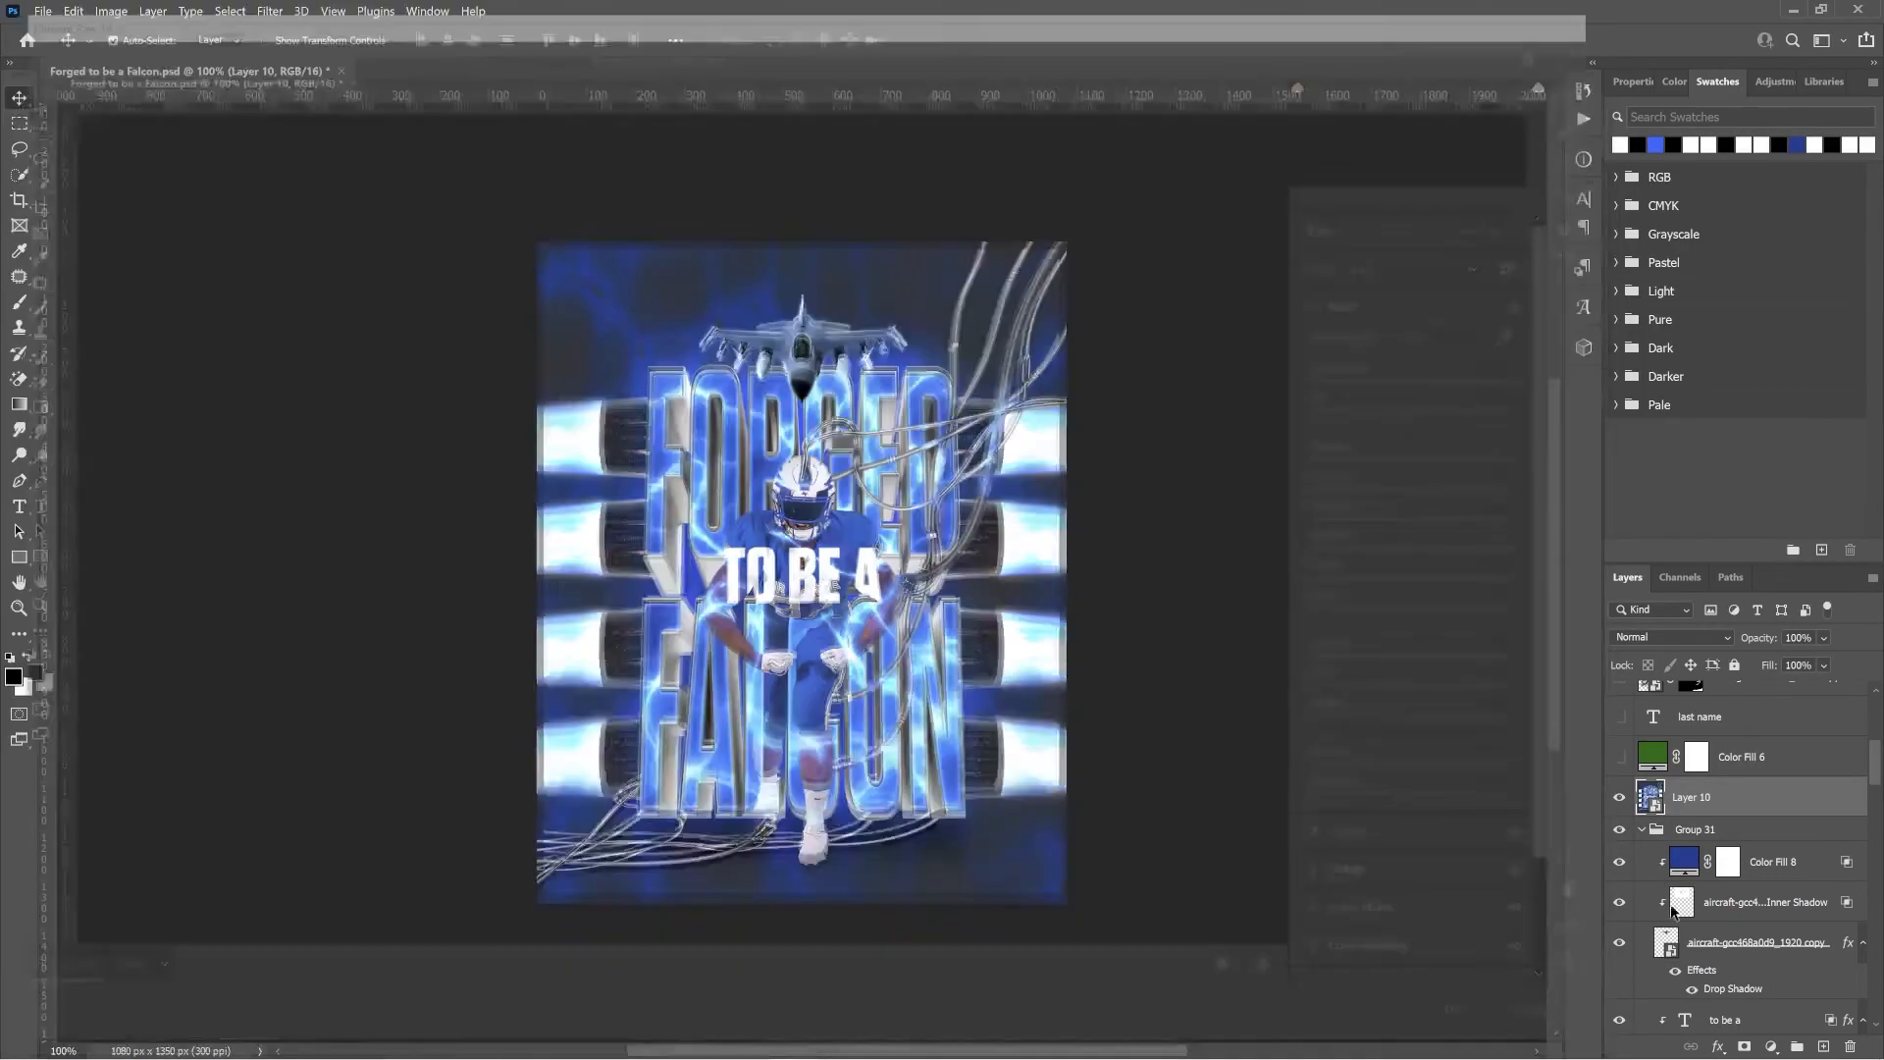
Set Group 35's white Inner Shadow to Color Dodge at 100% opacity with a size of 45 px.
double_click(1743, 918)
click(1533, 661)
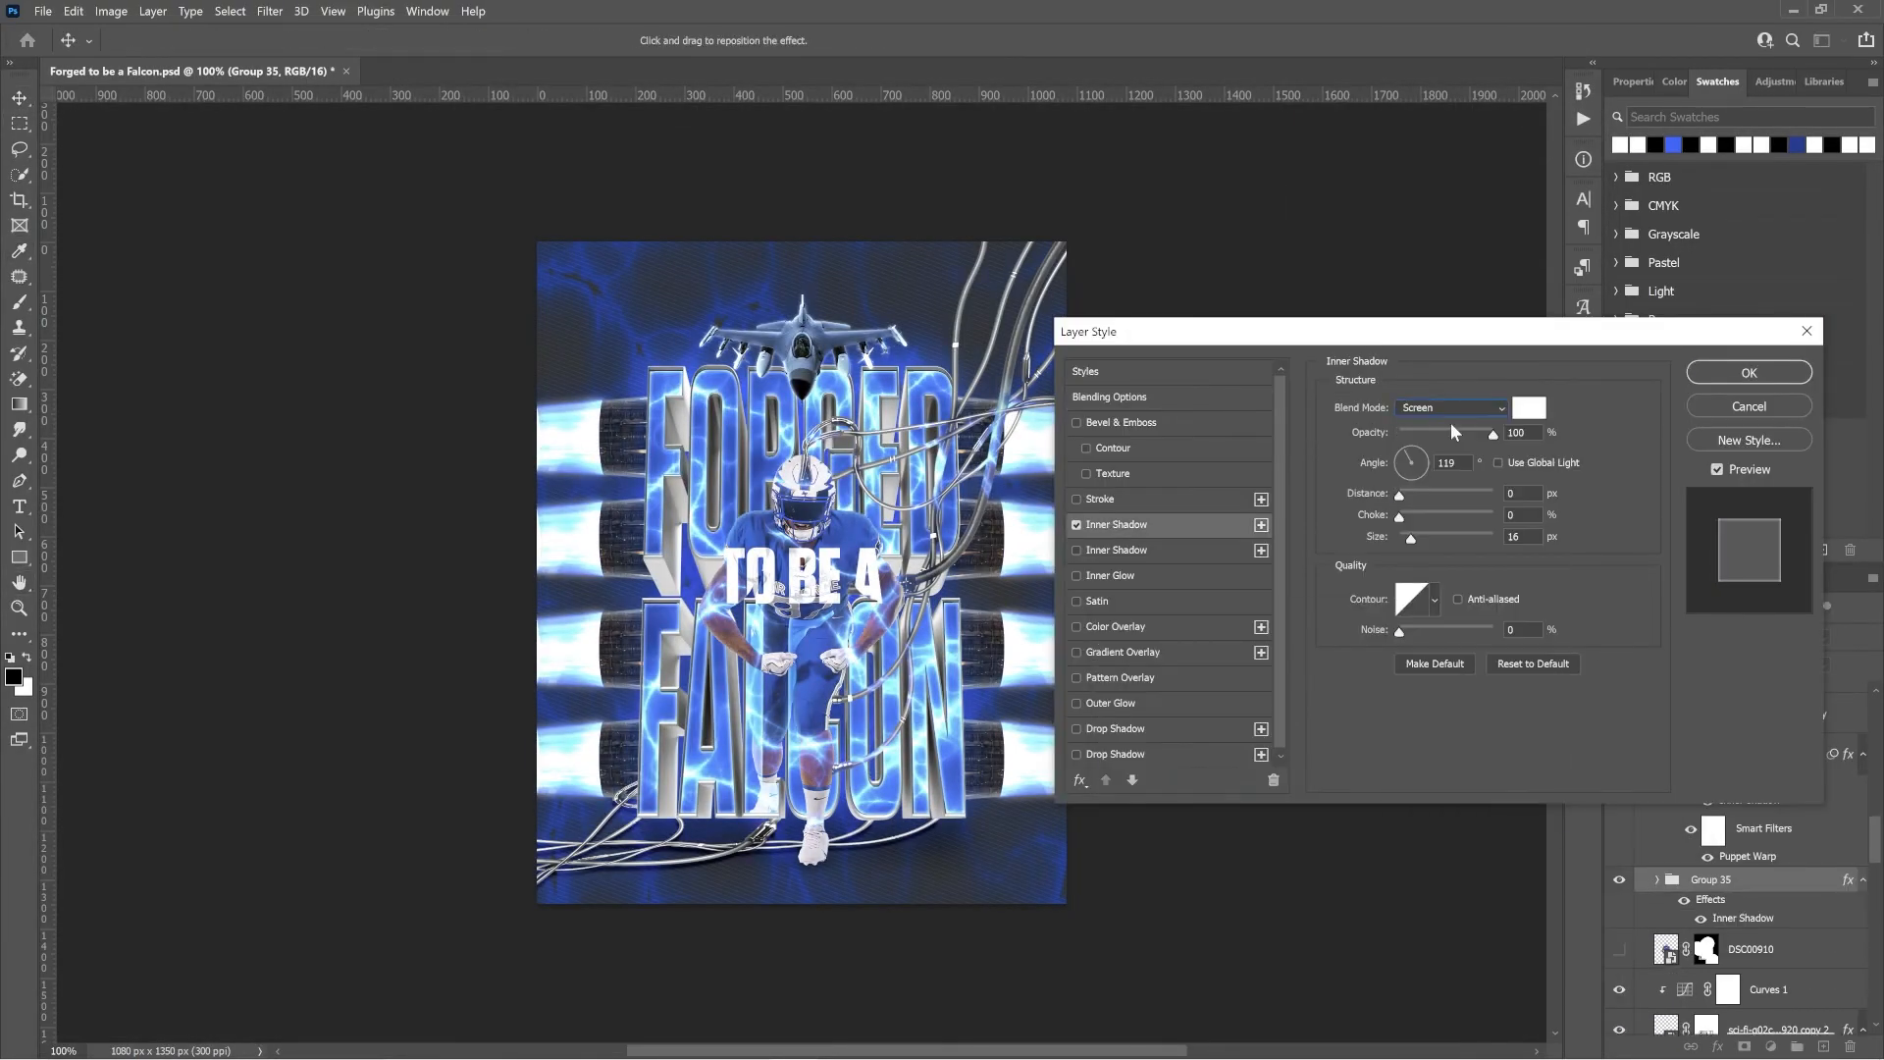
drag(1406, 539, 1421, 540)
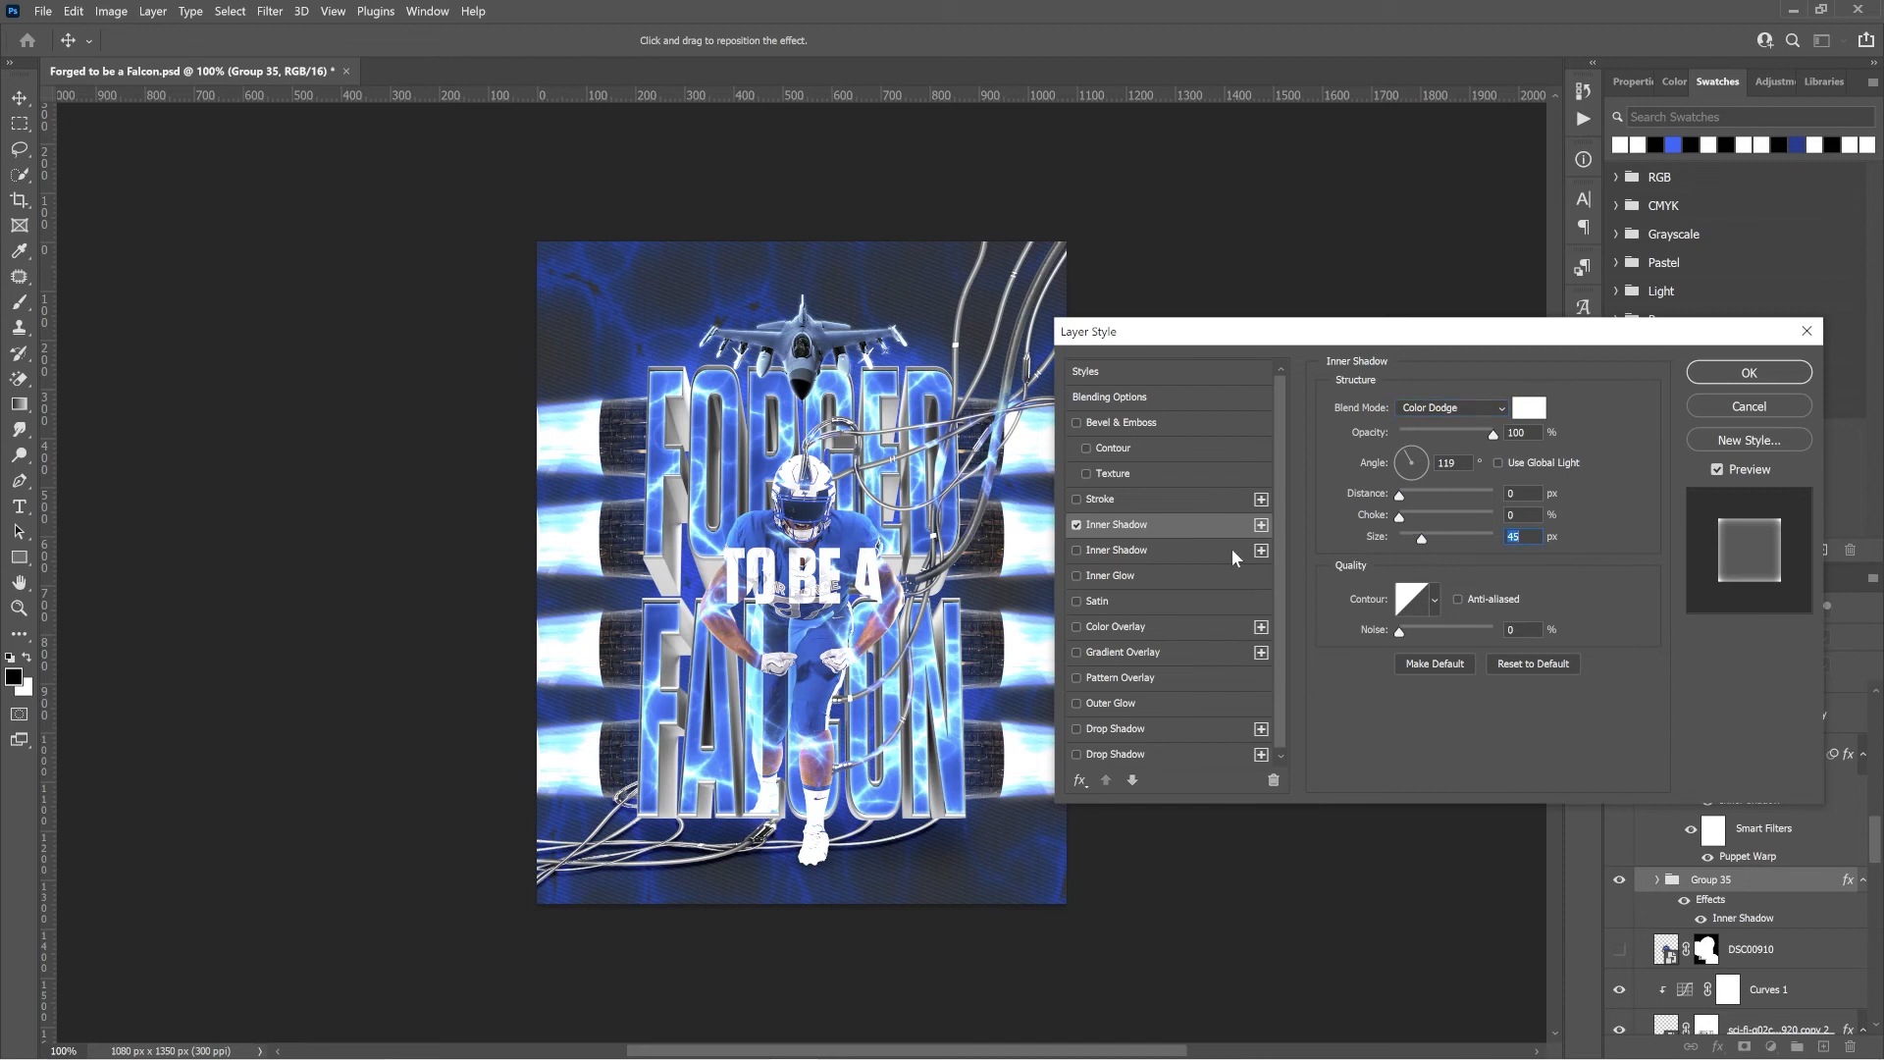
click(1749, 373)
Stamp the updated poster into a smart object above Group 31 and apply Camera Raw with Highlights -23, Shadows -35 and Texture +12.
click(1720, 743)
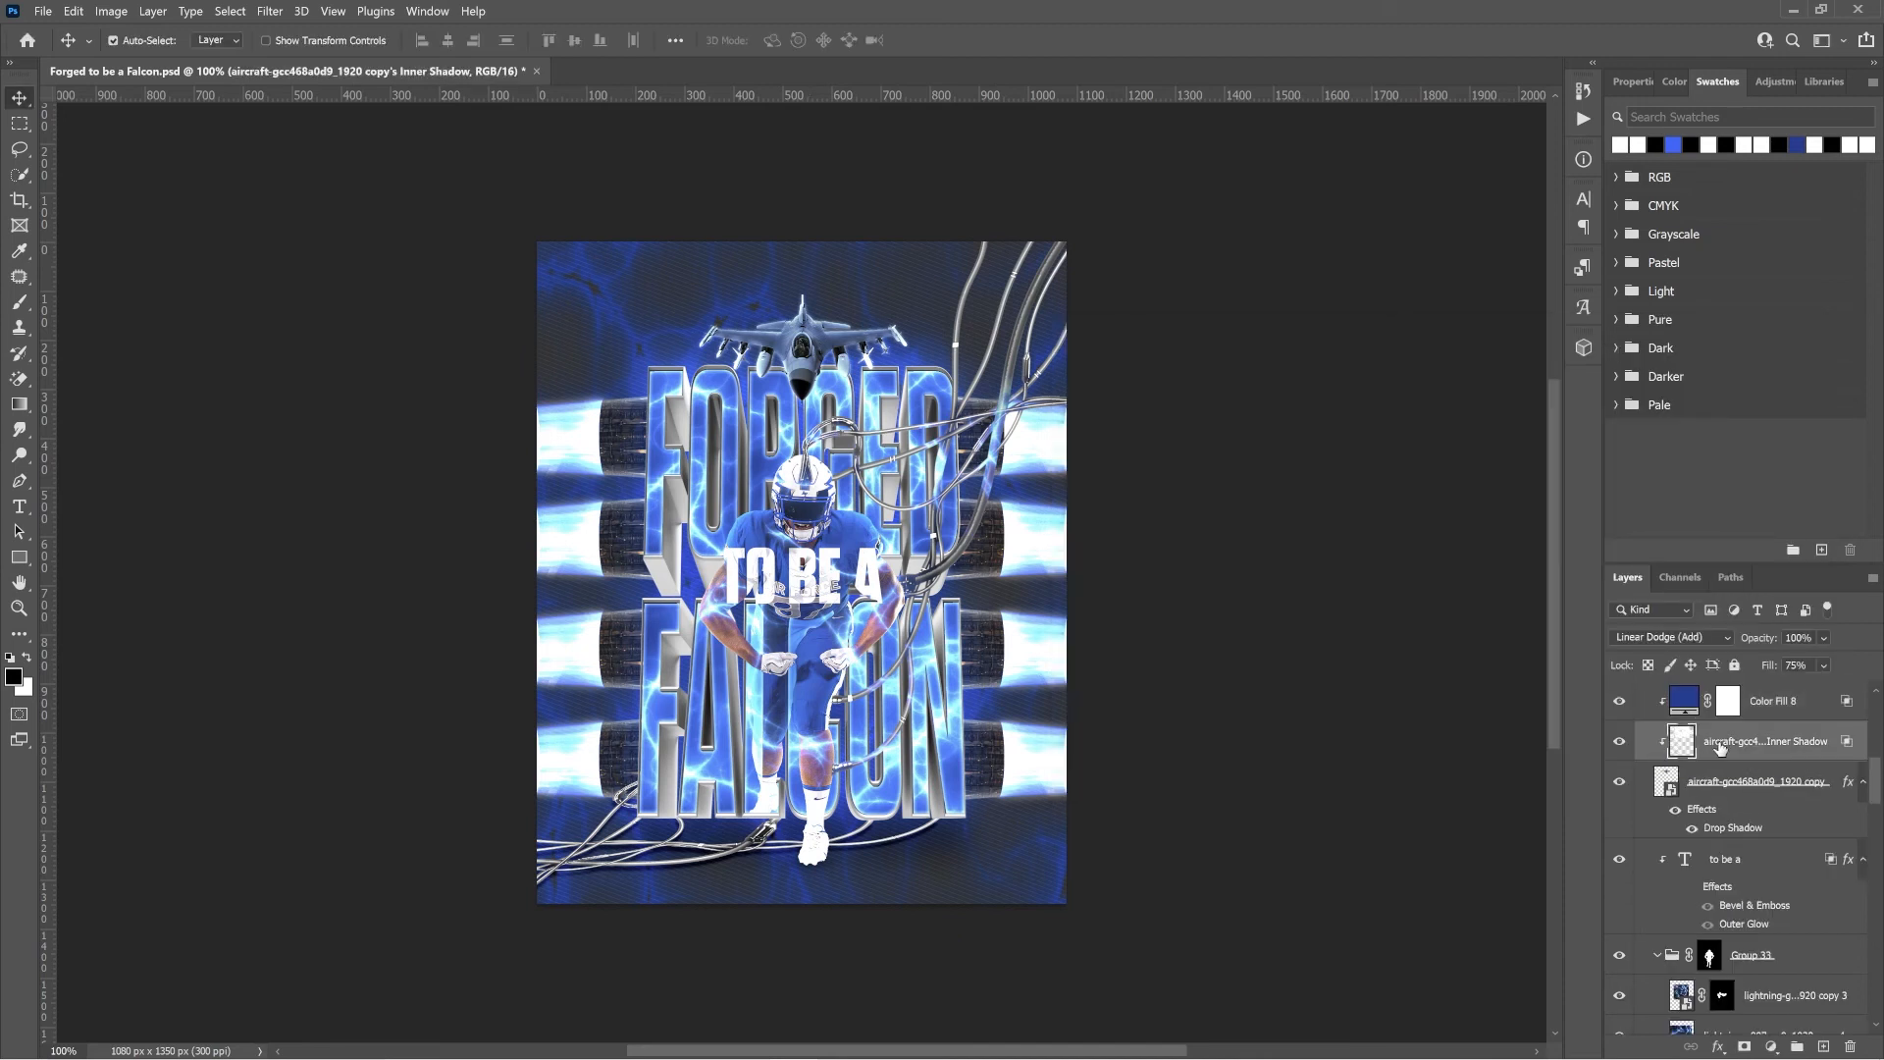
click(1743, 793)
scroll(1744, 803, up, 3)
click(270, 12)
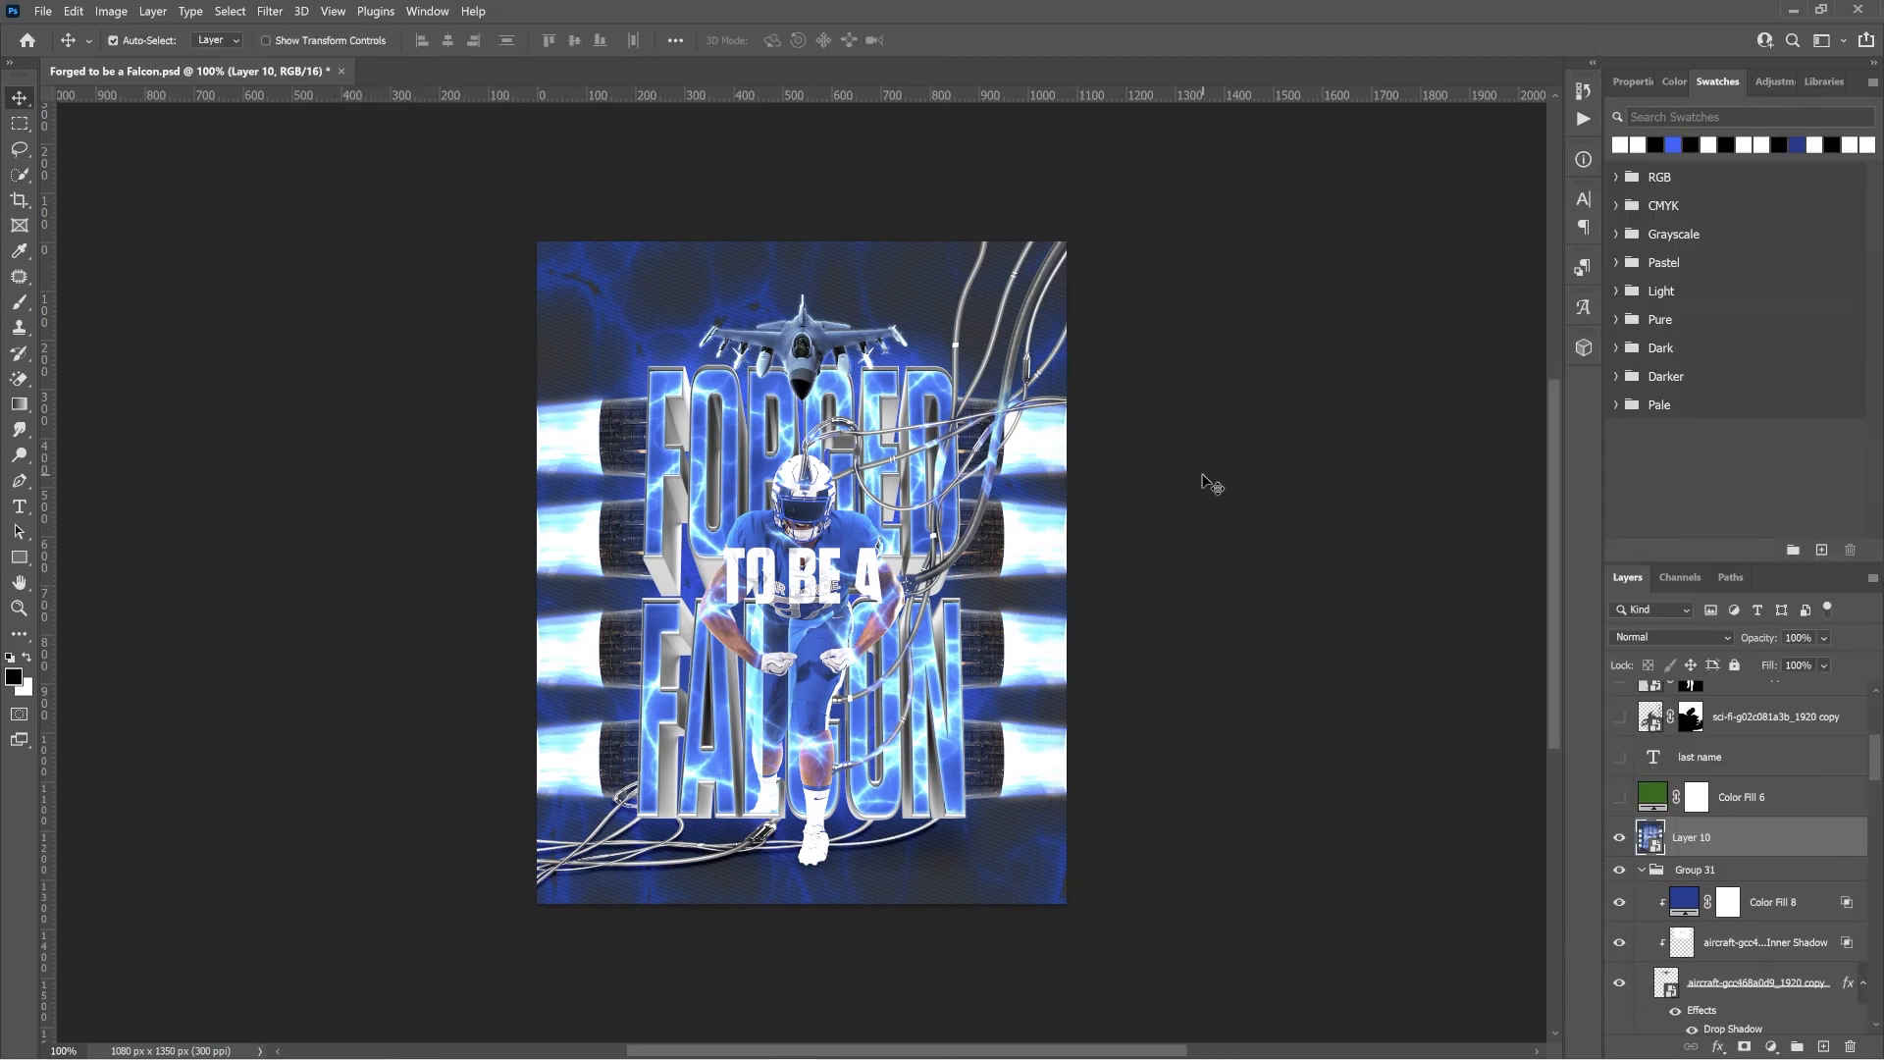
key(ctrl+shift+a)
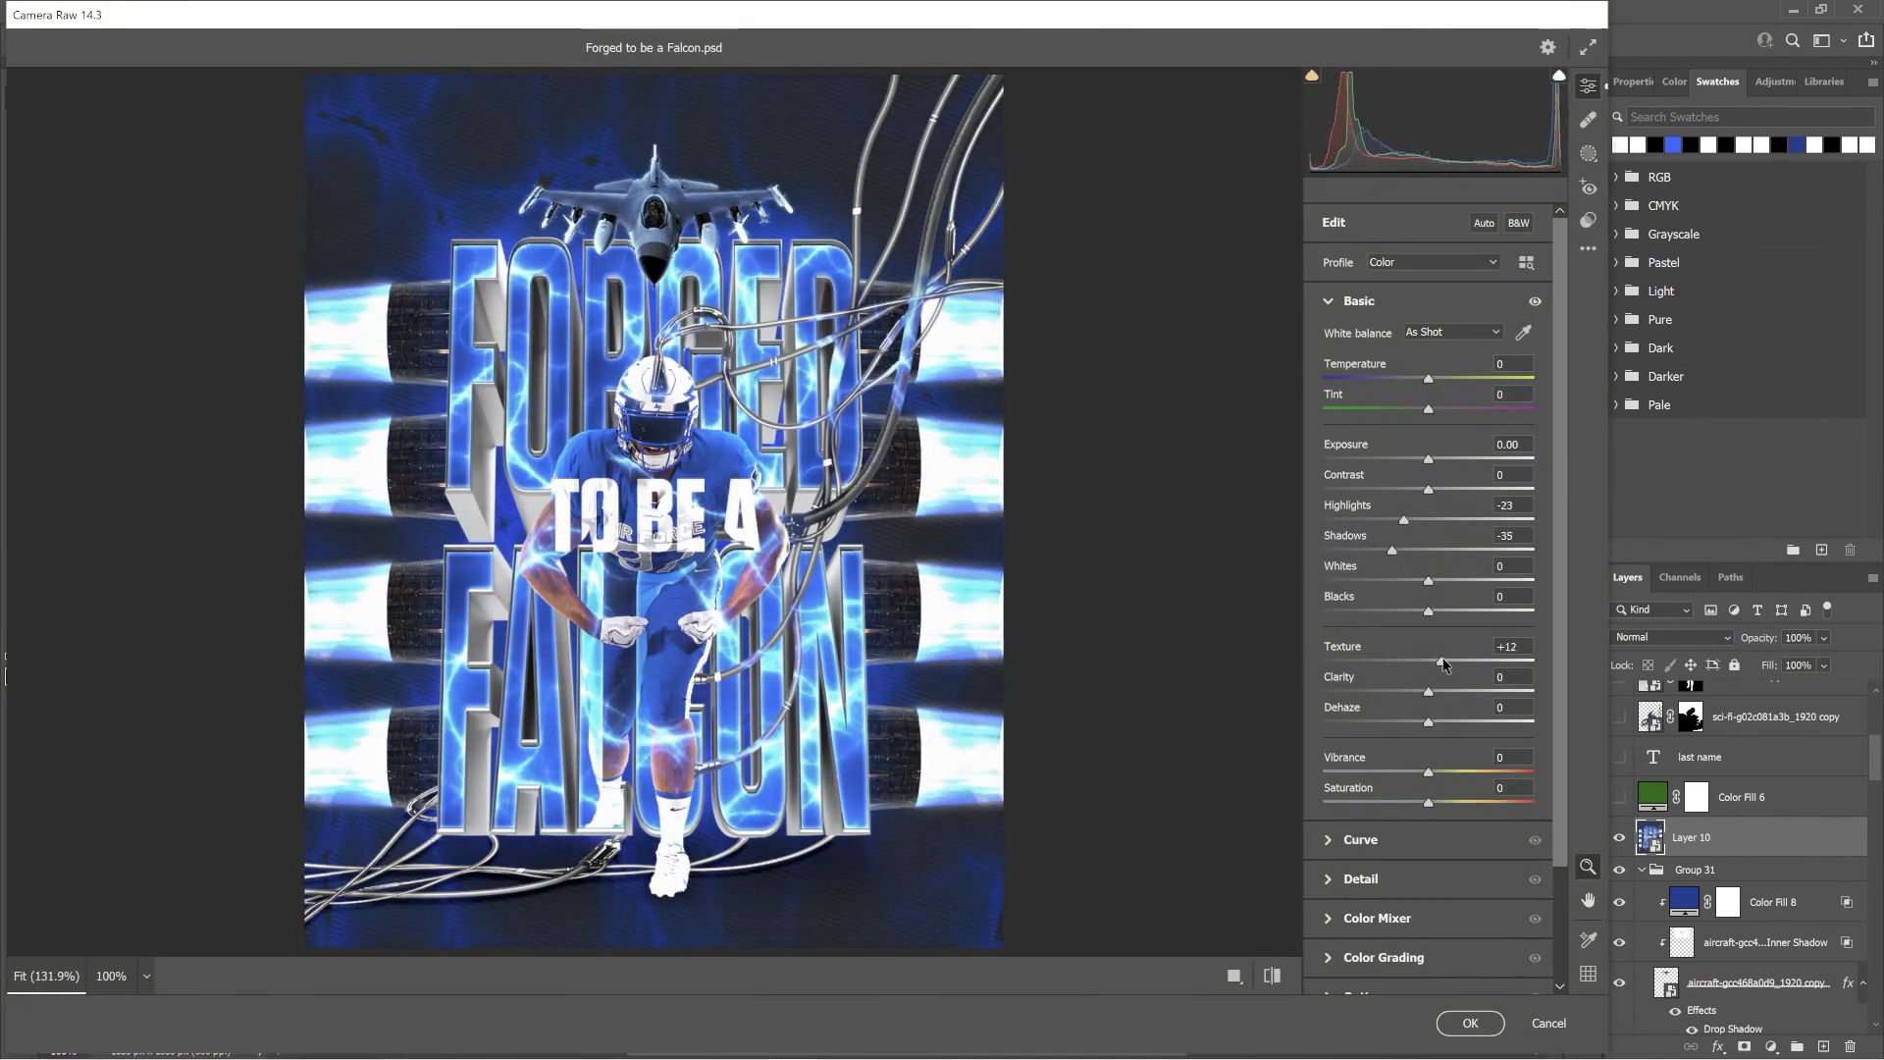
mouse_move(1399, 695)
mouse_down()
mouse_move(1356, 689)
mouse_move(1404, 698)
mouse_up()
click(1470, 1023)
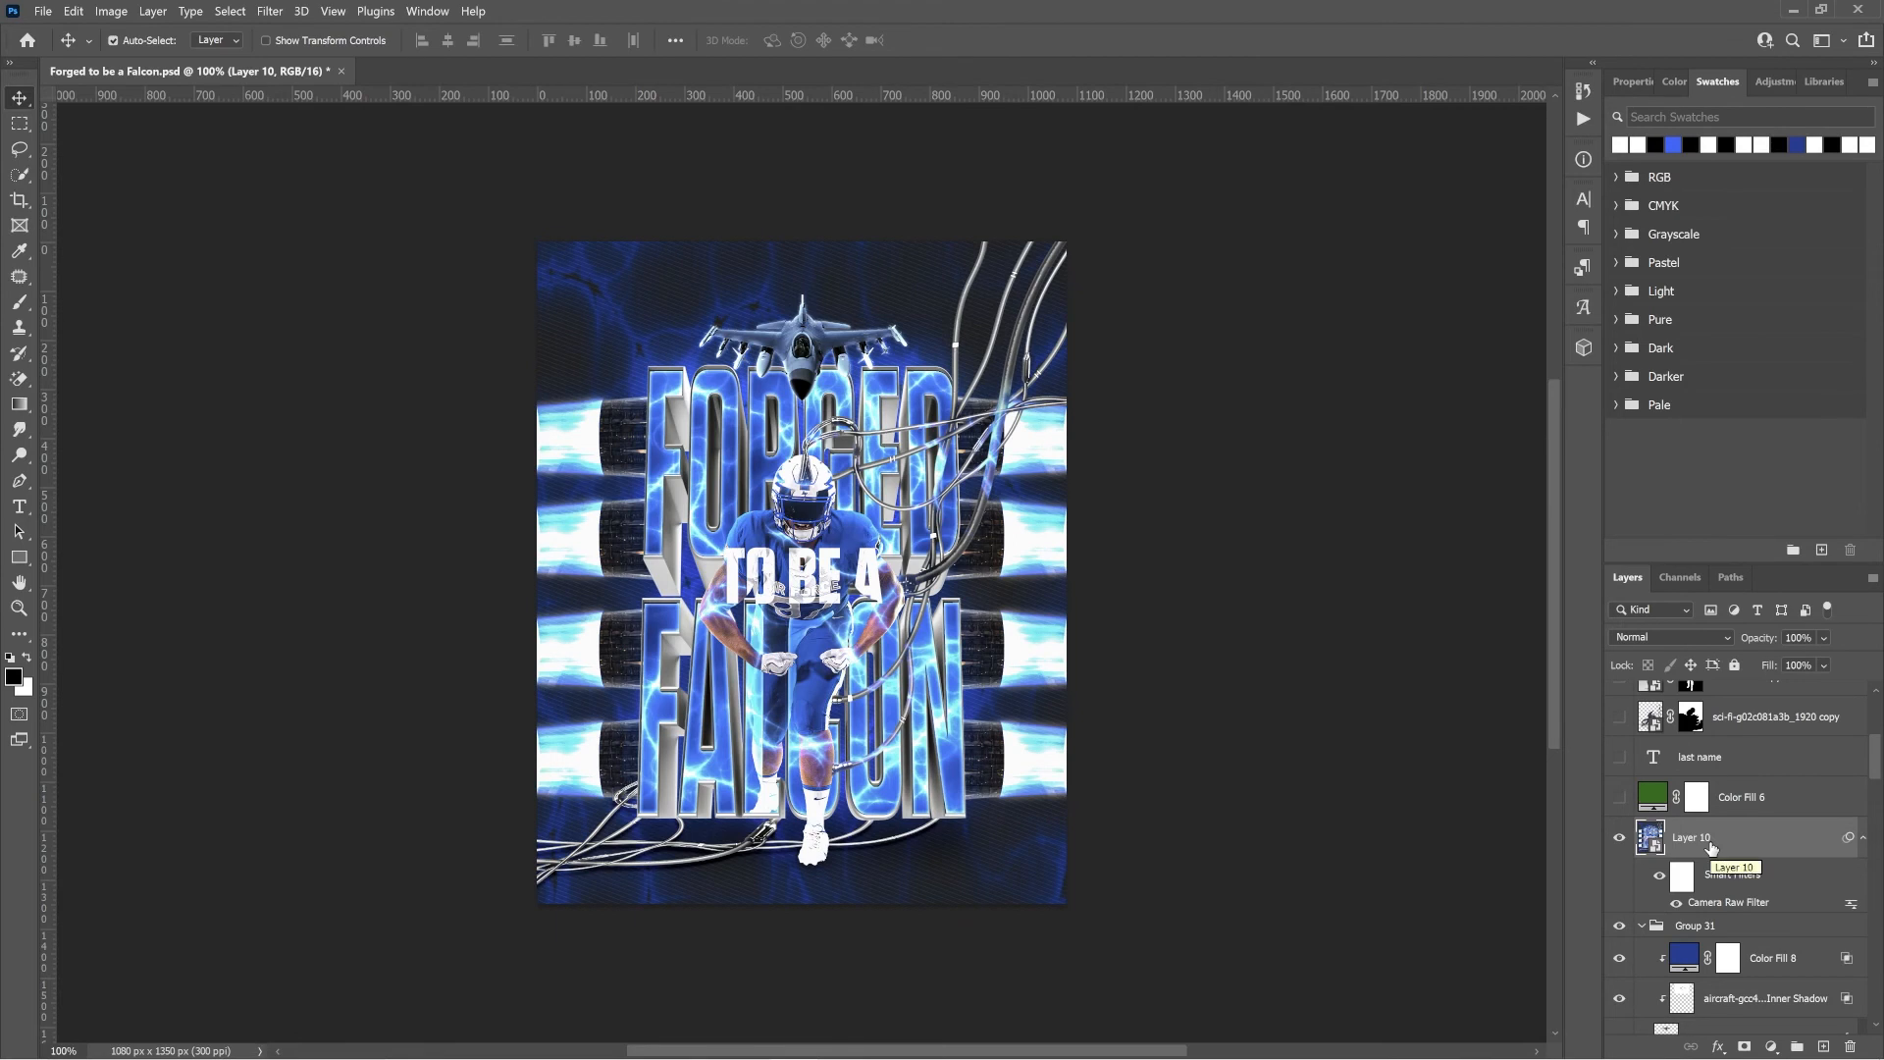
click(1727, 925)
click(1824, 1046)
right_click(1728, 837)
click(111, 10)
click(236, 282)
Place a merged copy of the poster on a new layer above Layer 10, hide Layer 10 and convert the copy to a smart object.
click(1824, 1047)
right_click(1728, 964)
click(111, 11)
click(1619, 878)
click(1720, 841)
key(Delete)
right_click(1721, 841)
click(1678, 279)
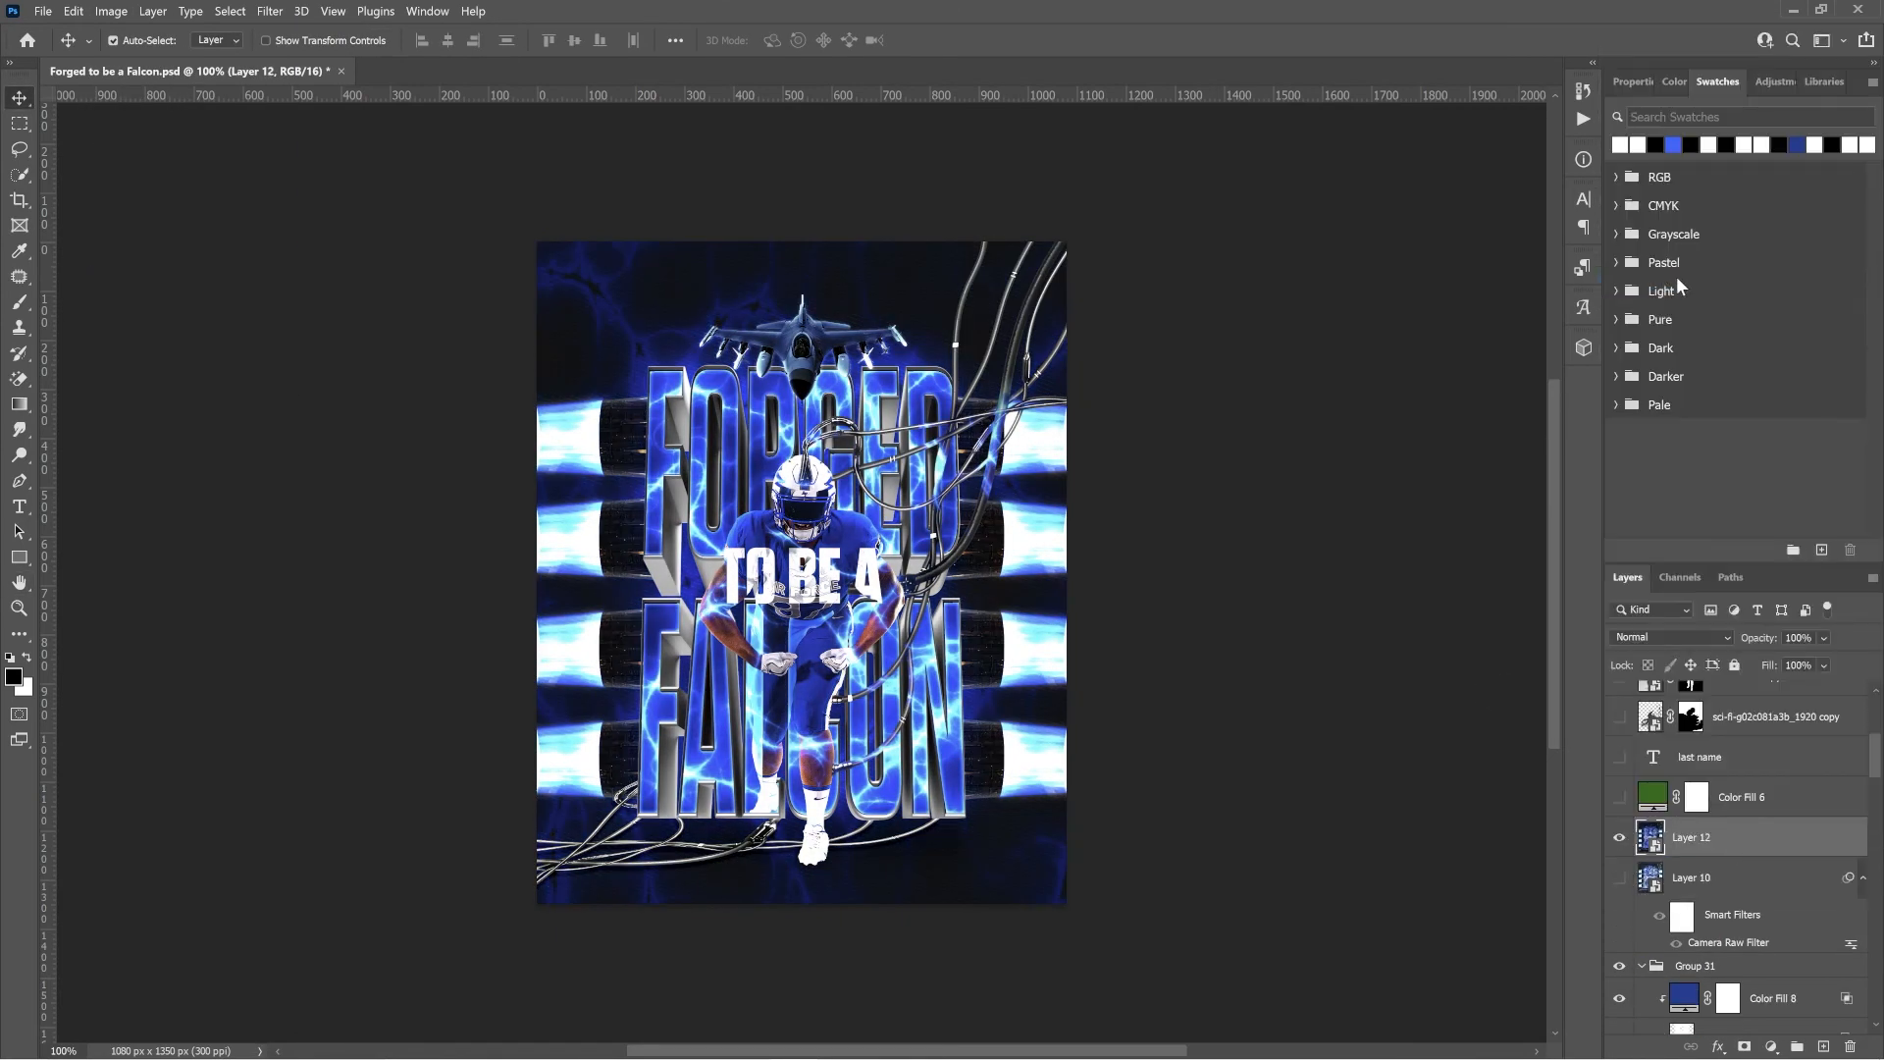
Set Layer 12's blend mode to Screen and apply a Gaussian Blur smart filter to it.
click(1672, 638)
click(1659, 728)
click(270, 11)
mouse_move(358, 239)
click(552, 314)
drag(1067, 563, 1064, 564)
click(1301, 295)
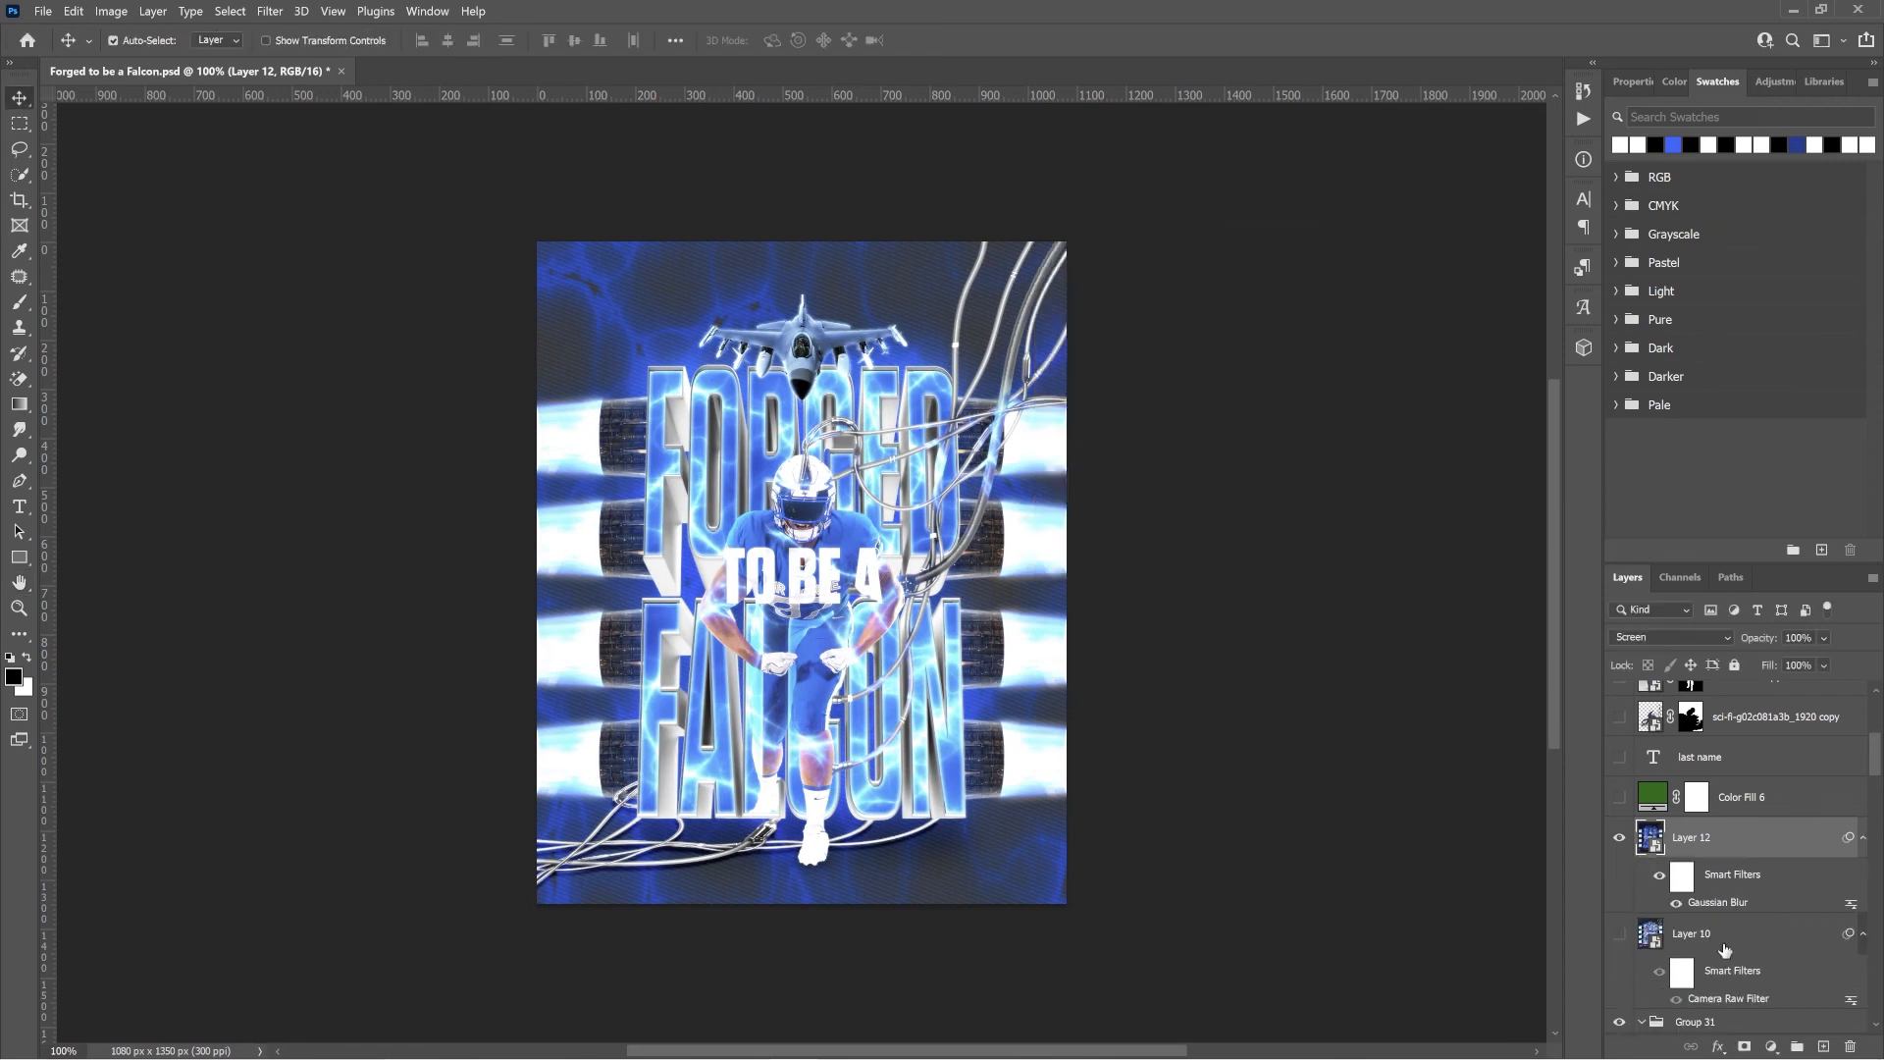
Add a black mask to Layer 12 and paint the glow back in over the lettering and engine exhausts.
alt+click(1744, 1047)
key(b)
drag(751, 692, 1085, 659)
key(x)
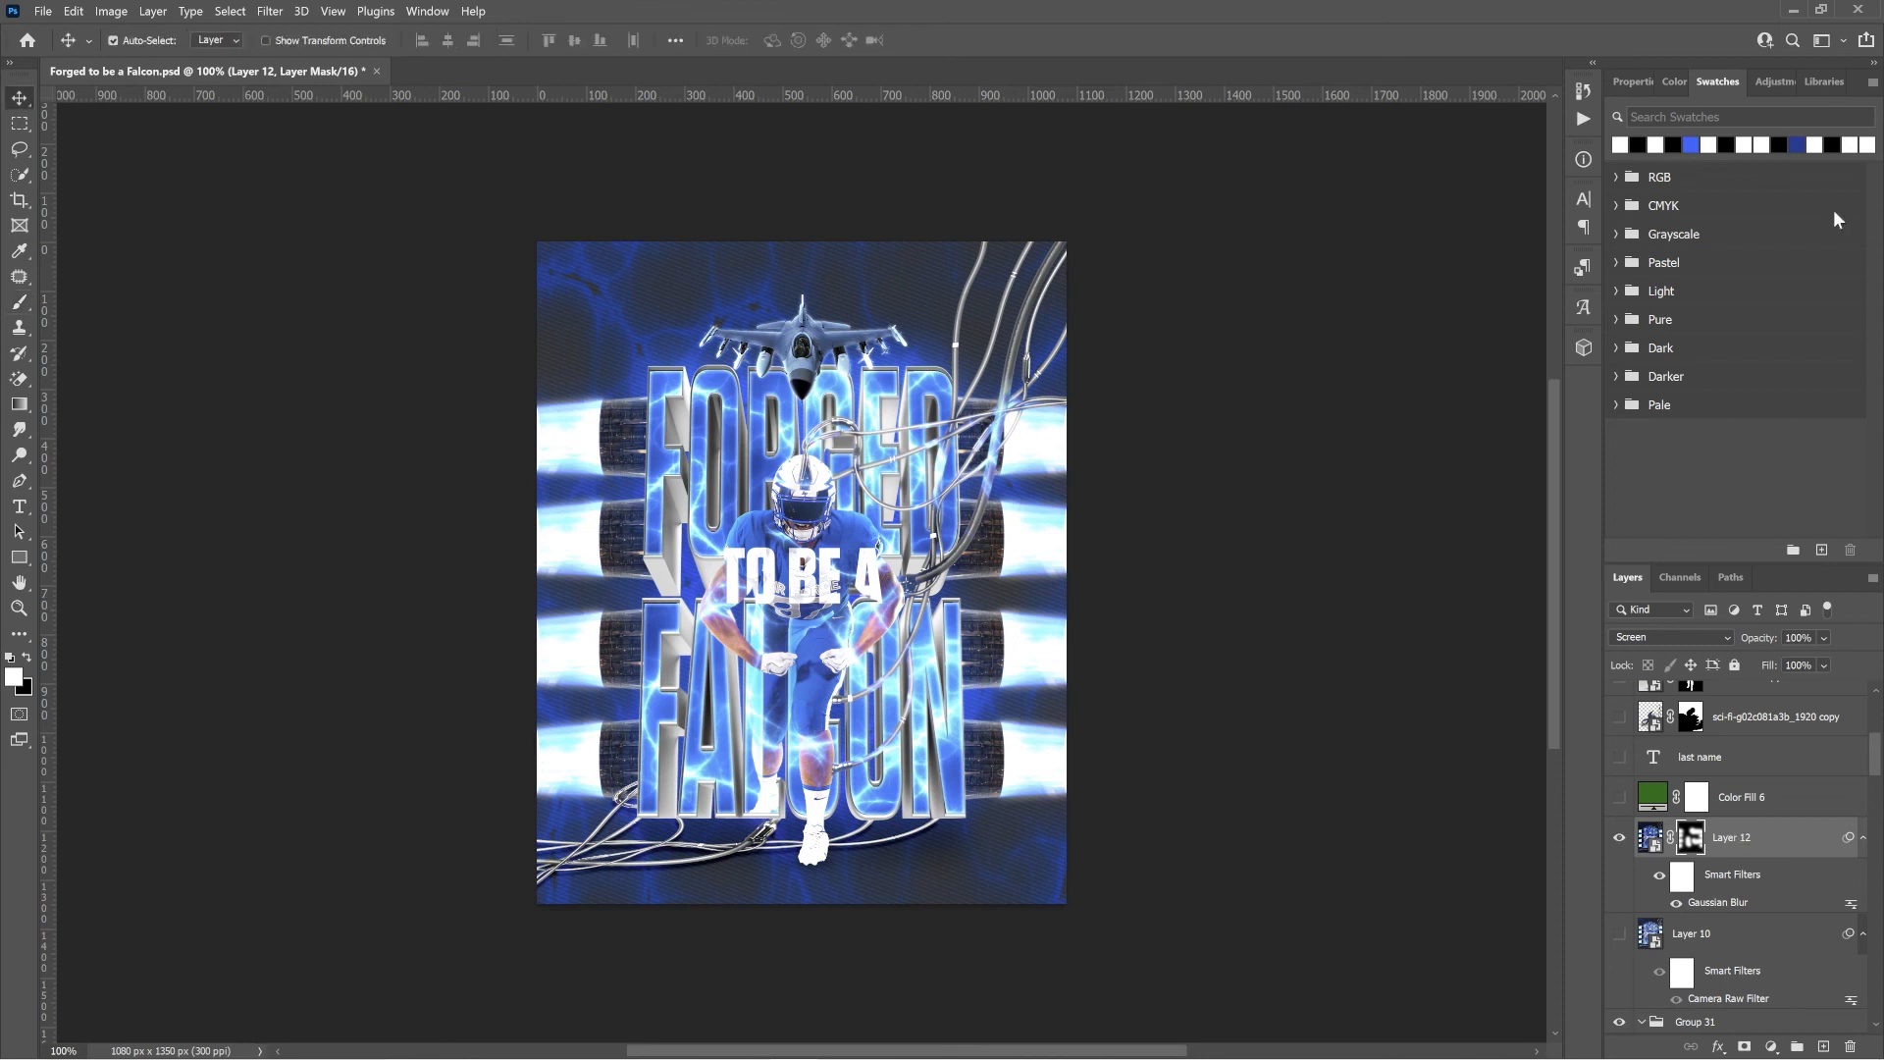
Add a Color Lookup adjustment layer above Layer 12 and set its 3DLUT file to FallColors.look.
click(1775, 82)
click(1772, 155)
click(1775, 147)
click(1737, 180)
key(Down)
key(Down)
key(Down)
key(Down)
key(Down)
key(Down)
key(Down)
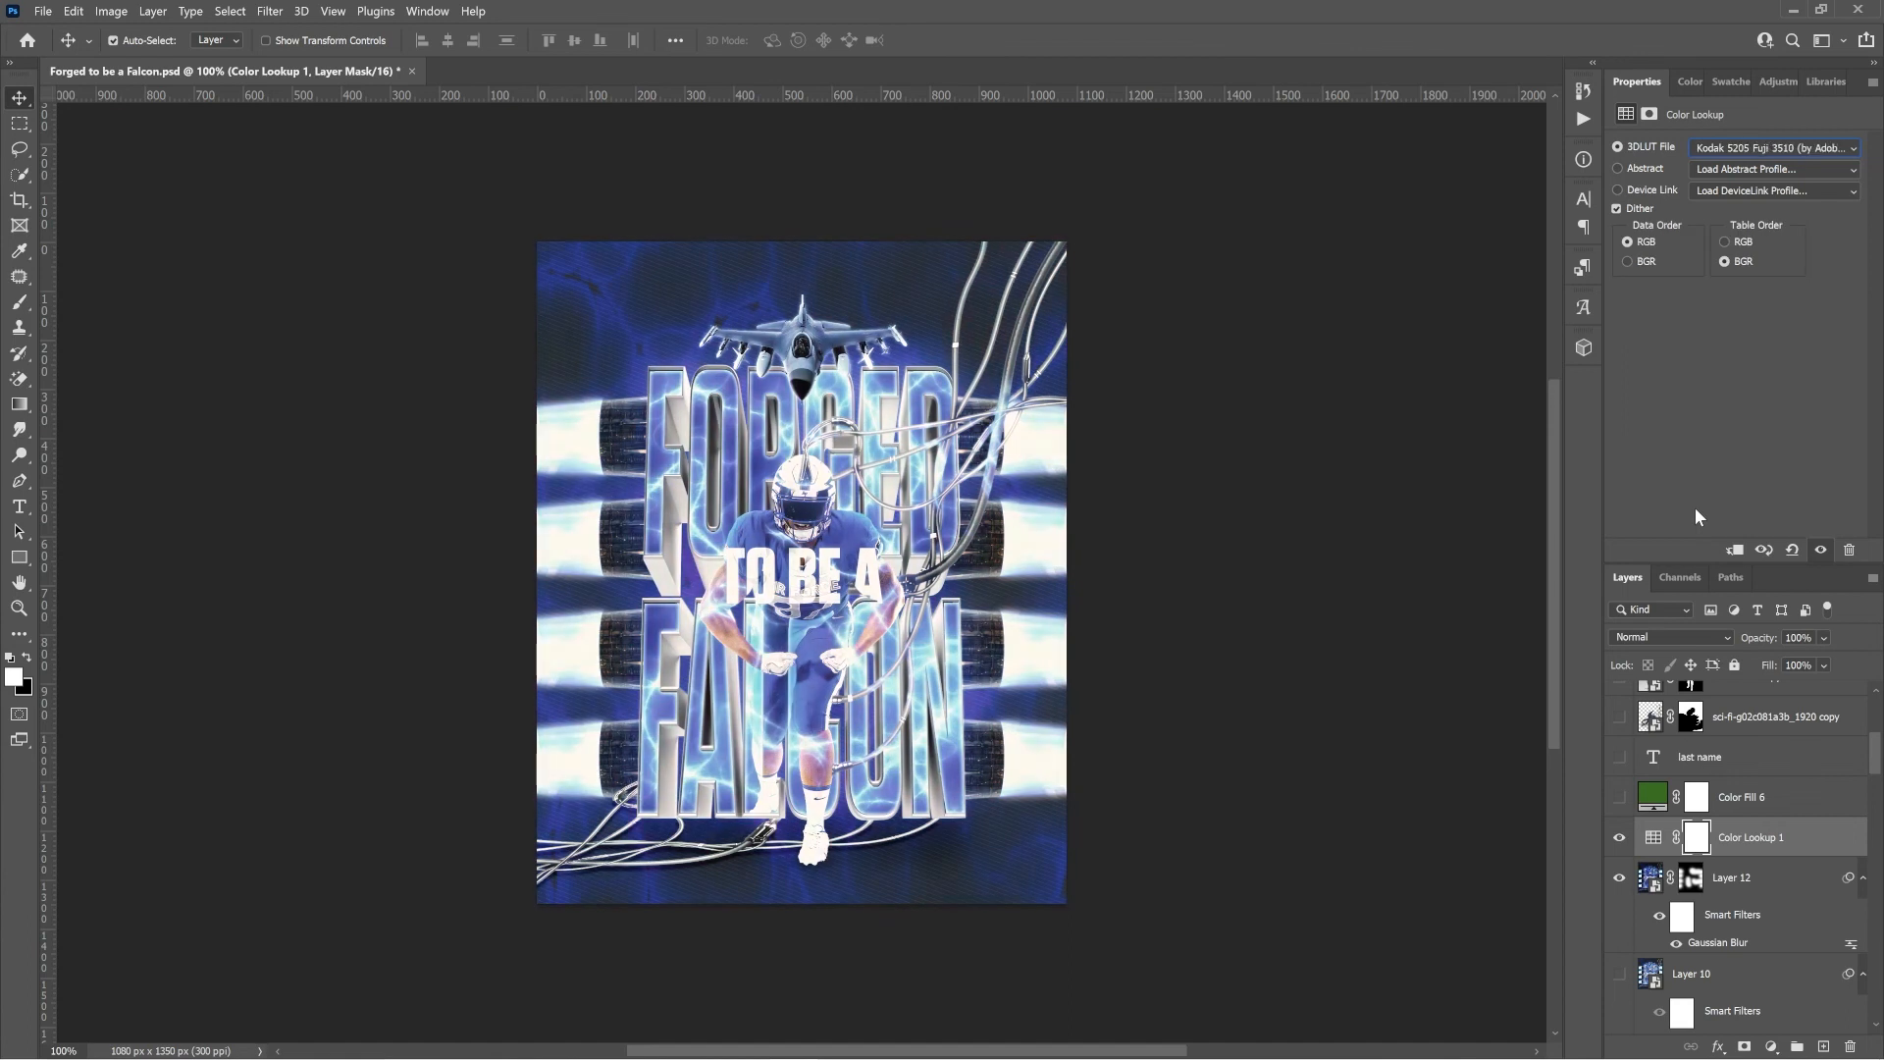
key(Down)
key(Down)
key(Down)
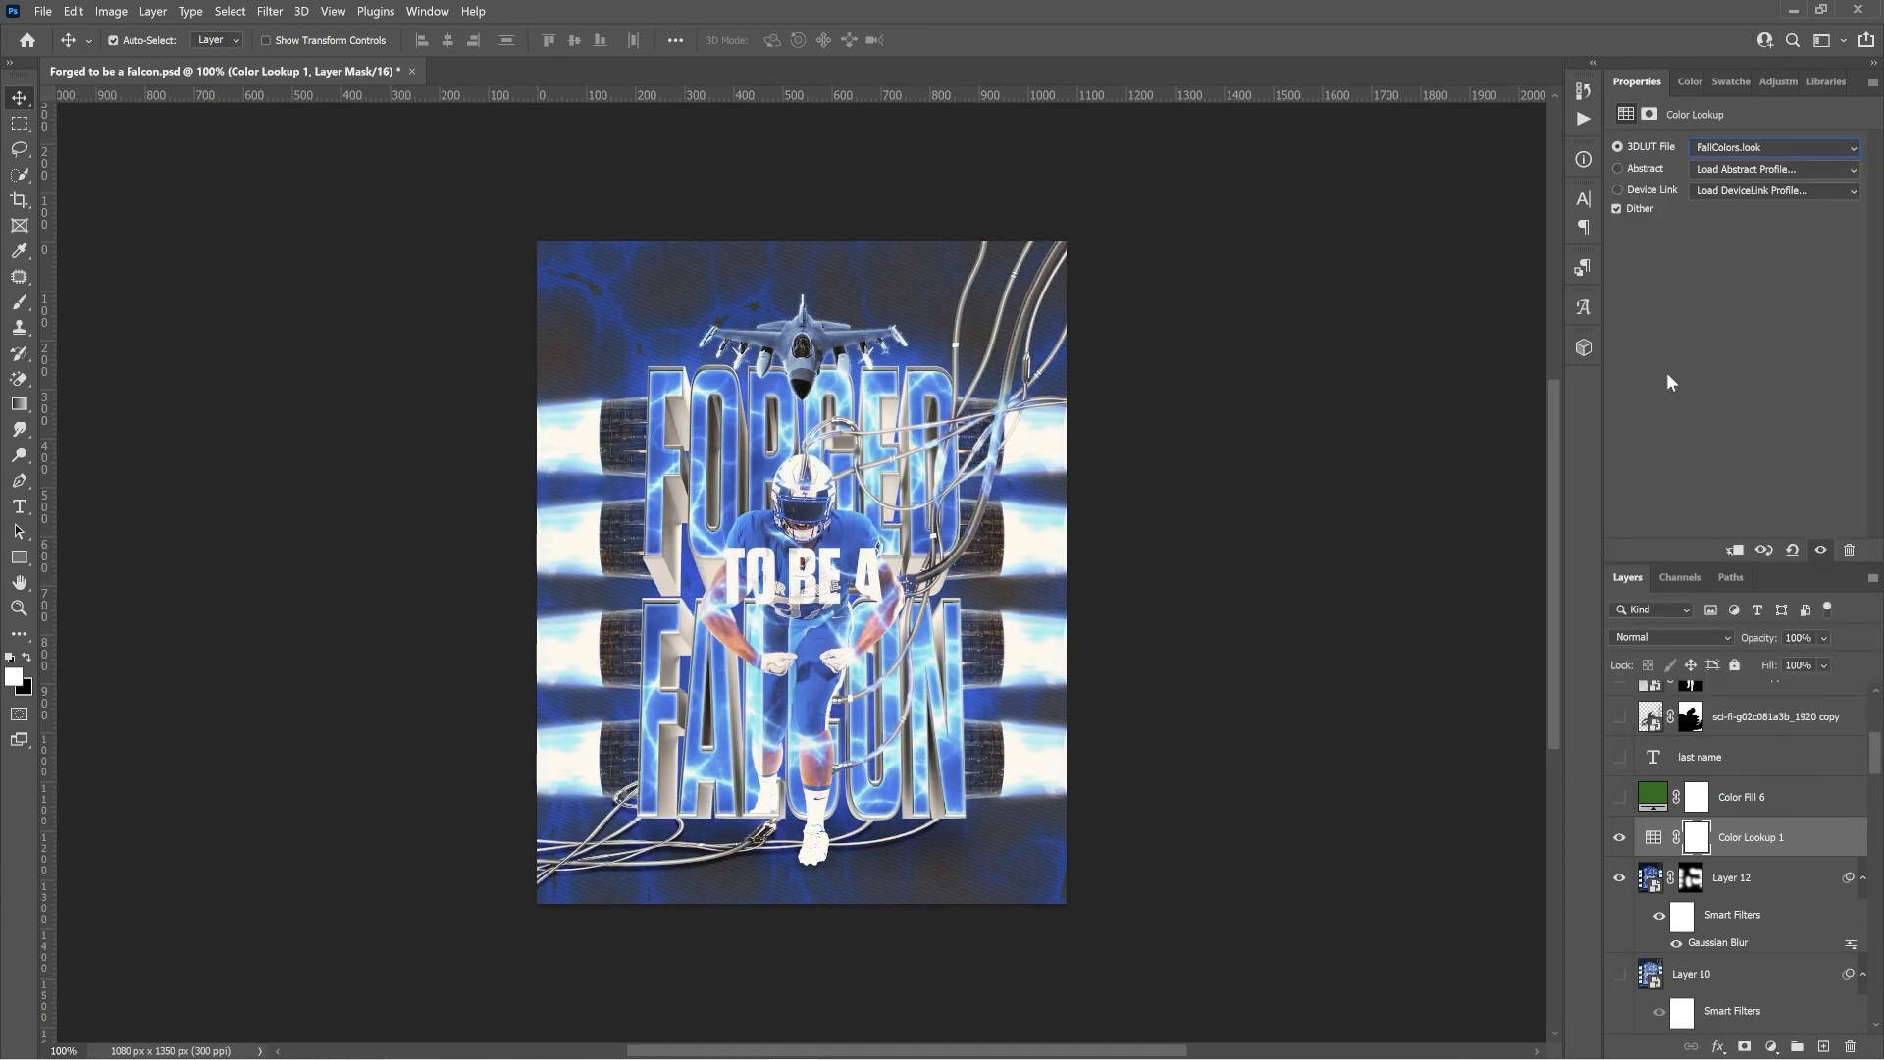
Show the last name text, mask the jet's shape out of it and put the text in a group.
click(1619, 756)
scroll(1796, 819, up, 2)
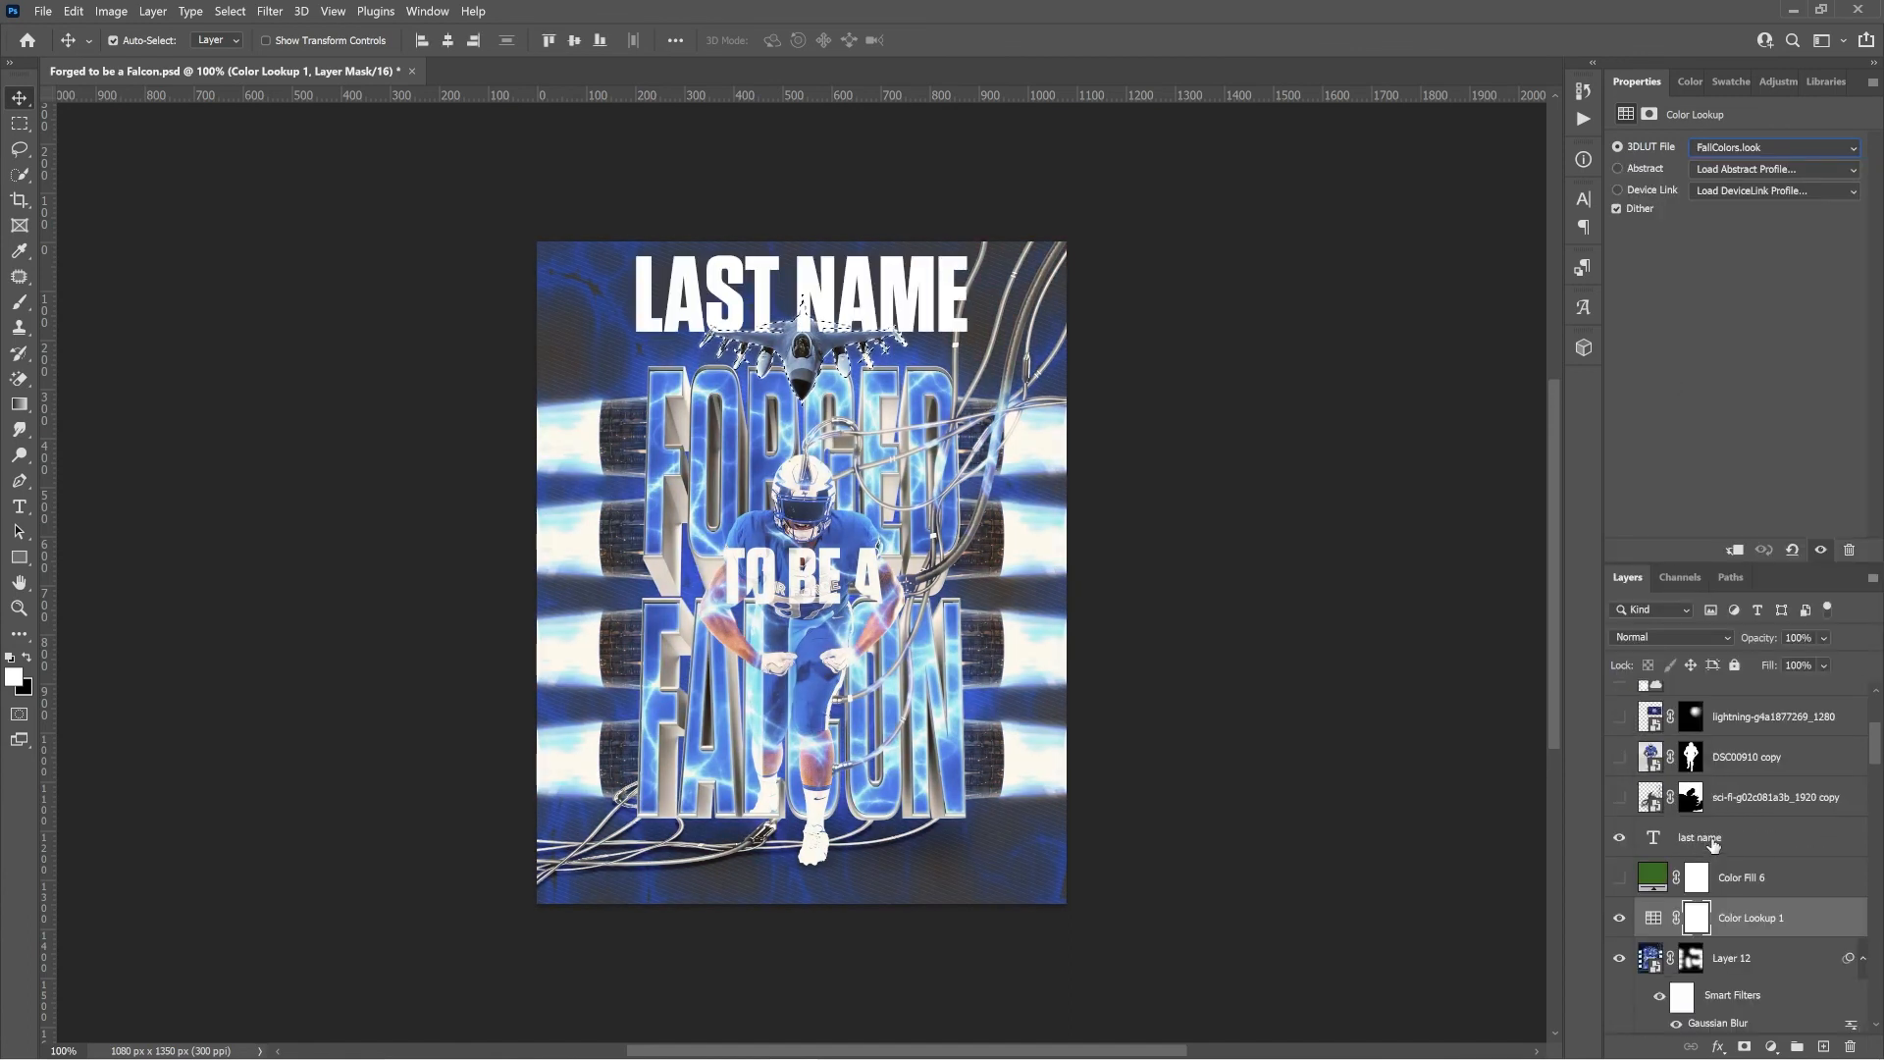
click(1827, 840)
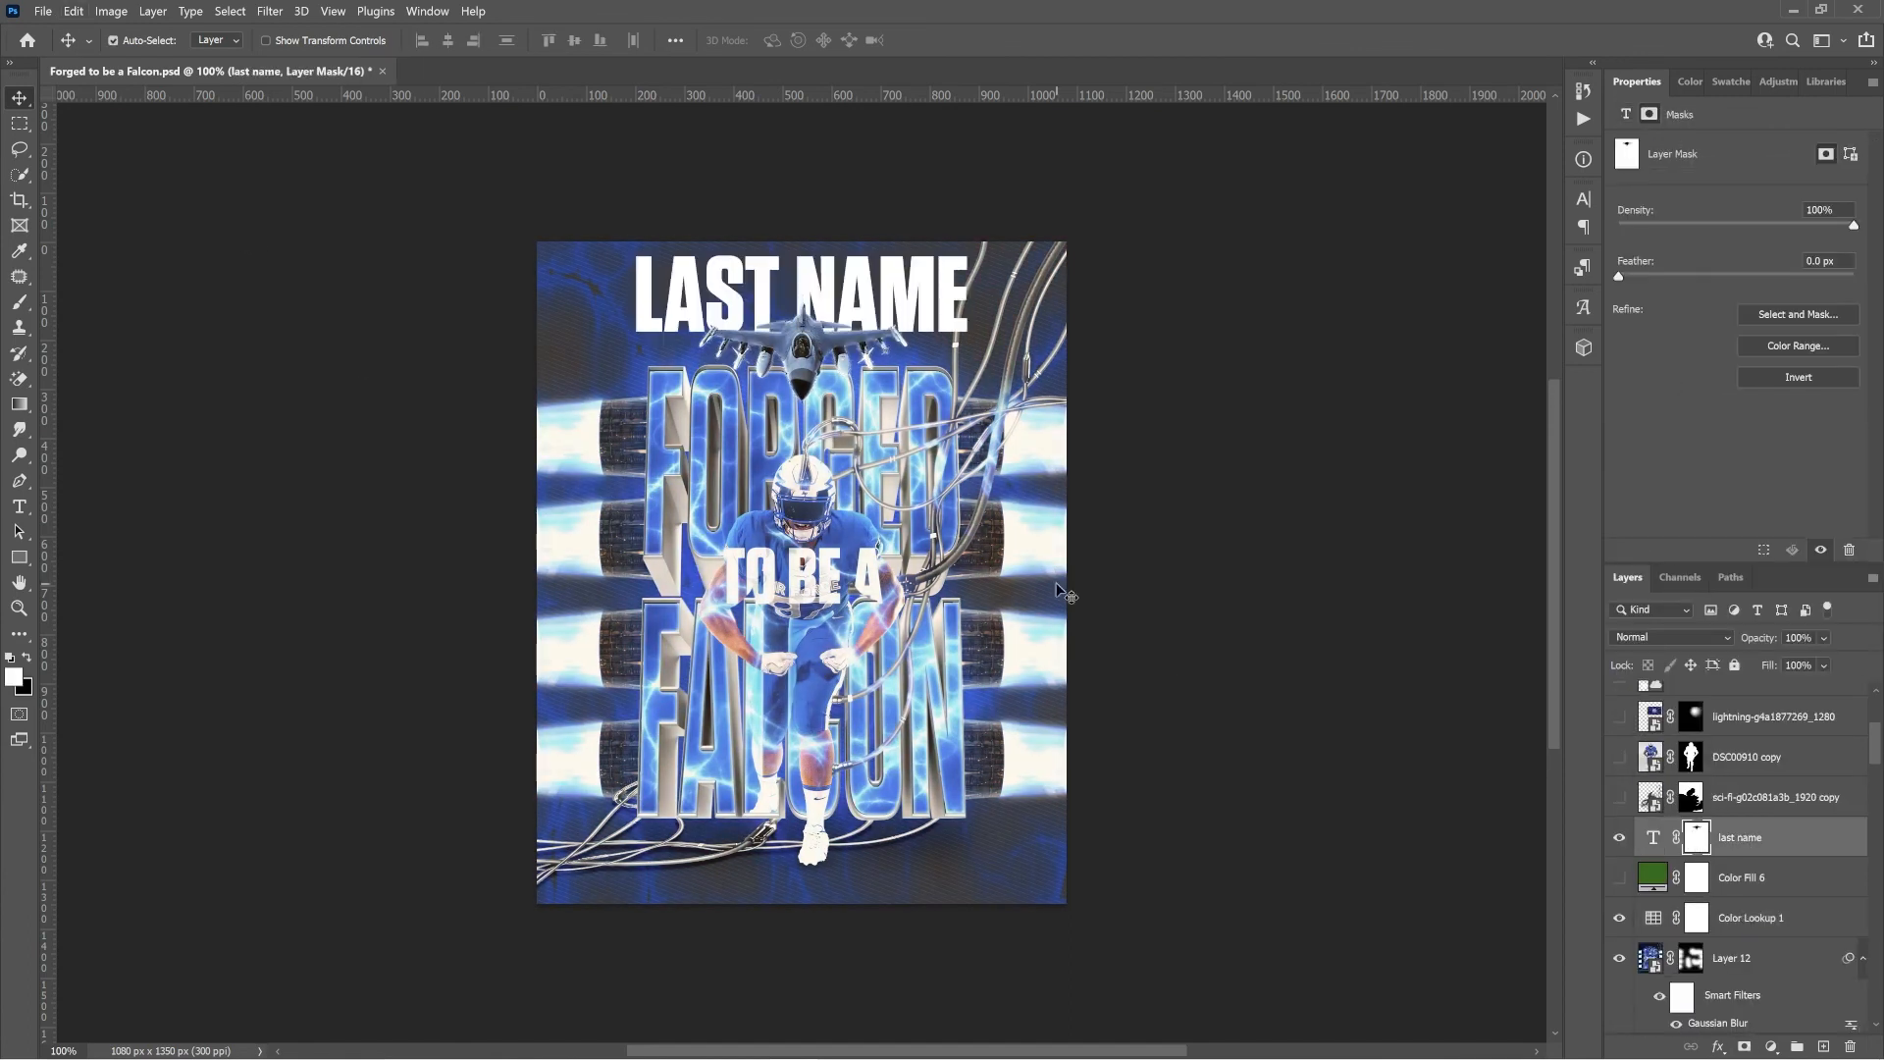
key(ctrl+g)
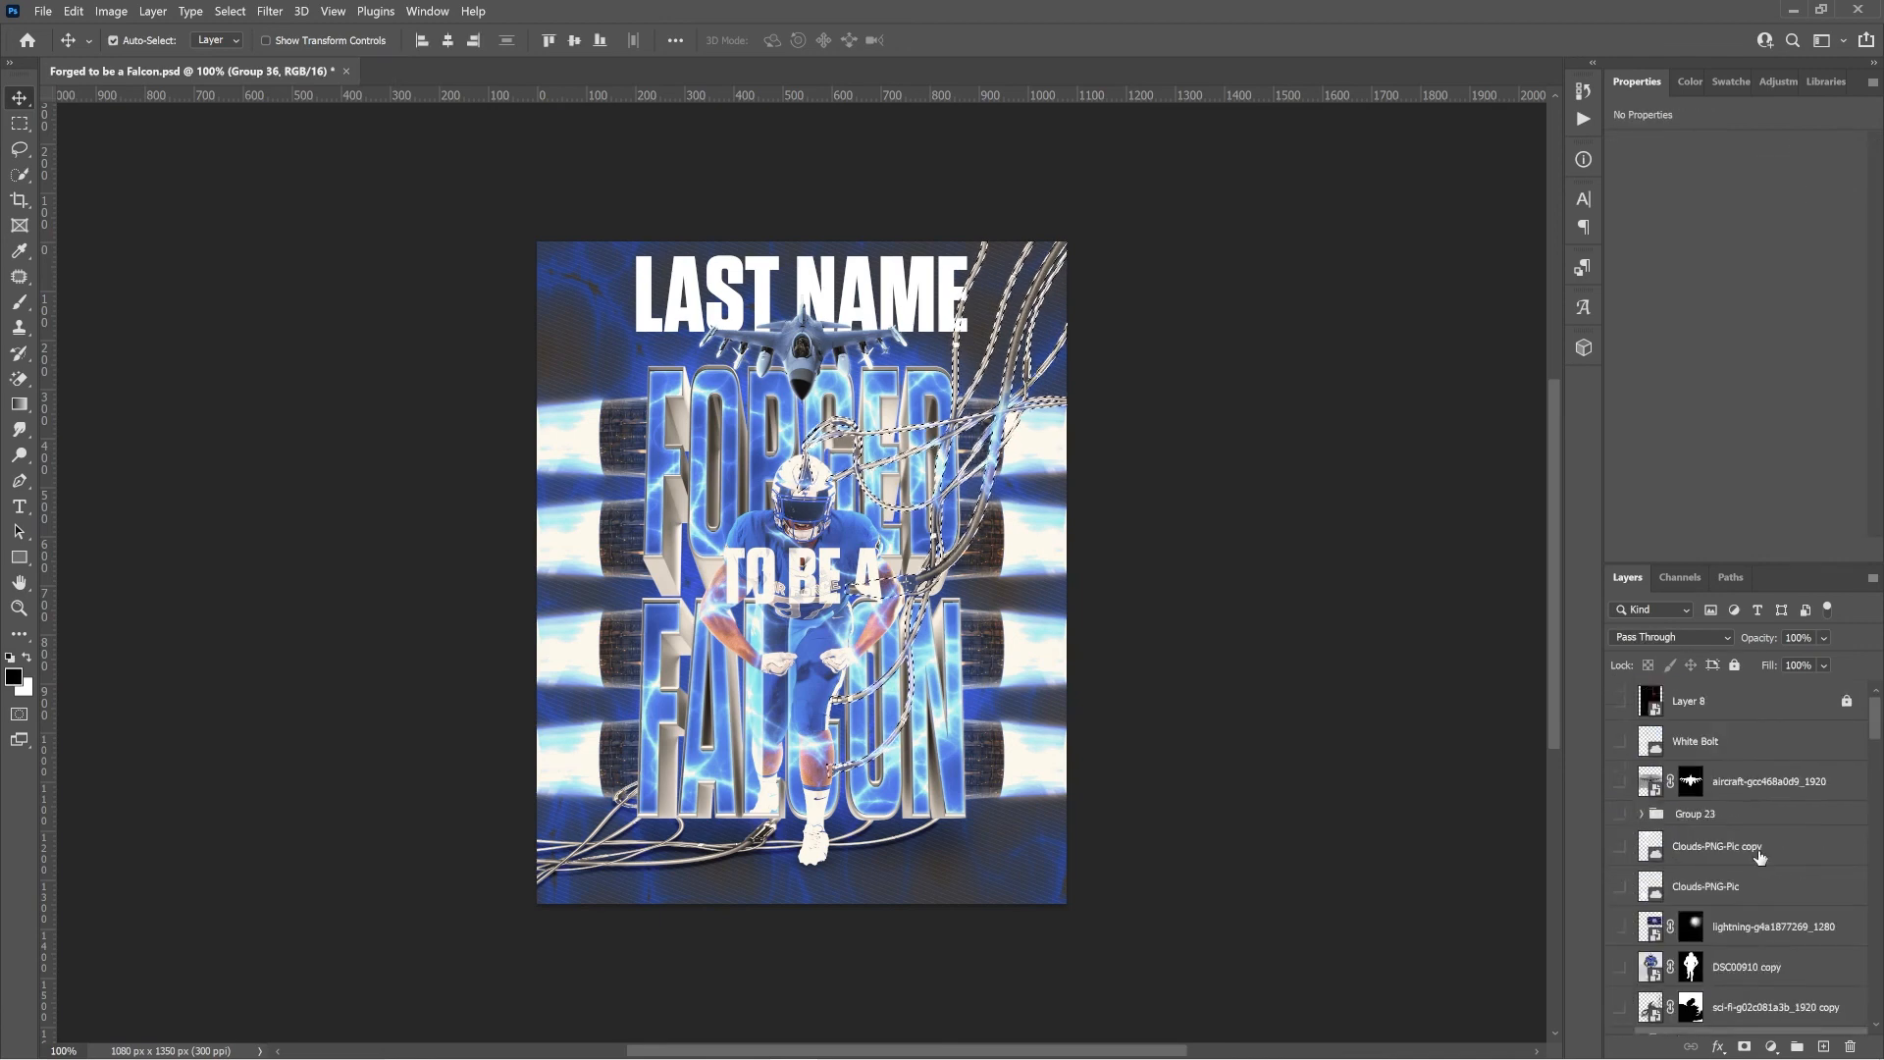